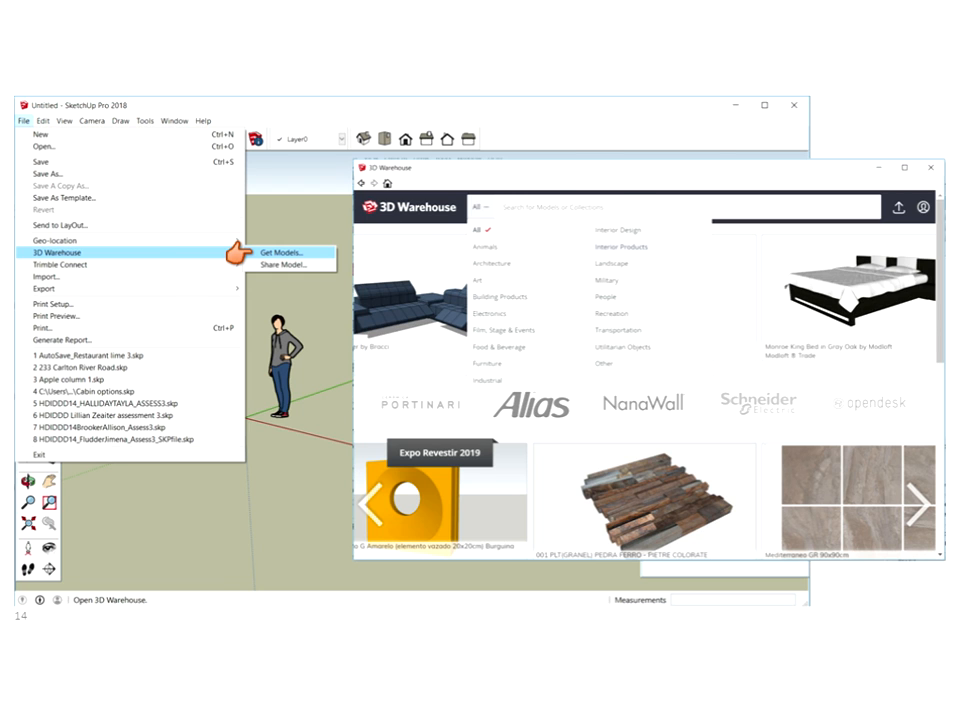
Delete the existing floor slab together with its length and width dimensions, keeping the person figure.
key("Right")
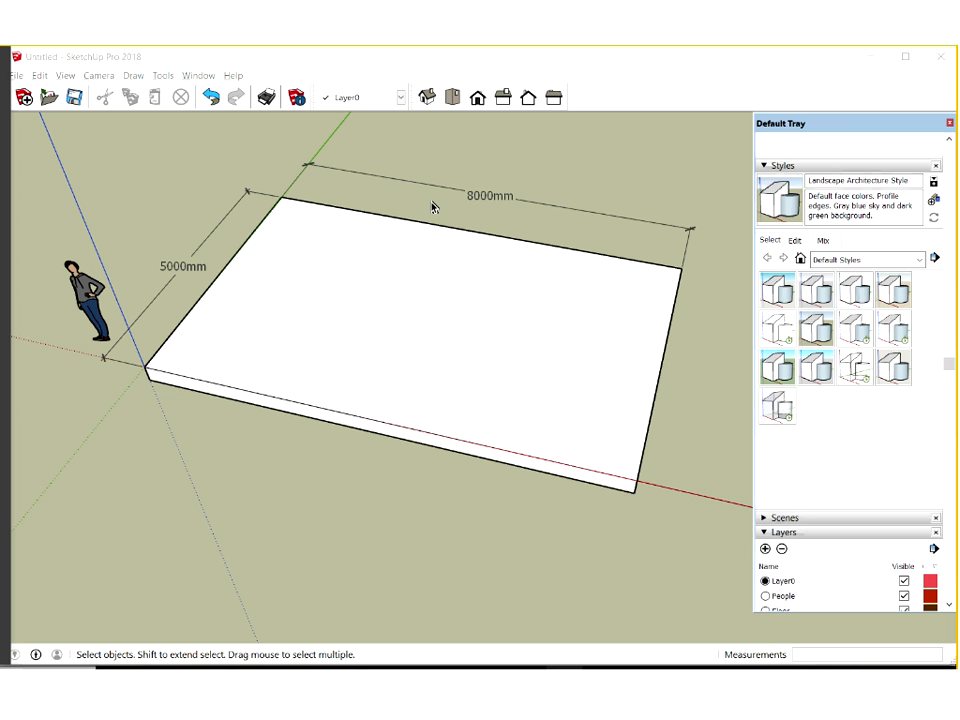
scroll(386, 230, "down", 2)
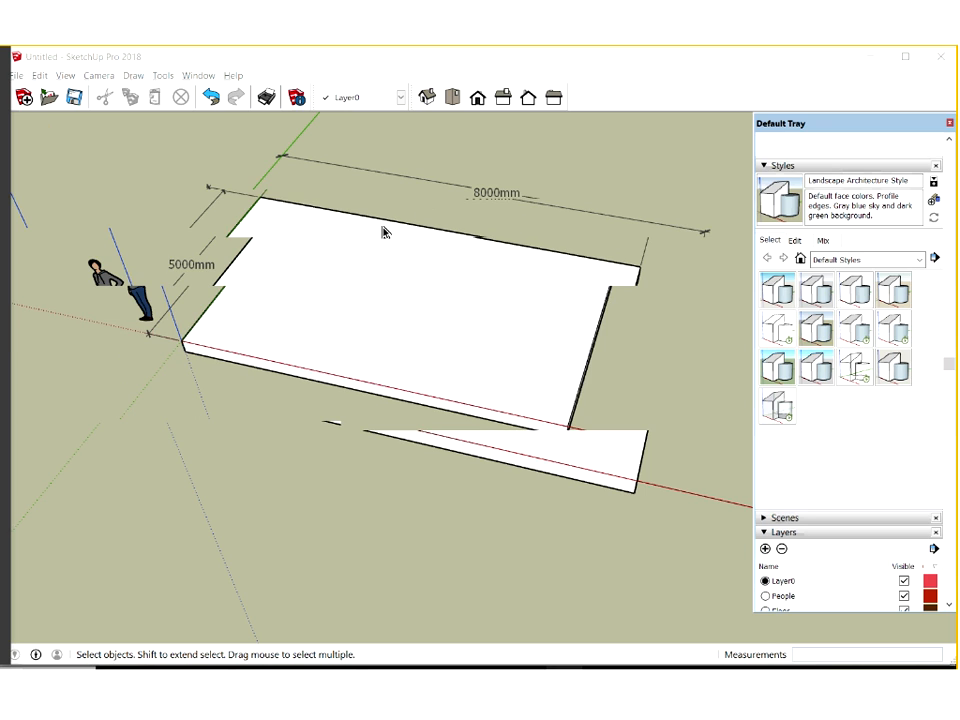
middle_click_drag(379, 255, 368, 255)
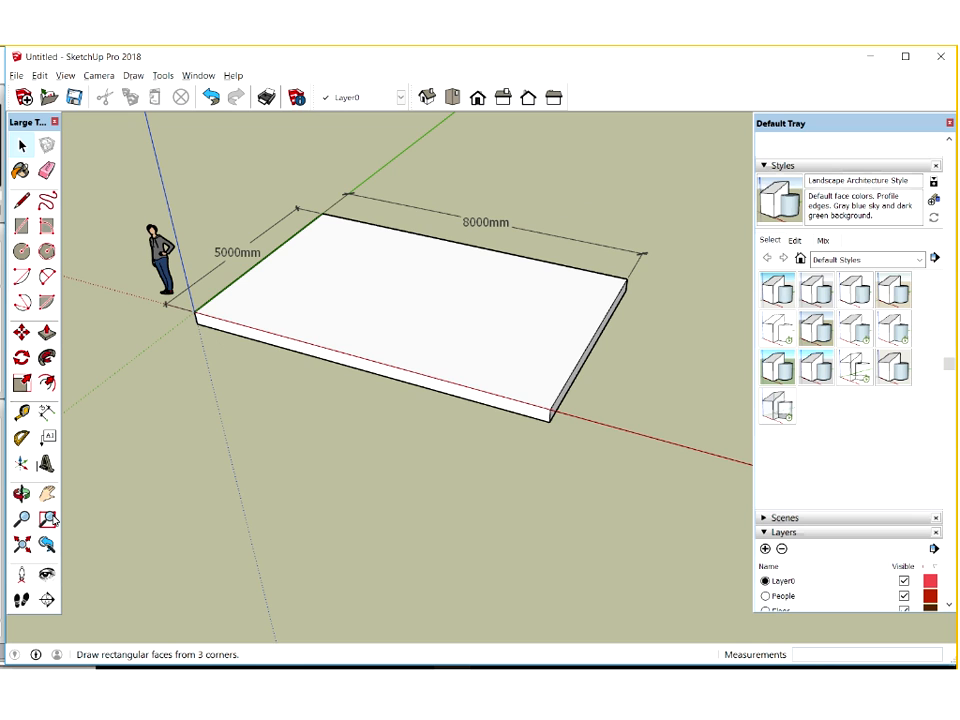
middle_click_drag(293, 309, 245, 390, "shift")
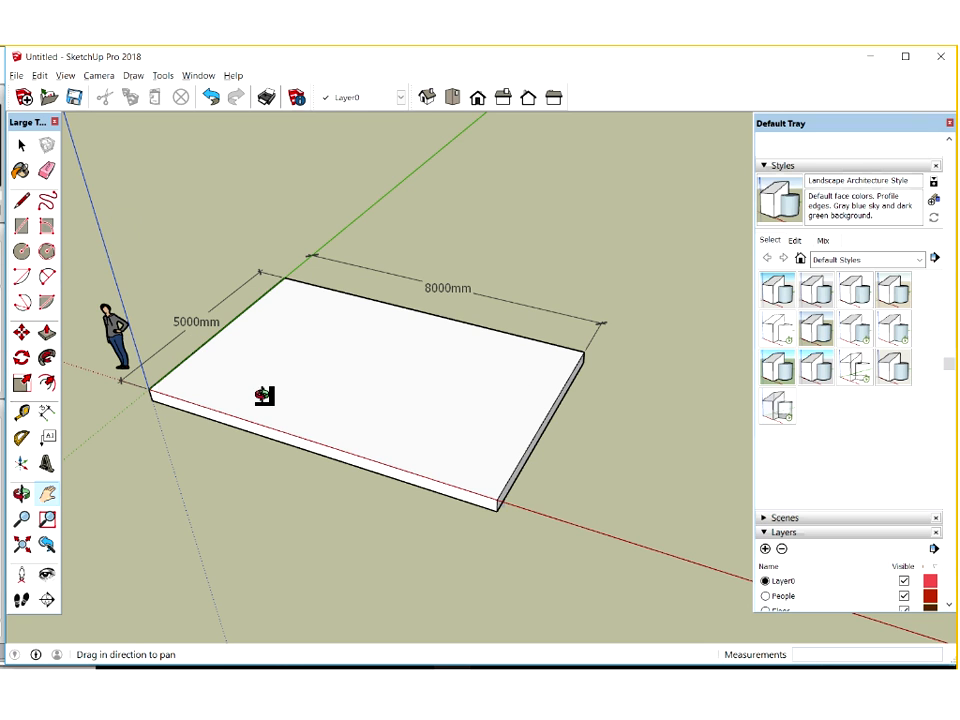
middle_click_drag(223, 336, 83, 347)
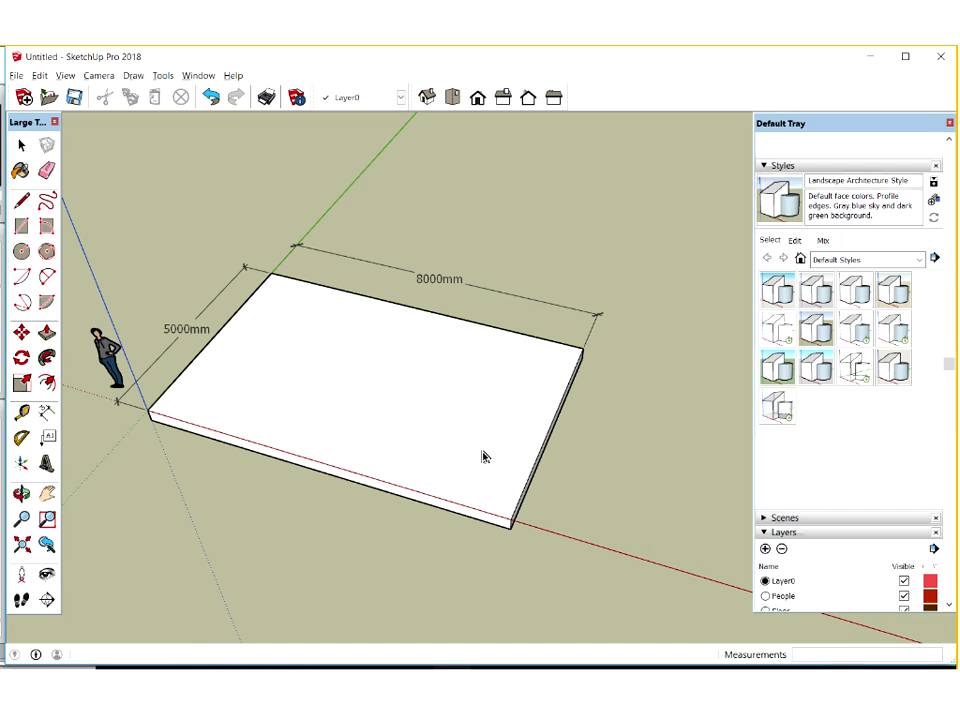
key("ctrl+a")
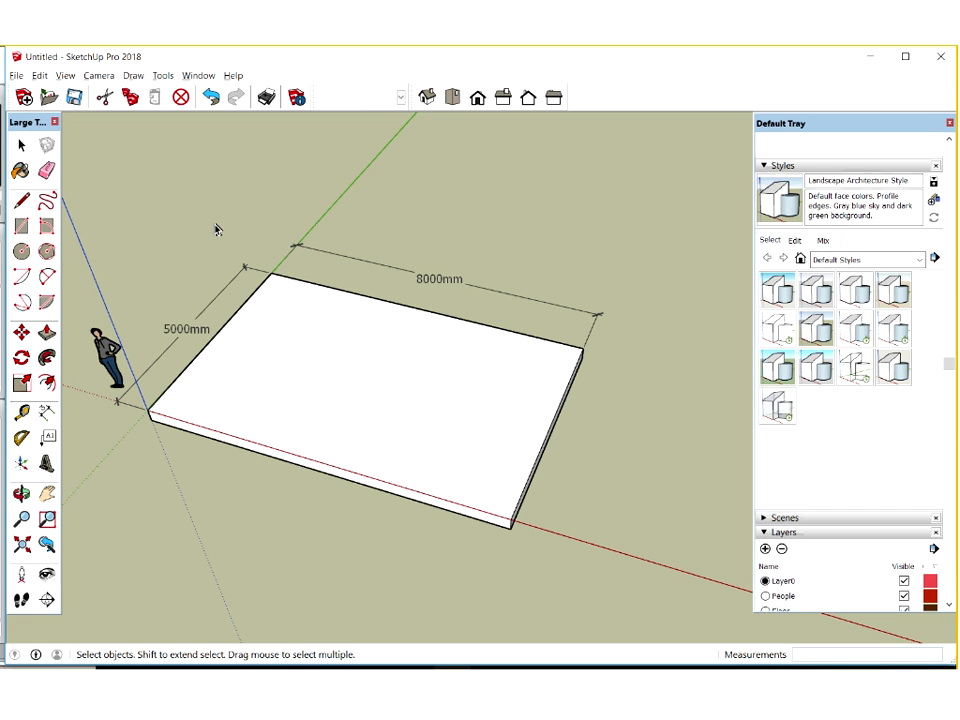
key("Delete")
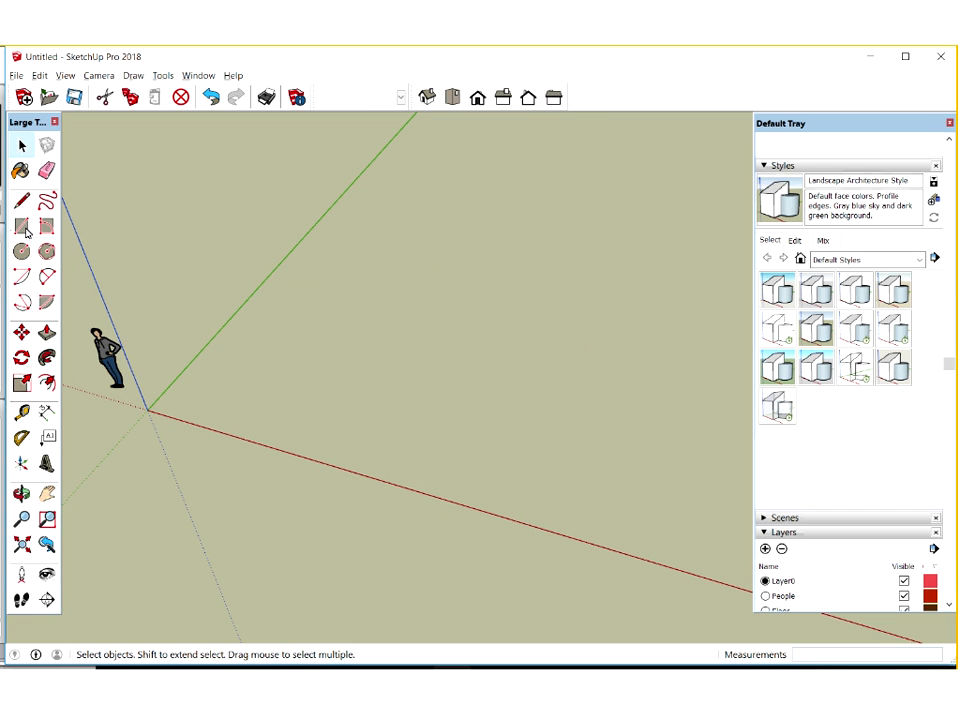
Draw an 8000 × 5000 mm rectangle on the ground plane starting at the origin.
left_click(23, 227)
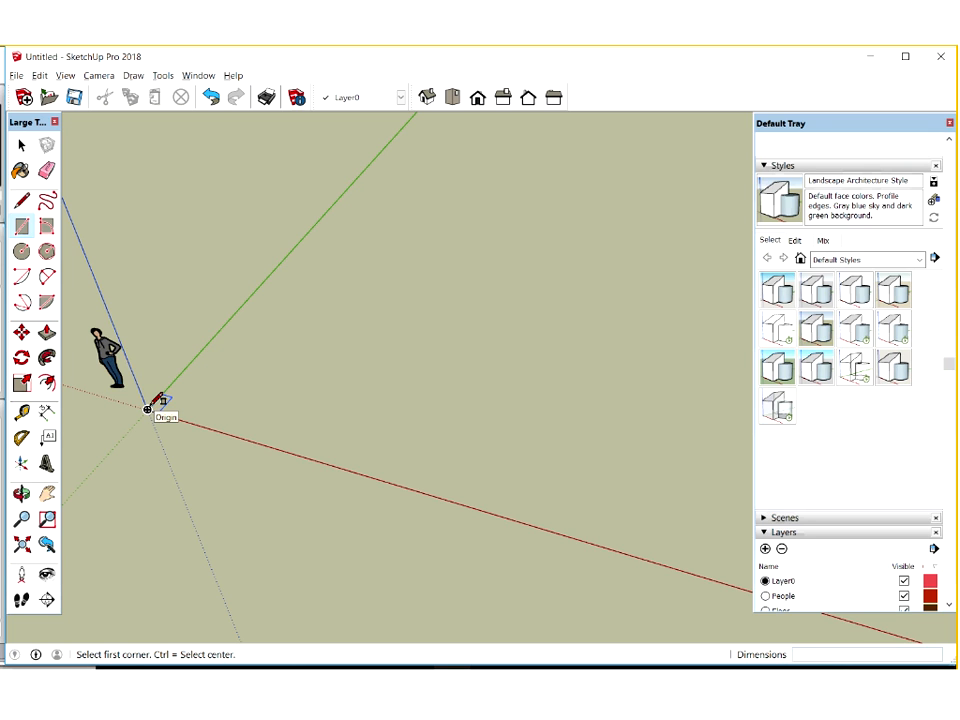
left_click(147, 409)
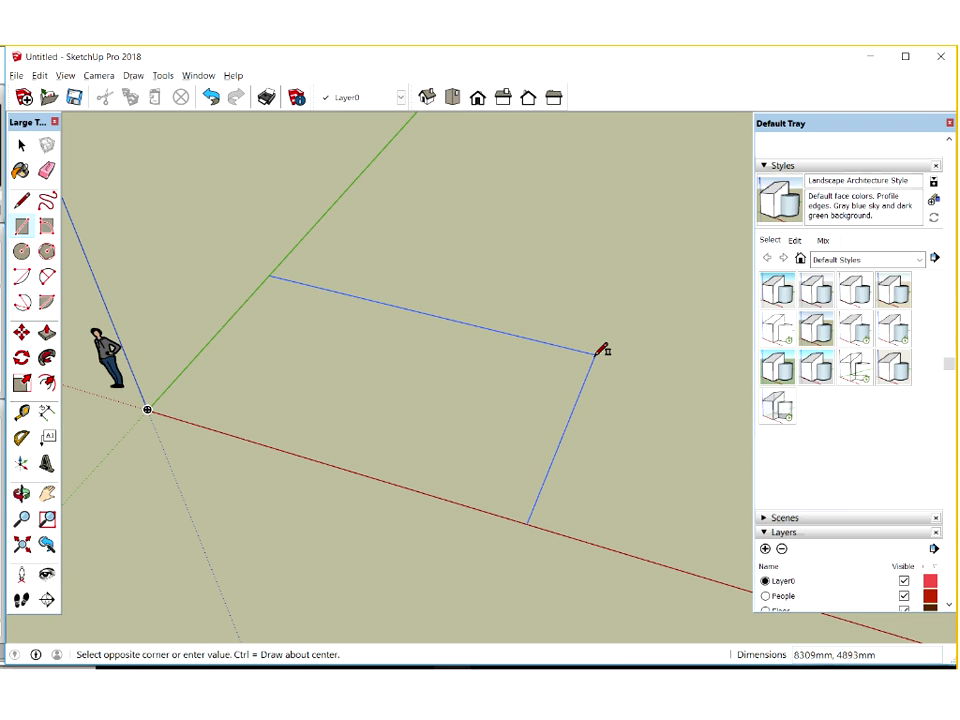
type("8000,5000")
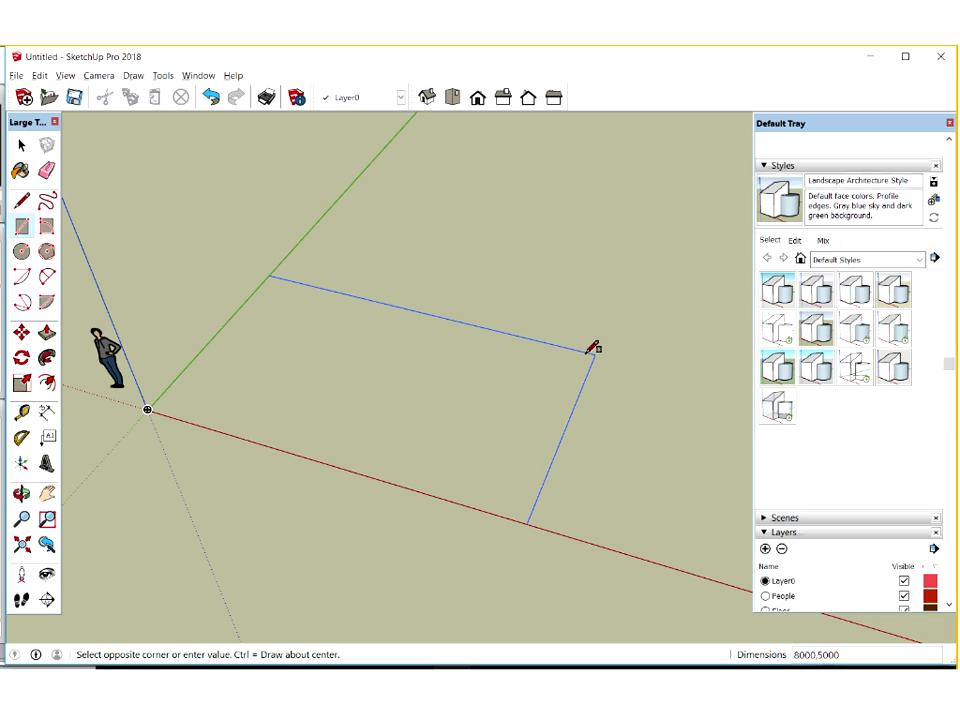
left_click(593, 350)
Push/Pull the rectangle 300 mm downward to form the floor slab.
key("p")
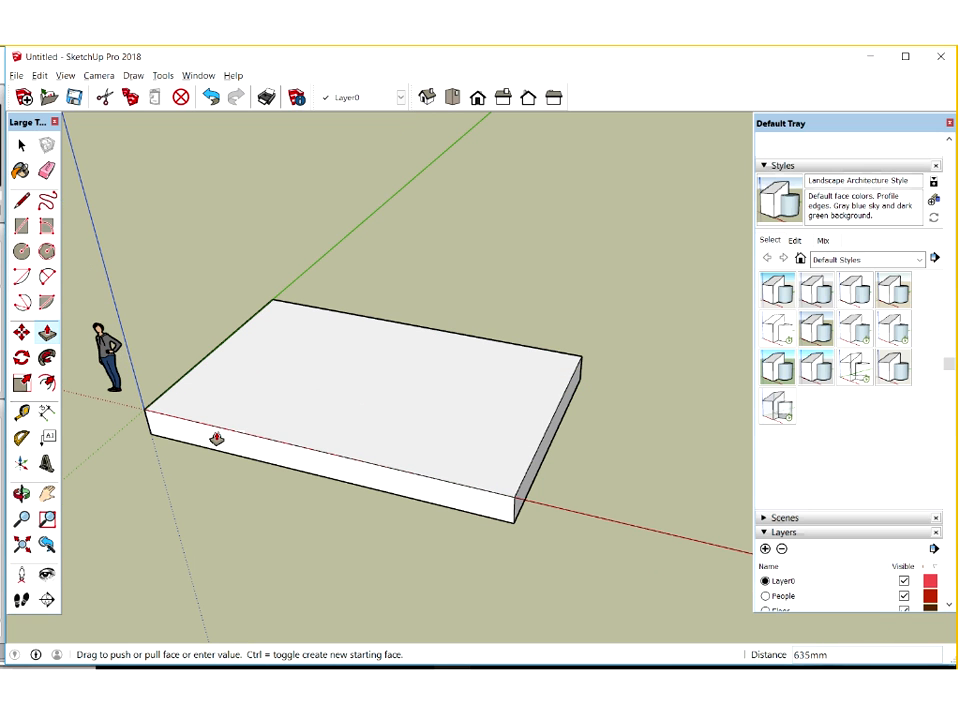
type("300")
key("Return")
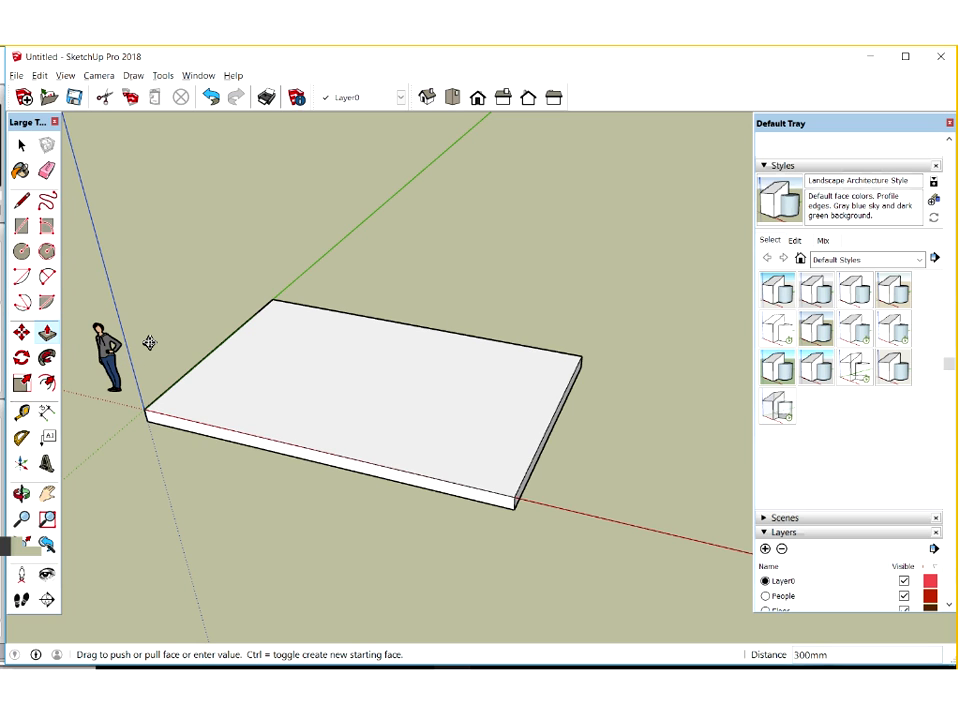
Move the person figure 1200 mm back along the green axis, beside the slab.
left_click(46, 200)
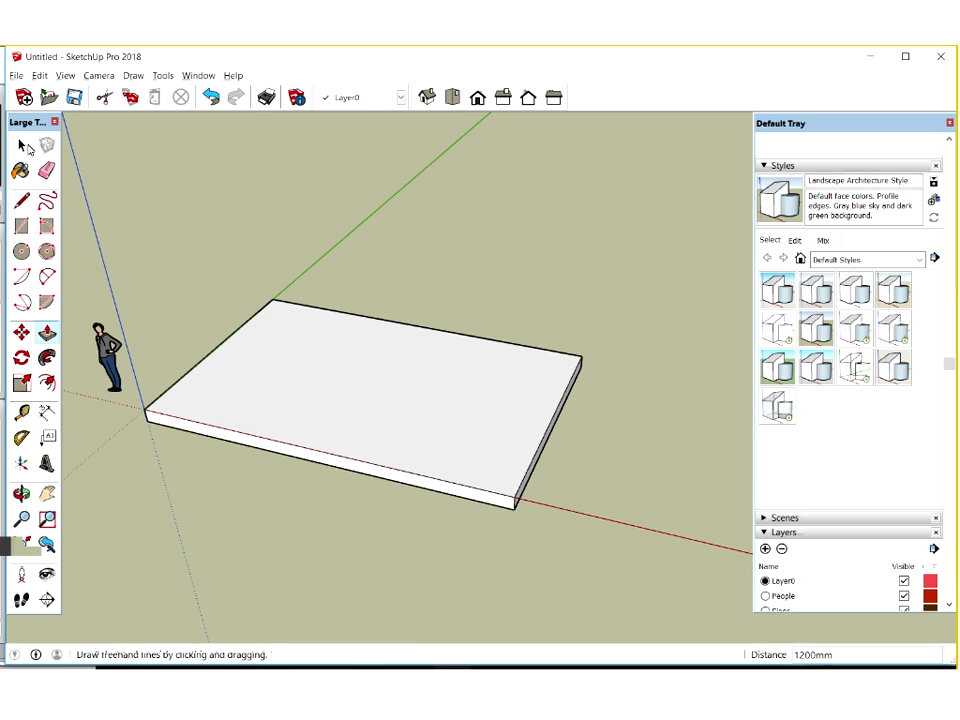
left_click(225, 191)
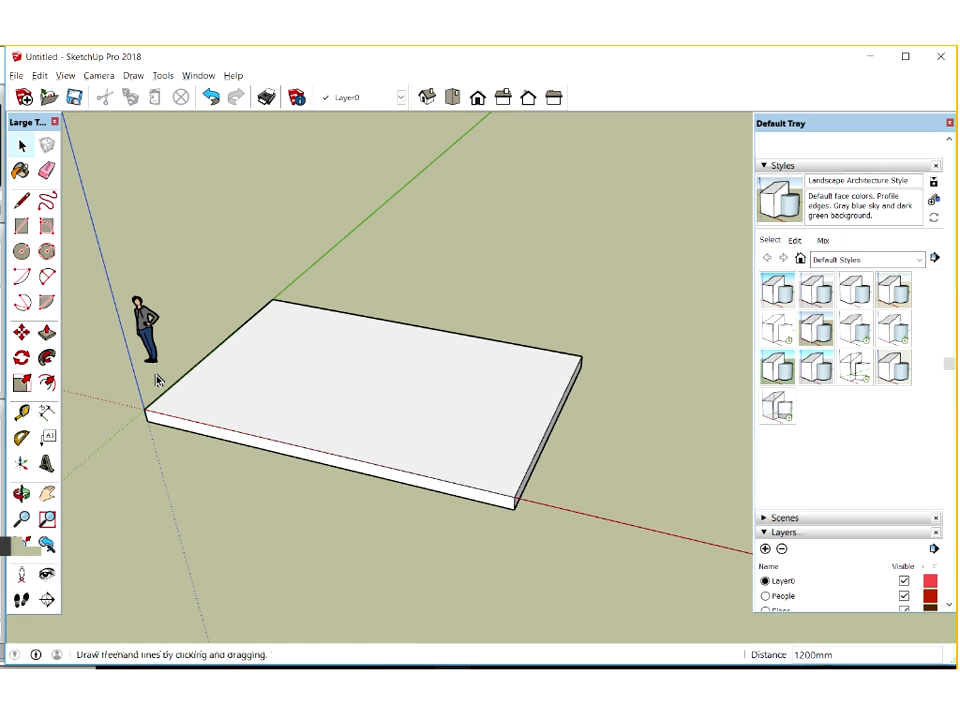
scroll(150, 386, "up", 2)
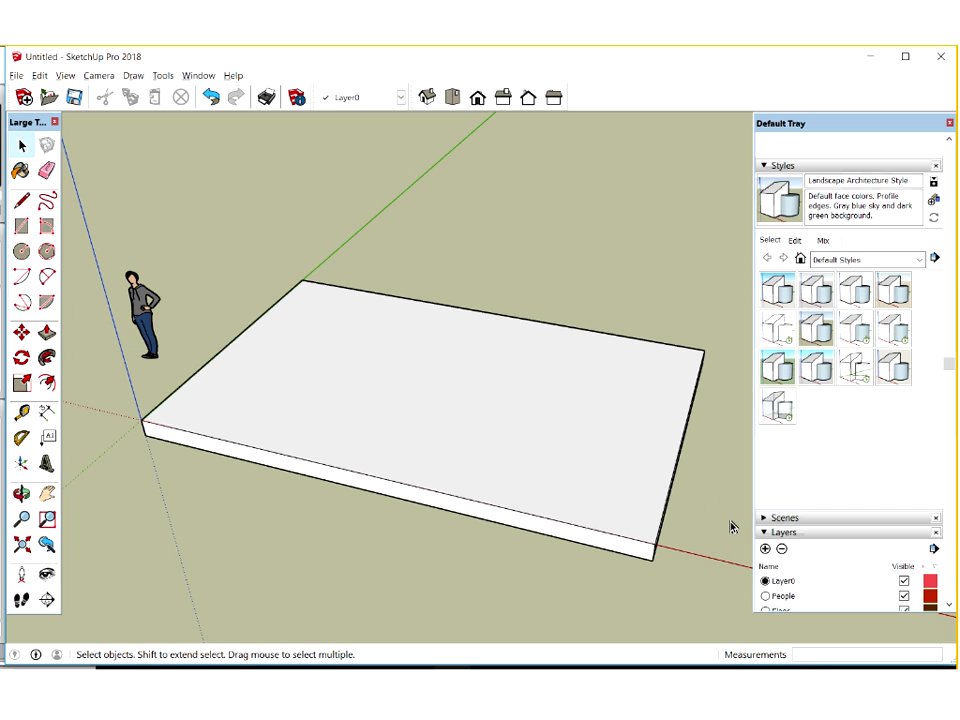
Select all faces and edges of the floor slab and make them a group.
left_click_drag(534, 321, 472, 250)
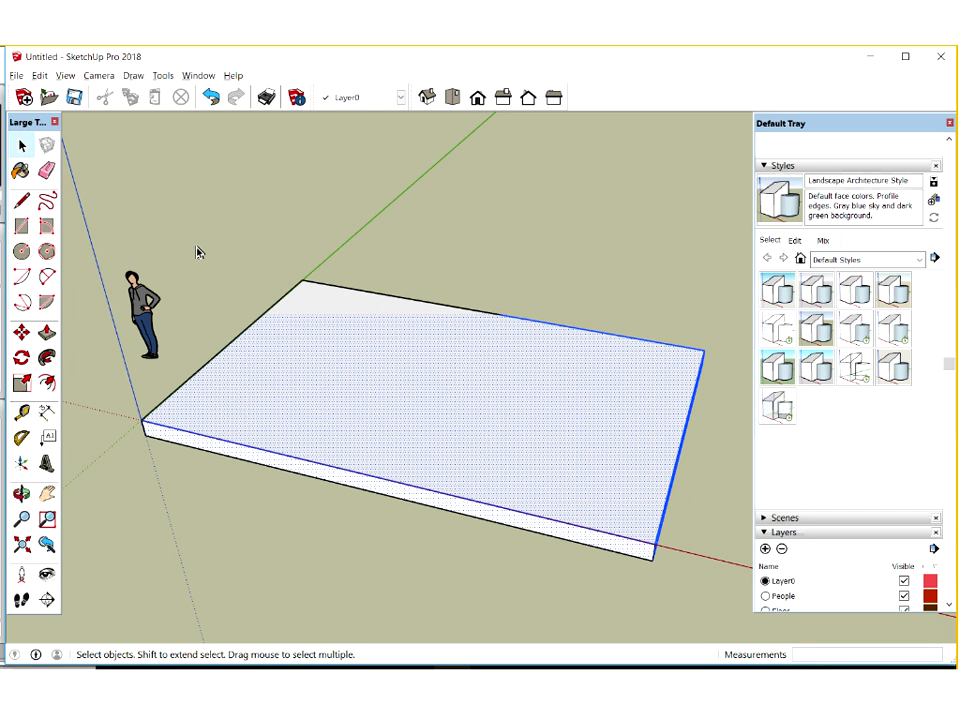
left_click_drag(262, 232, 715, 580)
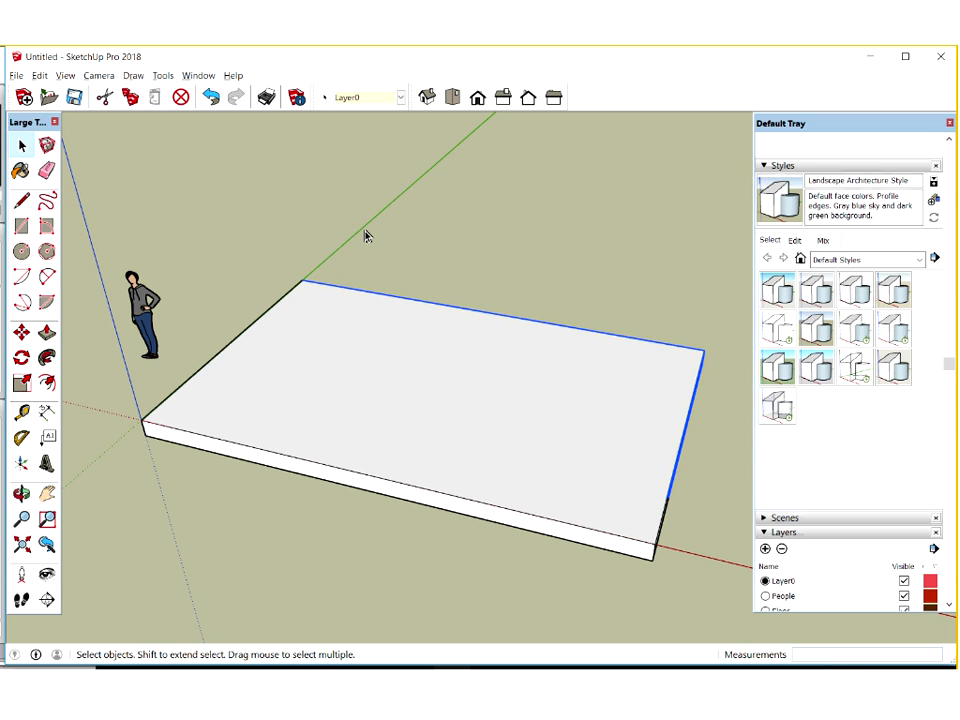
left_click(445, 380)
left_click(337, 349)
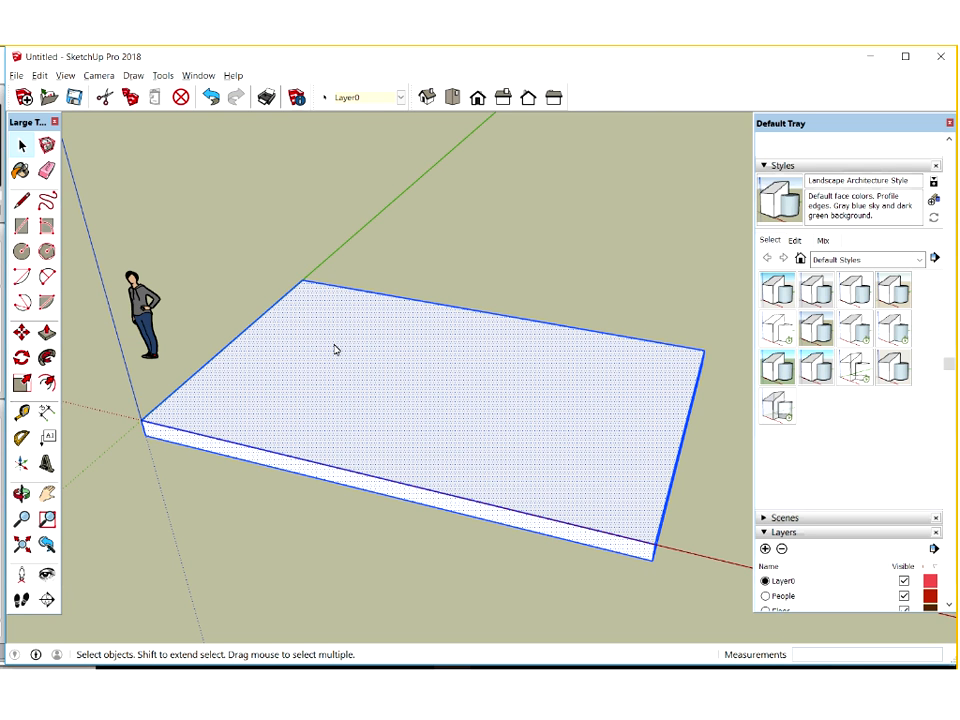
right_click(336, 349)
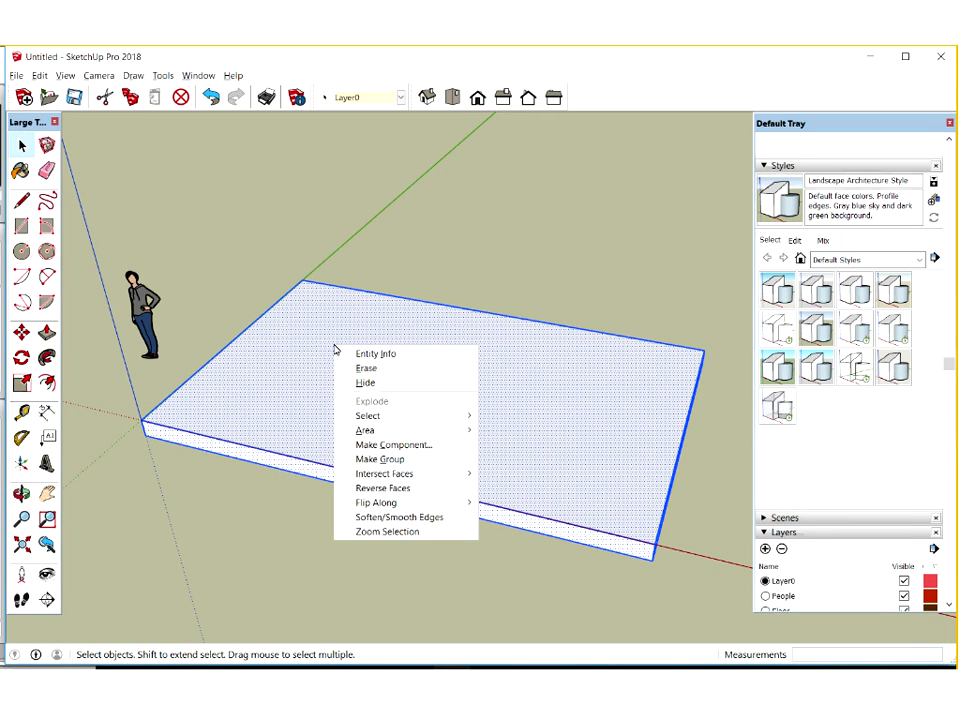
left_click(408, 460)
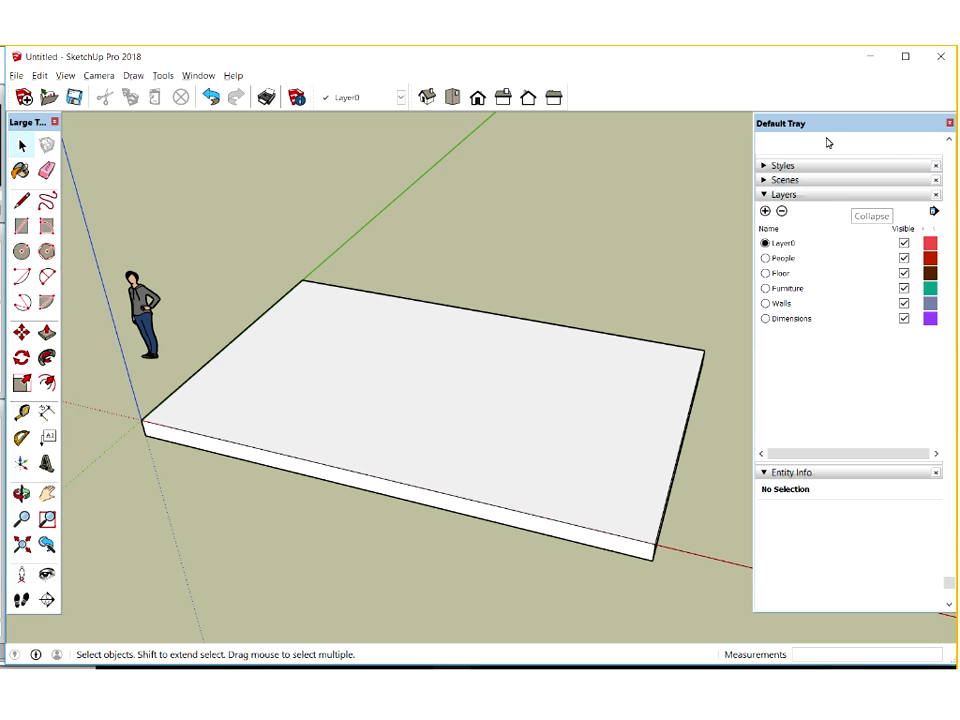
Review which Default Tray sections are enabled, including Layers and Entity Info.
left_click(817, 195)
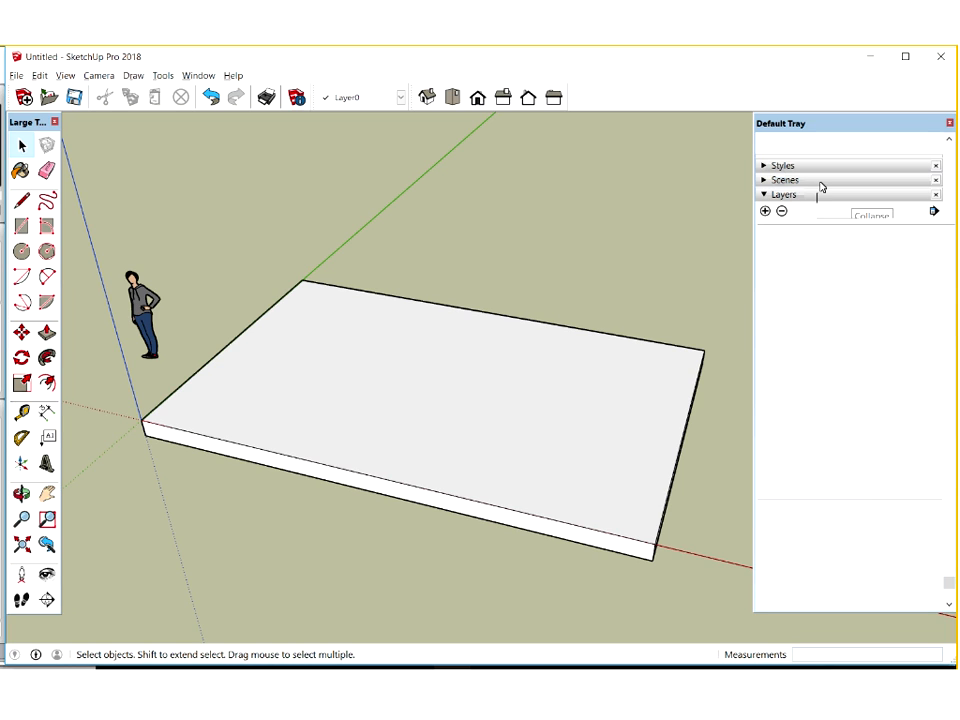
left_click(204, 80)
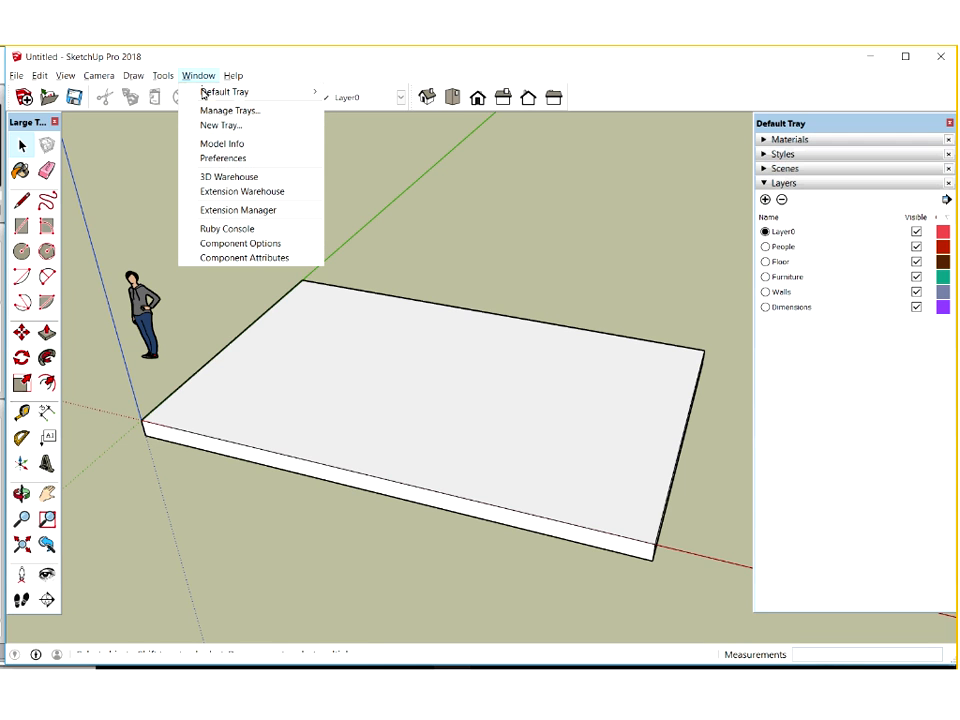
mouse_move(210, 92)
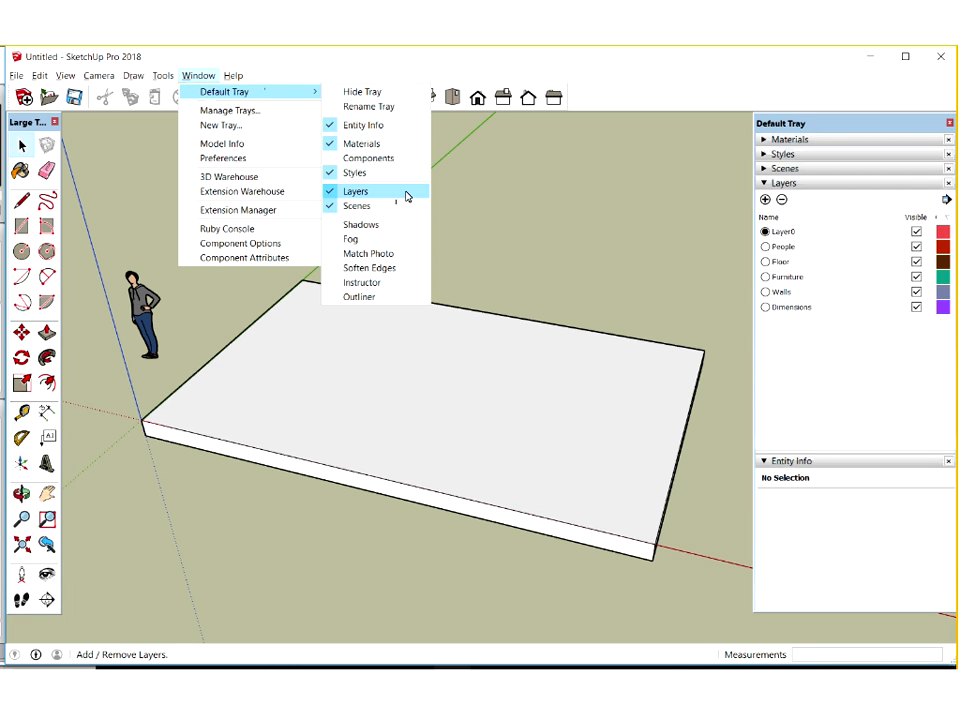
left_click(518, 195)
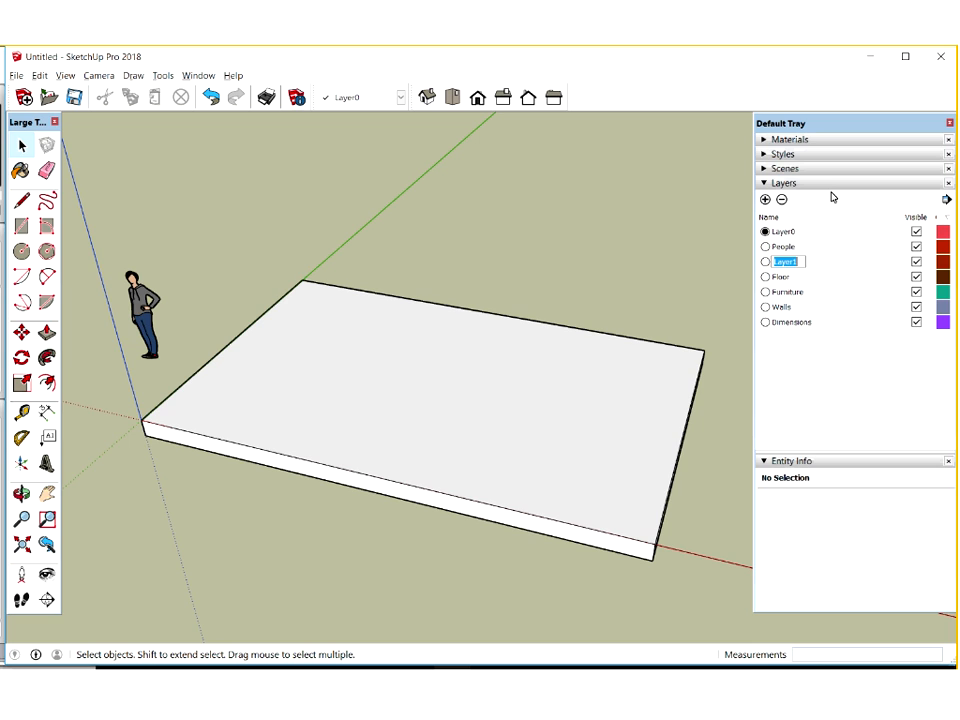
Delete the trial layer Layer1 and add a new layer named Plants.
key("Return")
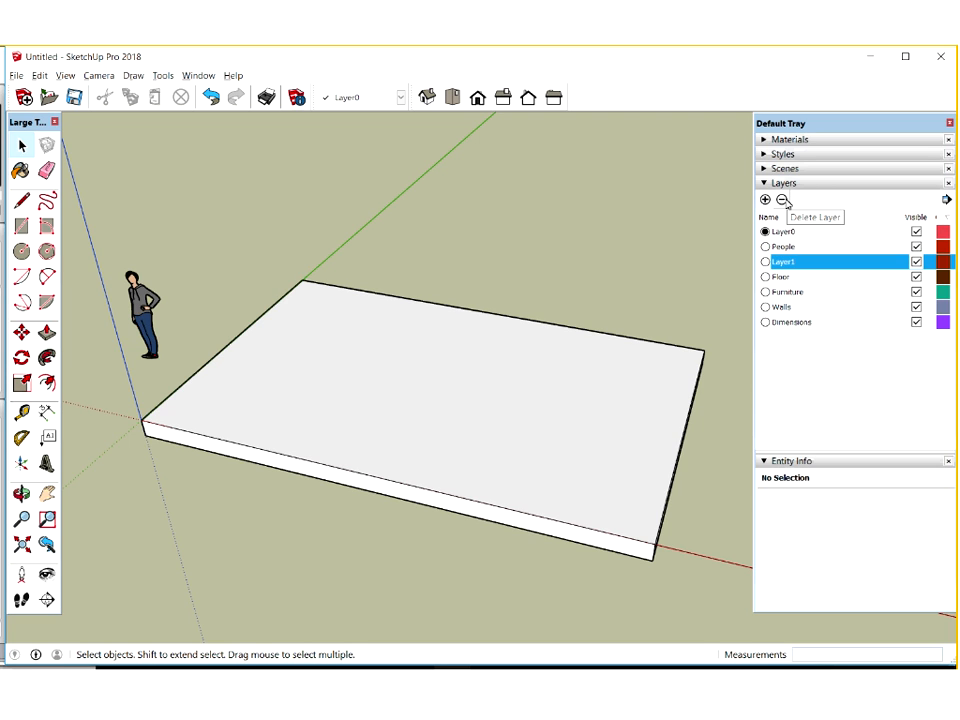
left_click(784, 201)
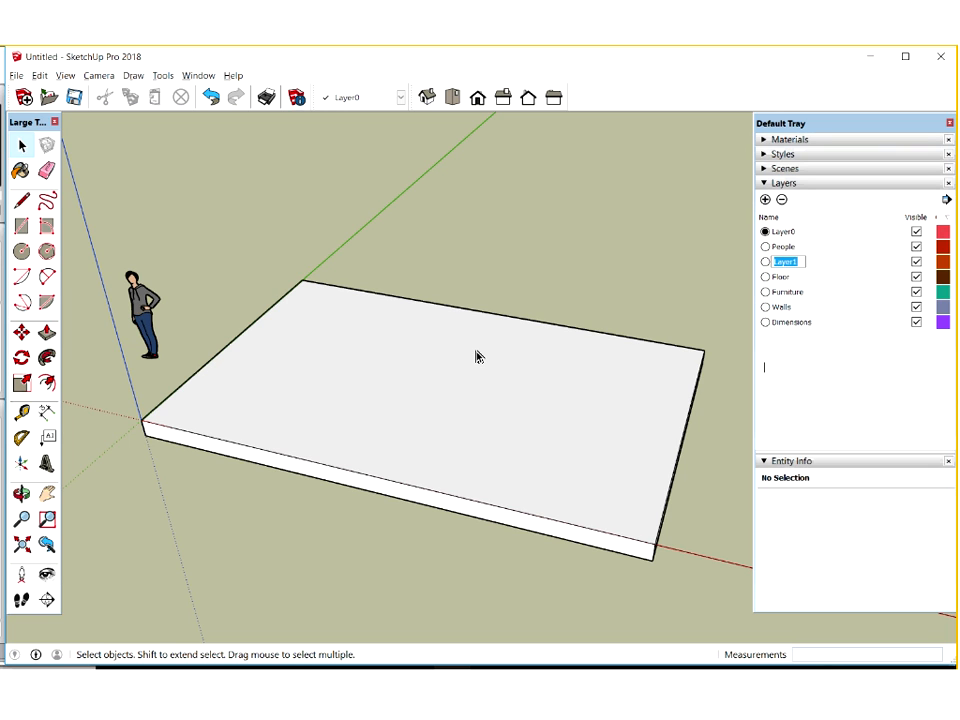
type("Plants")
key("Return")
Assign the floor slab group to the Floor layer in its entity info.
left_click(436, 305)
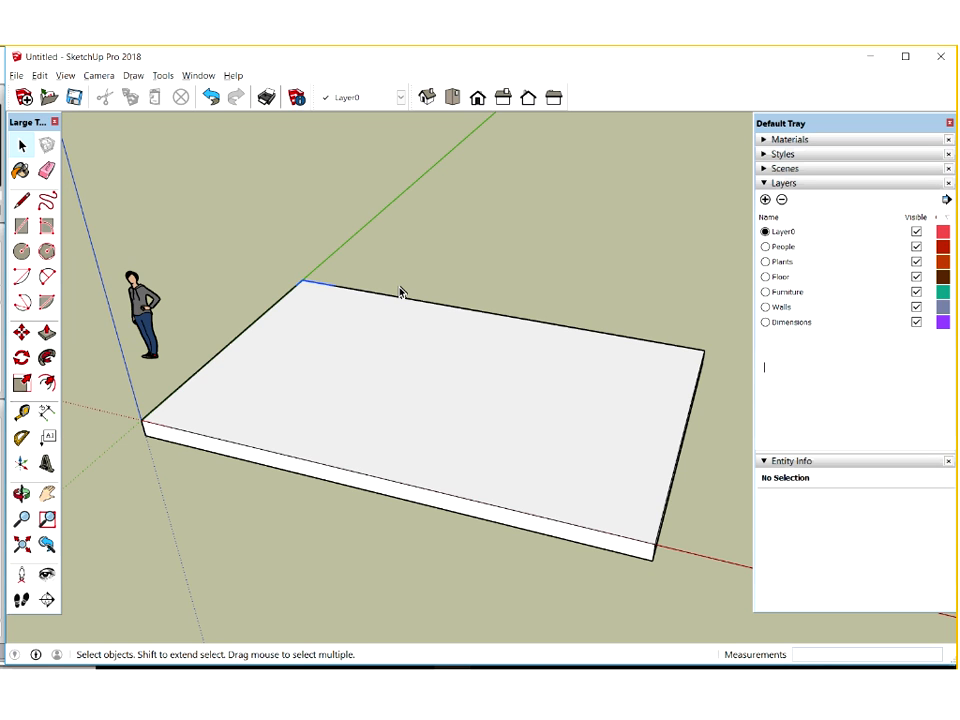
right_click(323, 333)
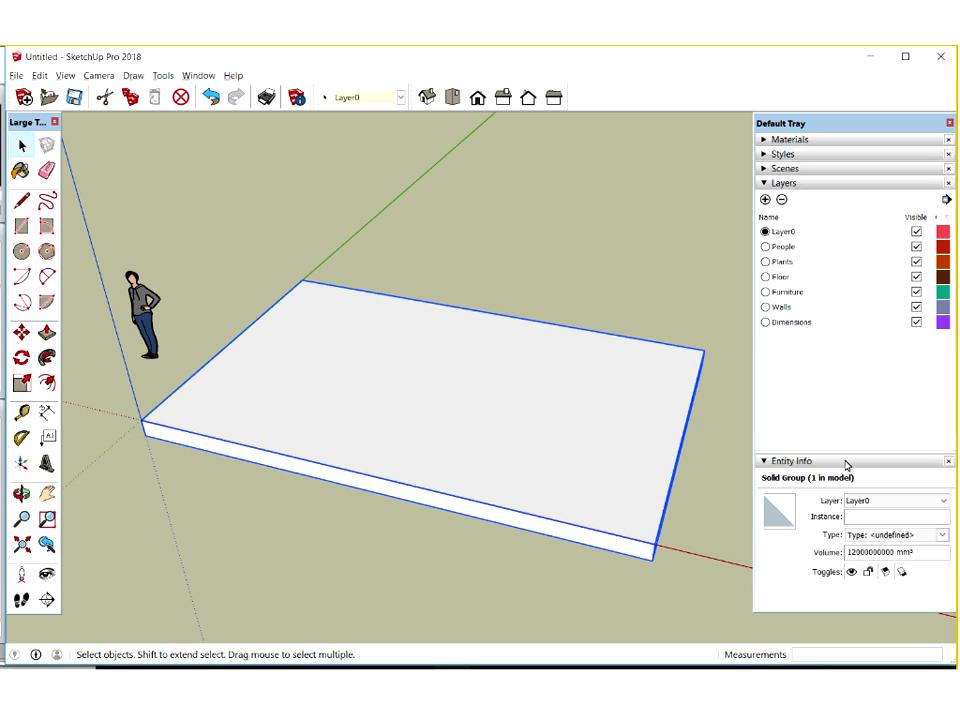
left_click(944, 503)
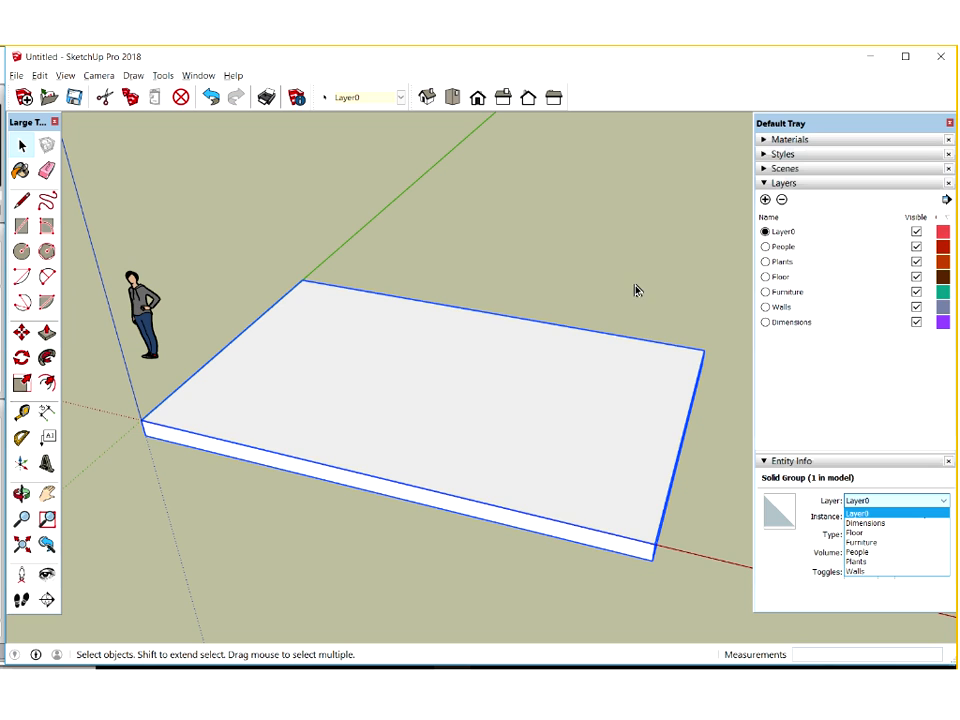
right_click(456, 335)
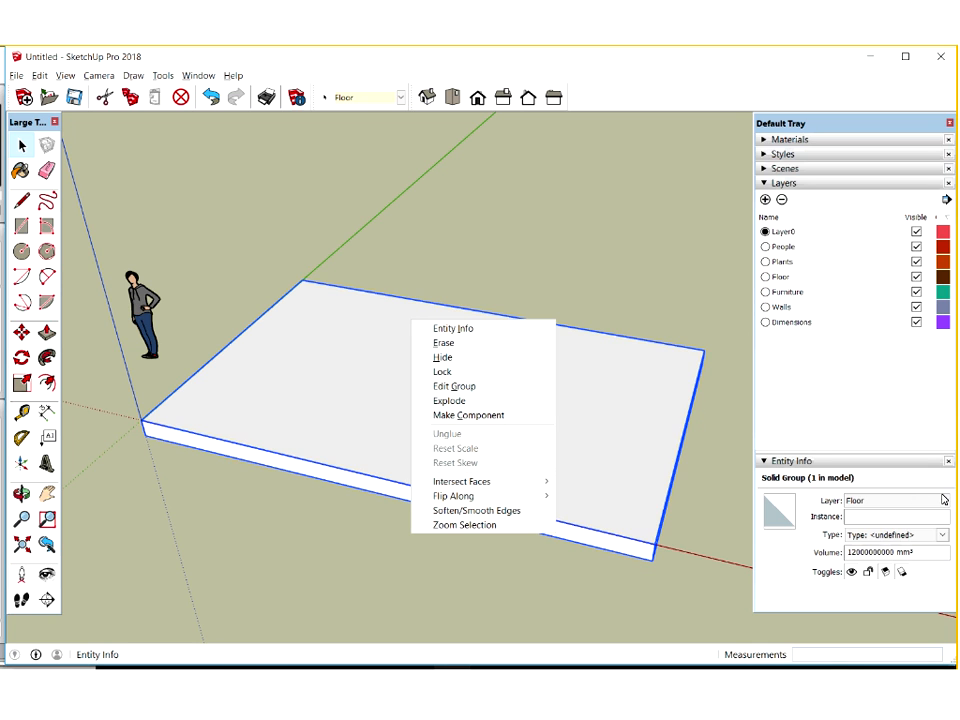
left_click(895, 500)
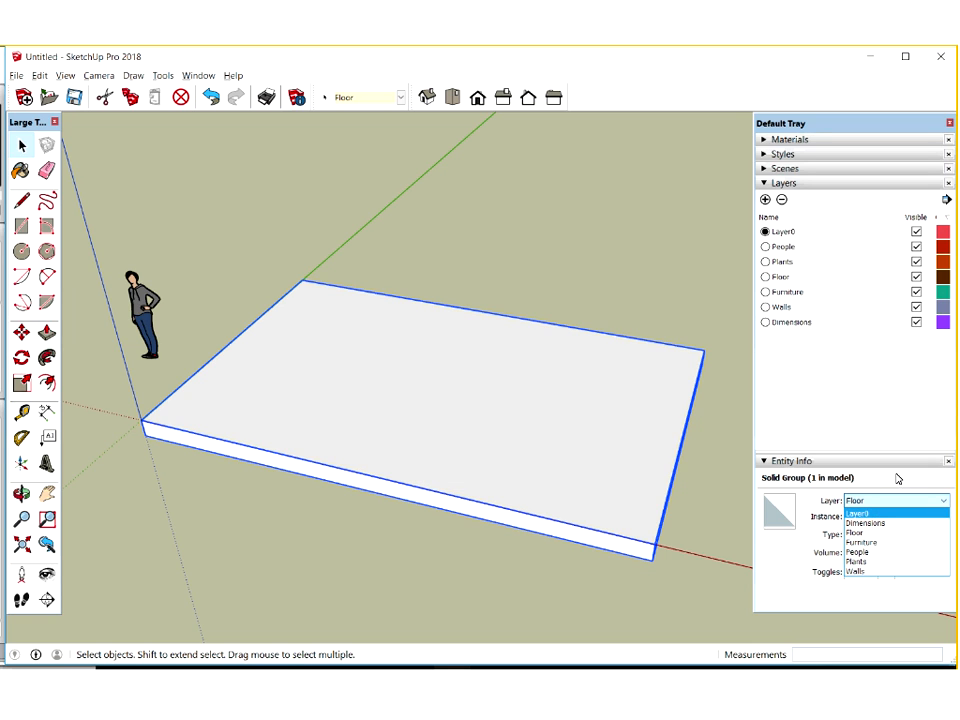
Check which layer the person figure is assigned to in its entity info.
left_click(145, 300)
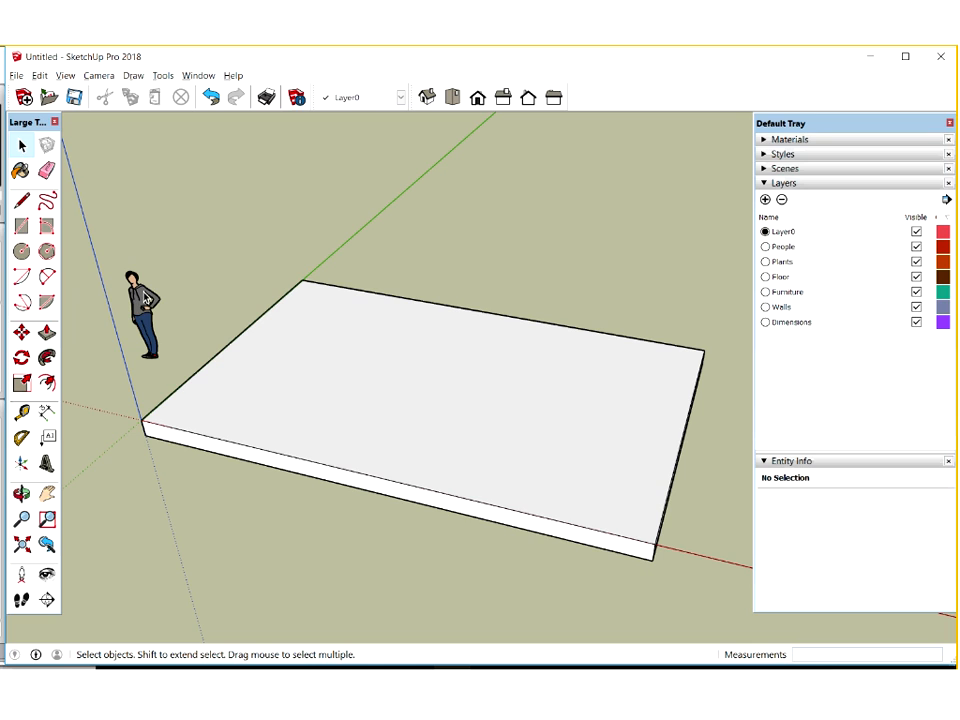
left_click(145, 299)
left_click(145, 298)
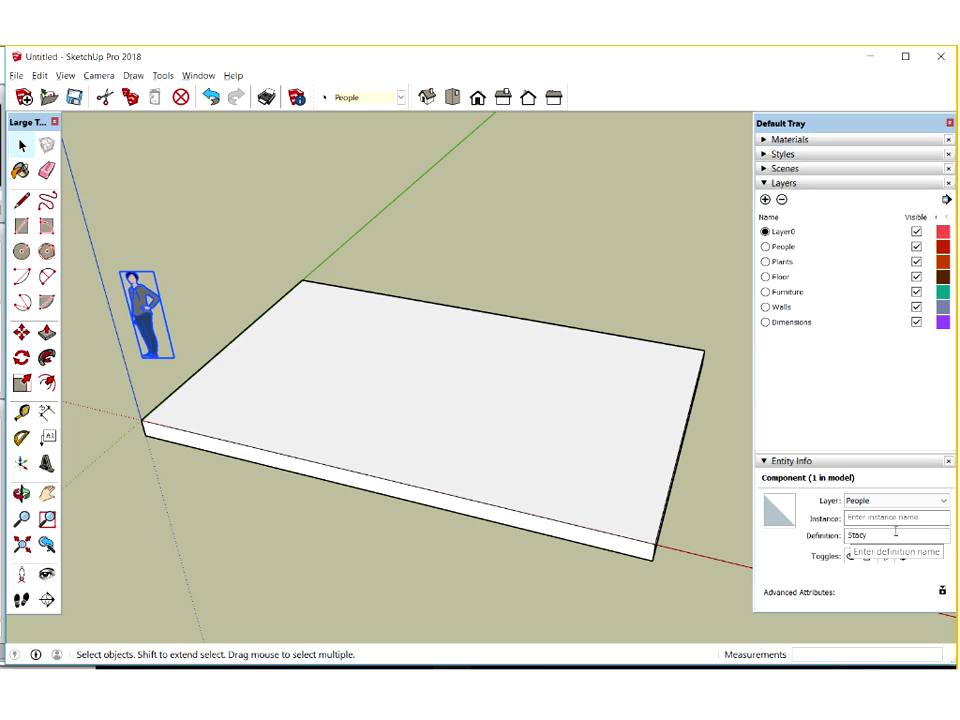
left_click(940, 501)
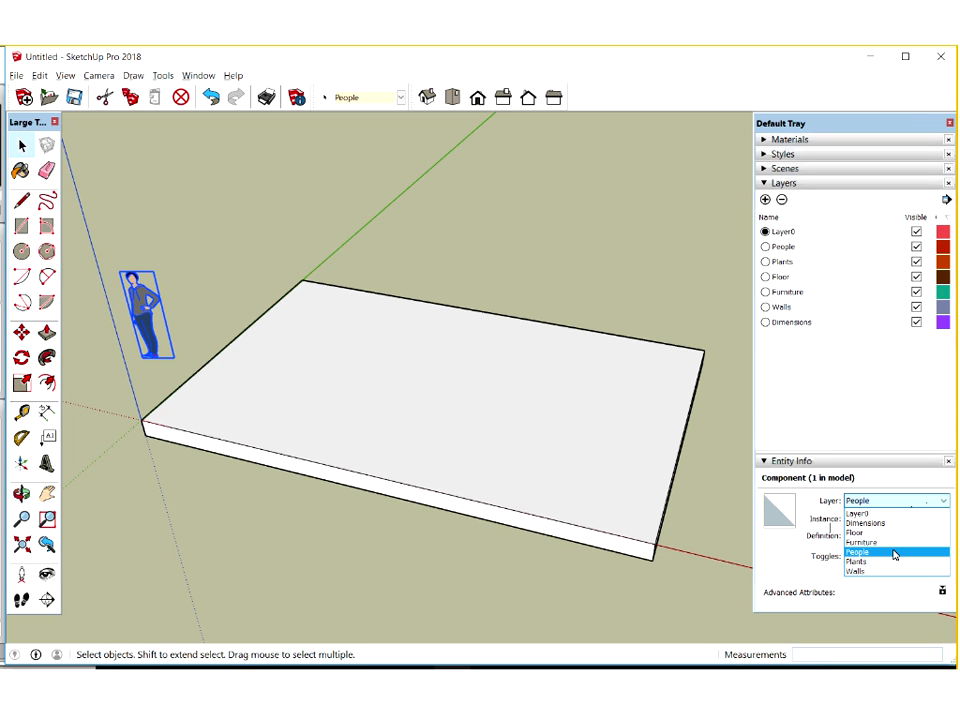
left_click(676, 245)
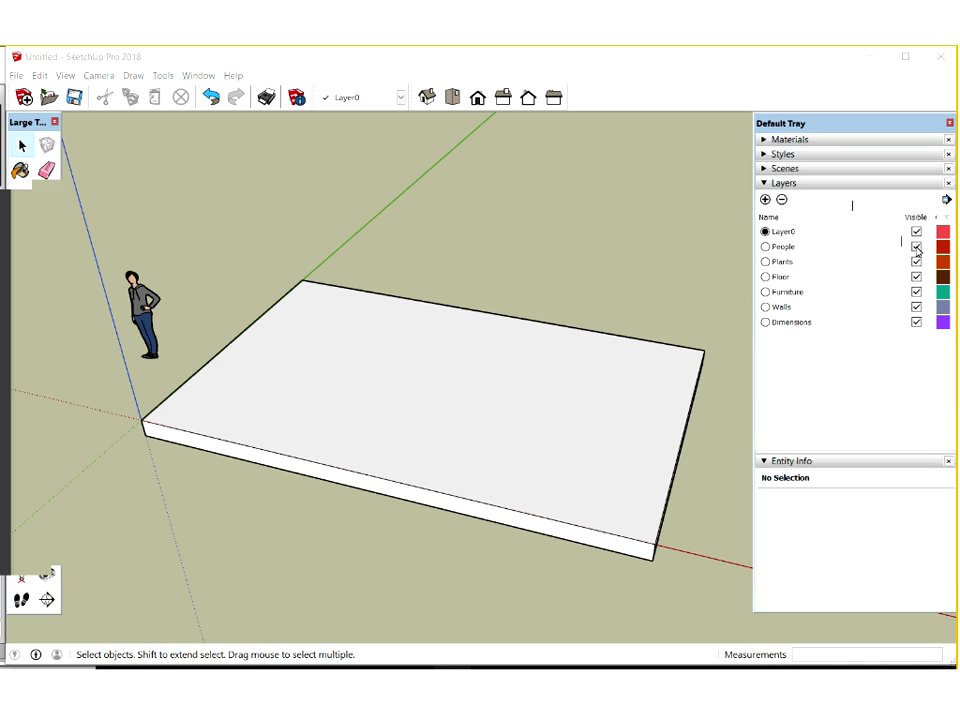
Toggle the People layer's visibility off and back on to test its effect on the person figure.
left_click(916, 247)
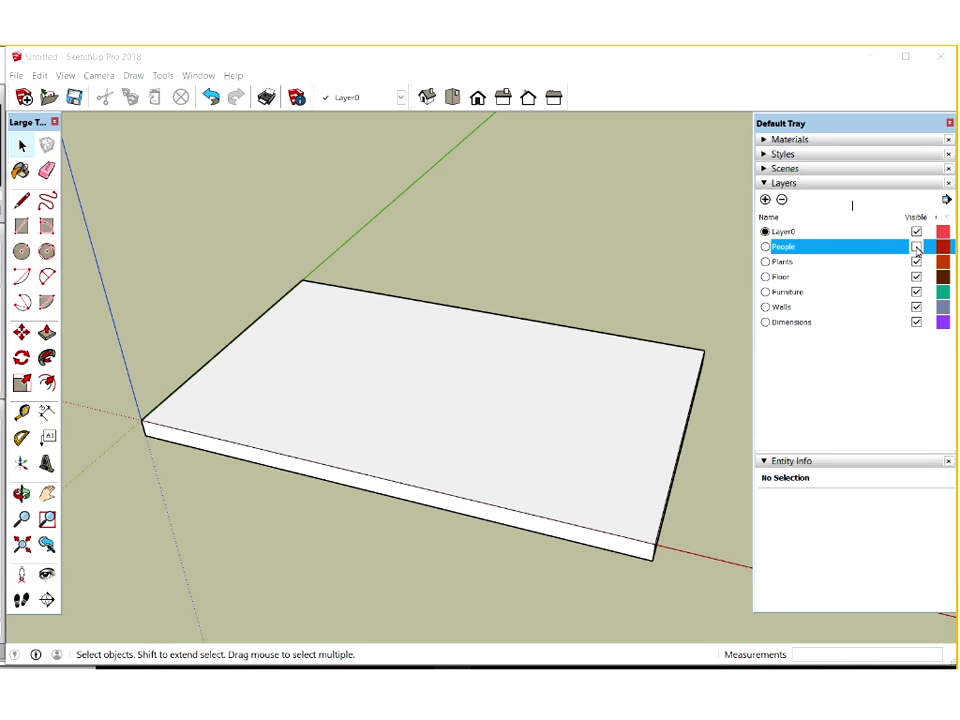
left_click(916, 248)
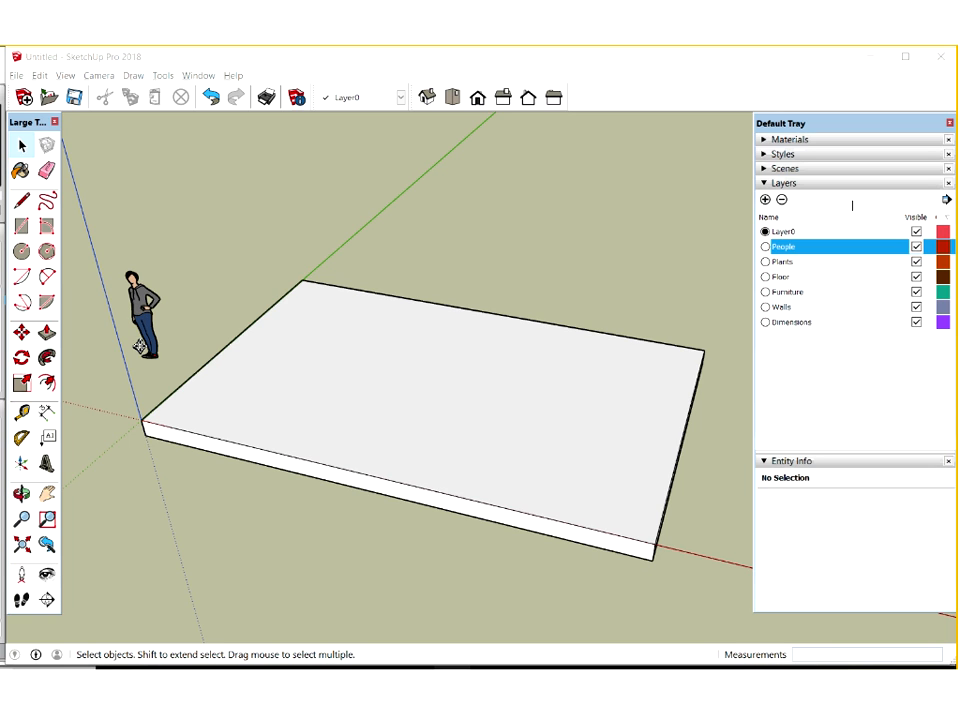
left_click(188, 331)
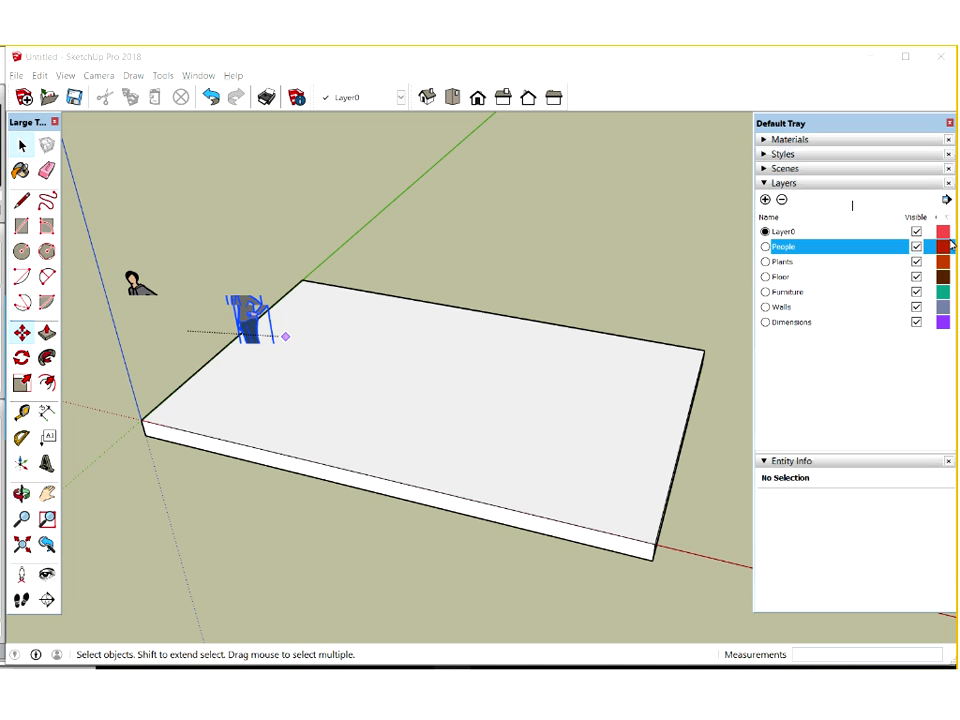
left_click(917, 248)
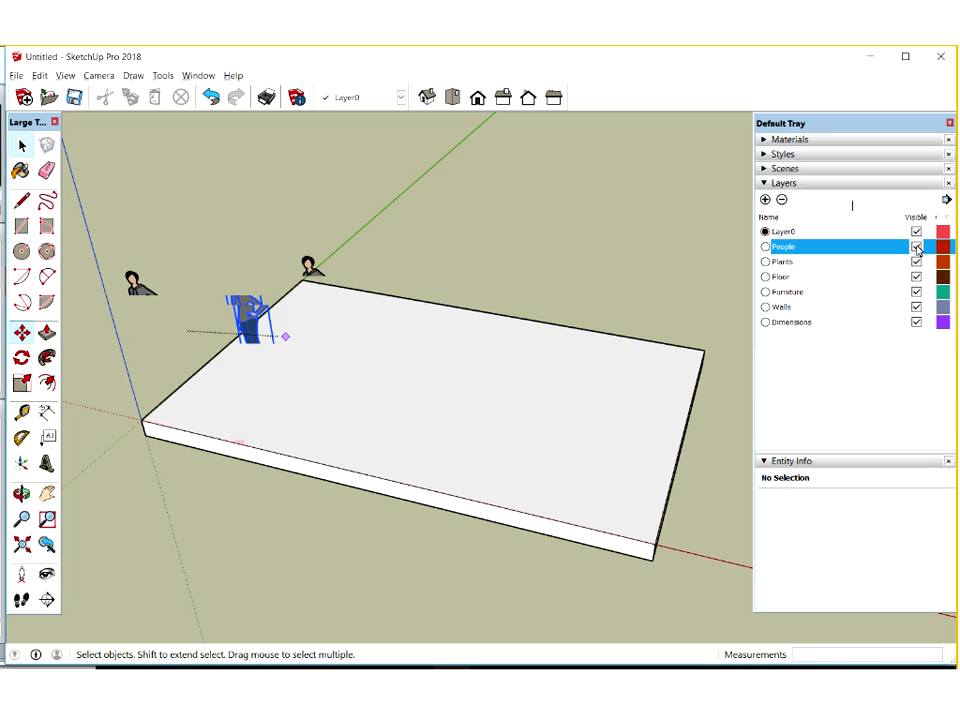
left_click(917, 249)
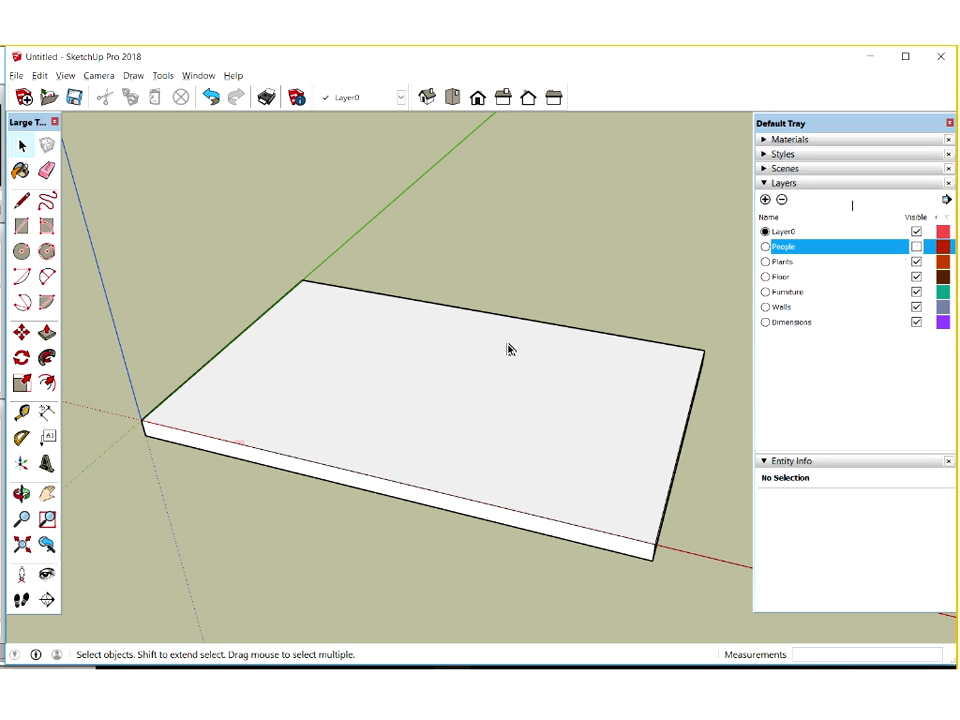
left_click(75, 98)
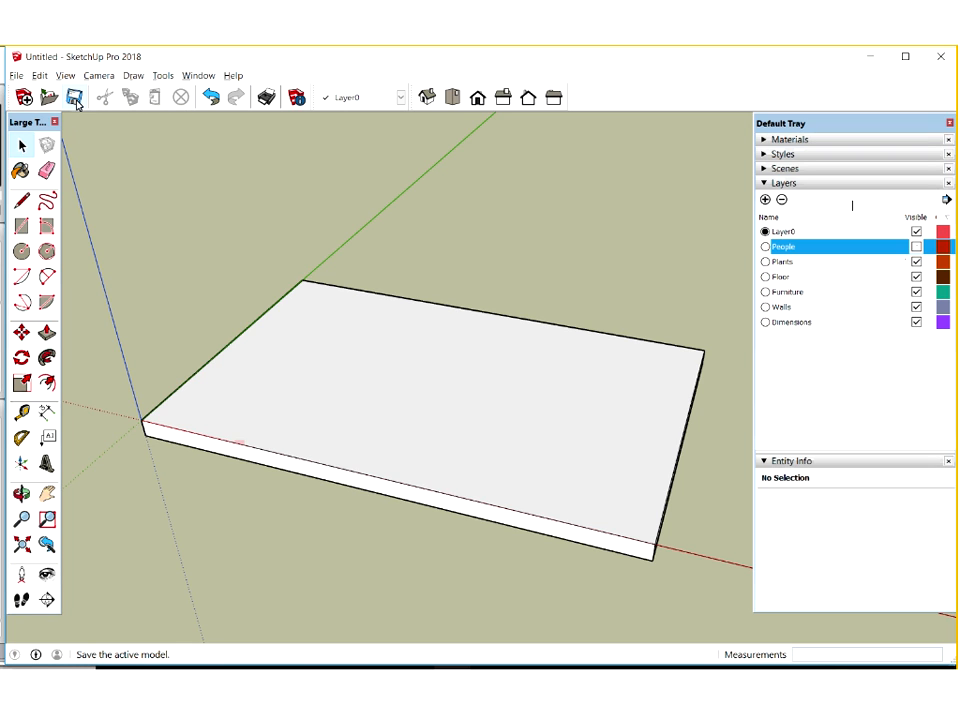
left_click(917, 248)
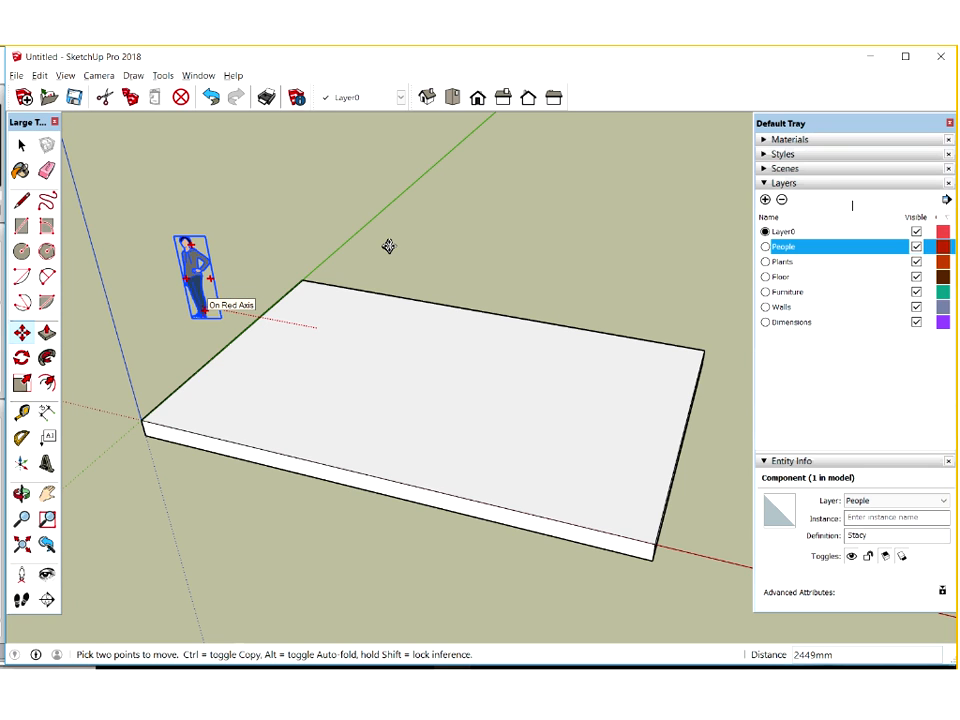
Move the person figure to the open ground behind the slab's short edge and deselect it.
left_click(331, 211)
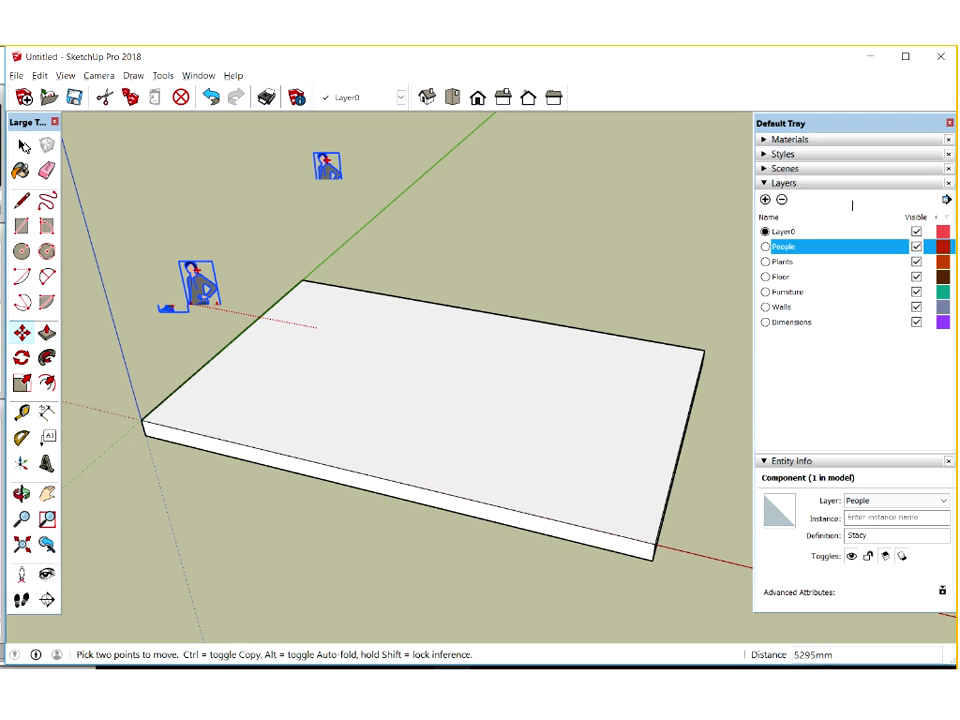
left_click(24, 146)
left_click(24, 146)
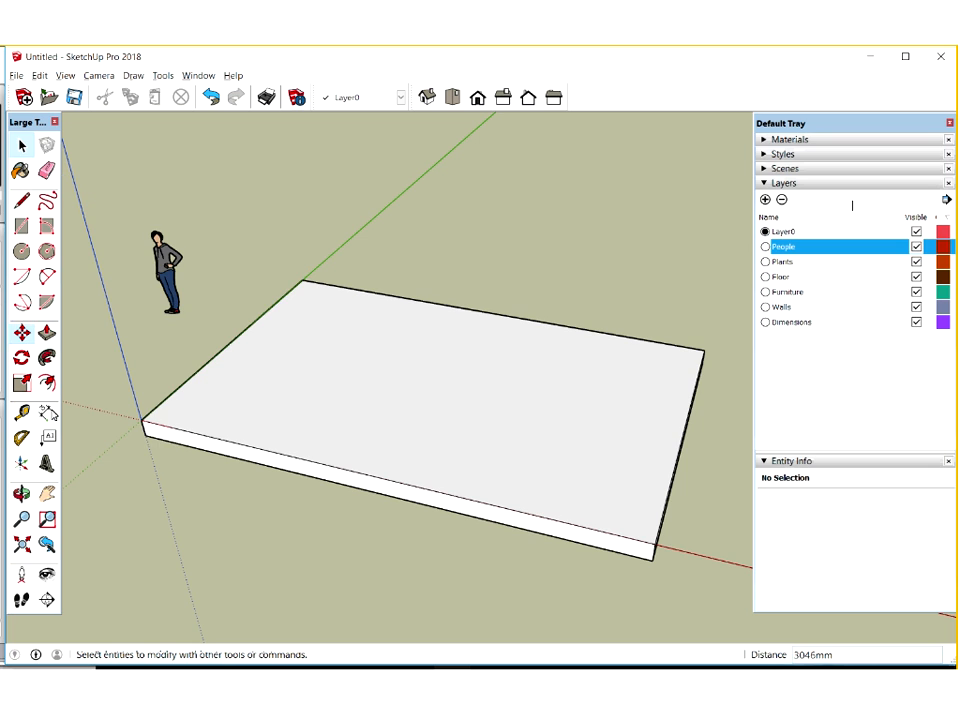
Add linear dimensions to the slab's short edge beside the person figure and its long back edge.
left_click(47, 413)
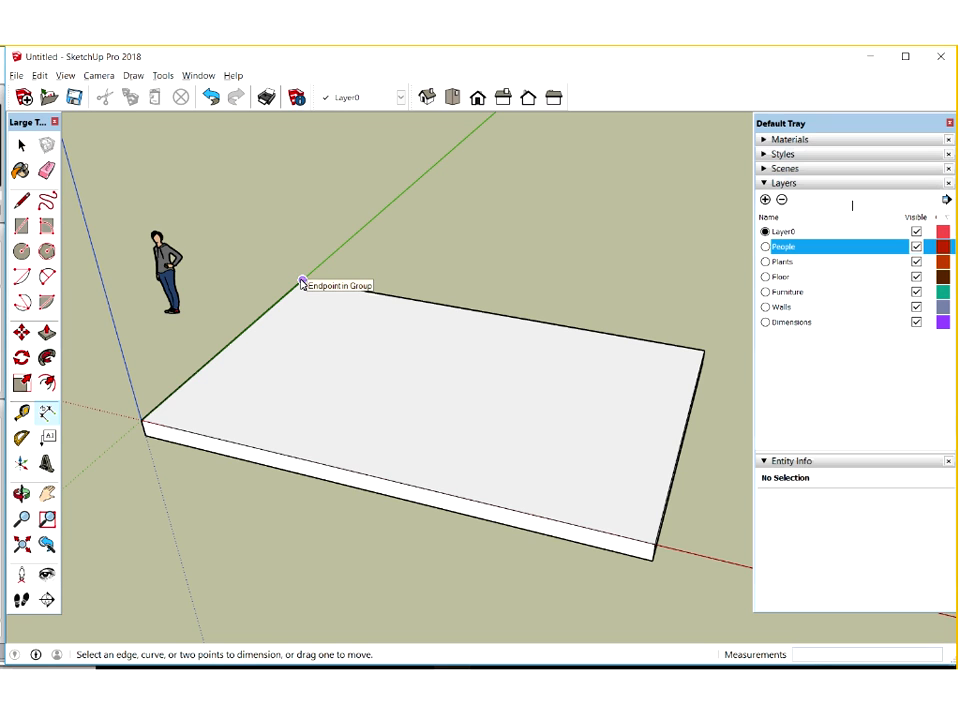
left_click(142, 420)
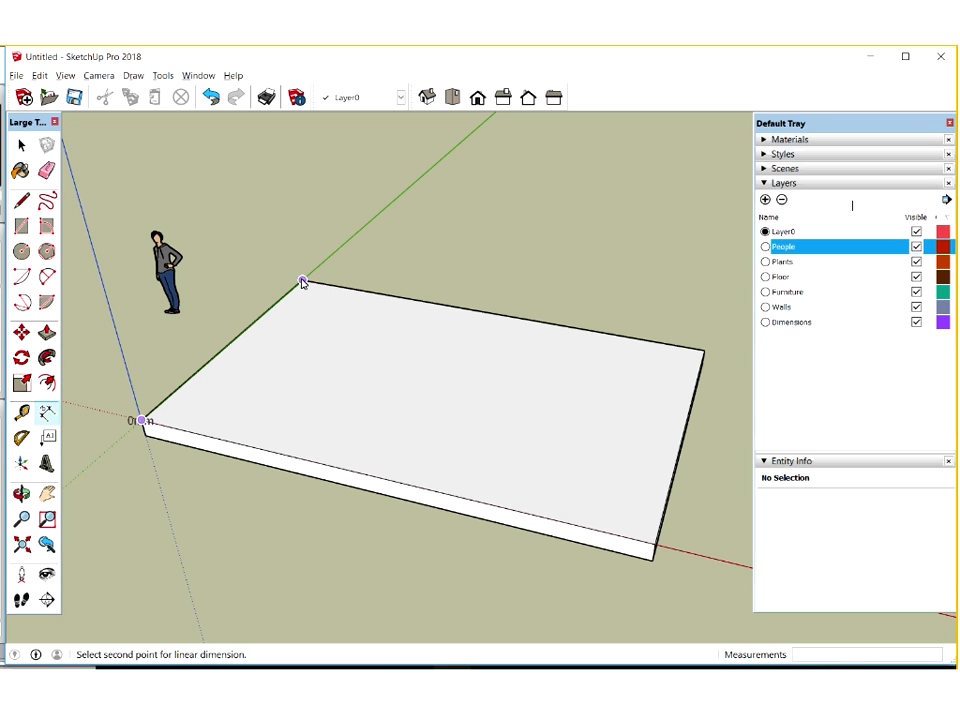
left_click(303, 282)
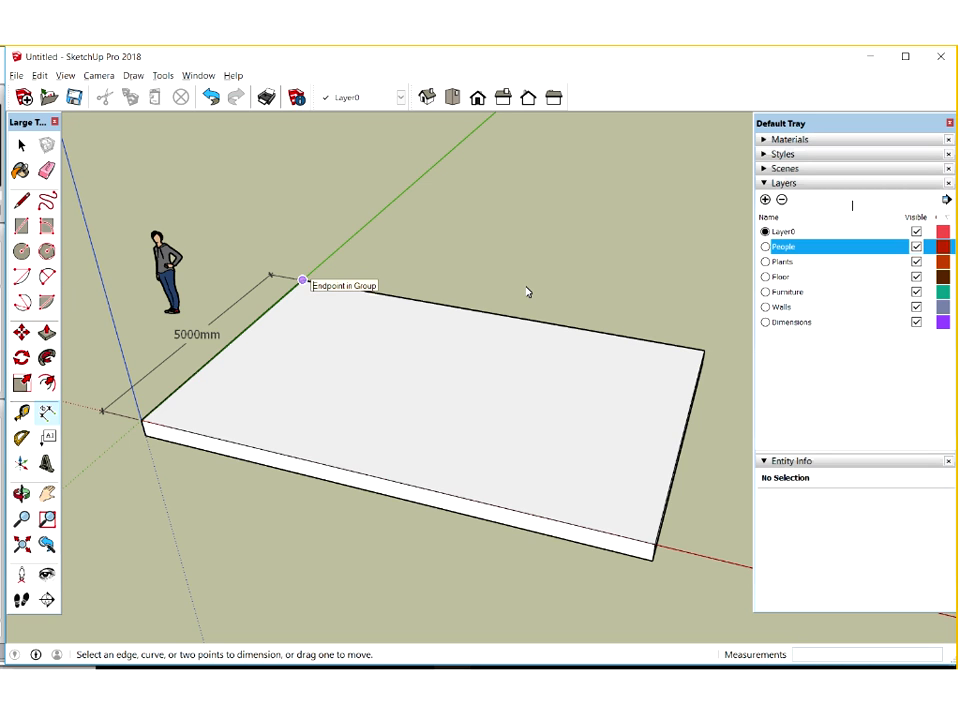
left_click(437, 206)
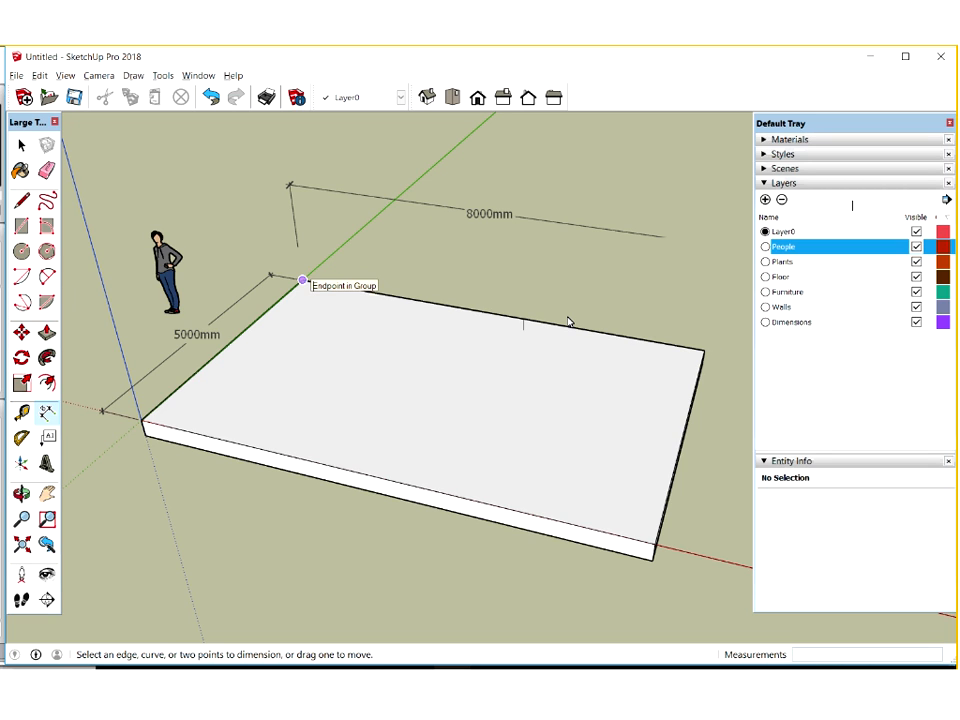
left_click(714, 324)
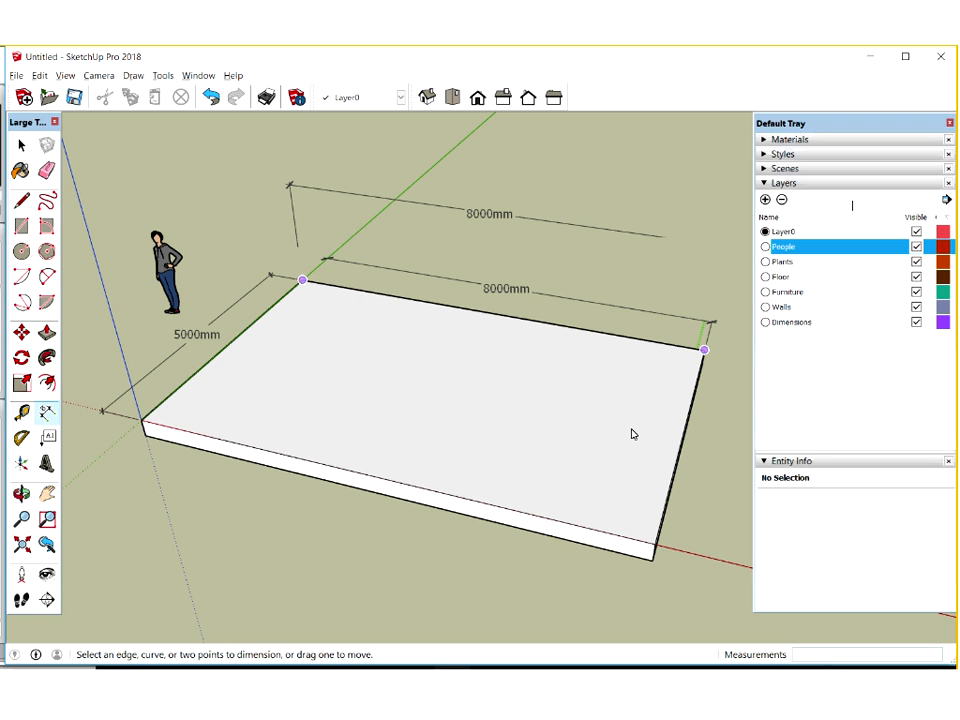
key("Escape")
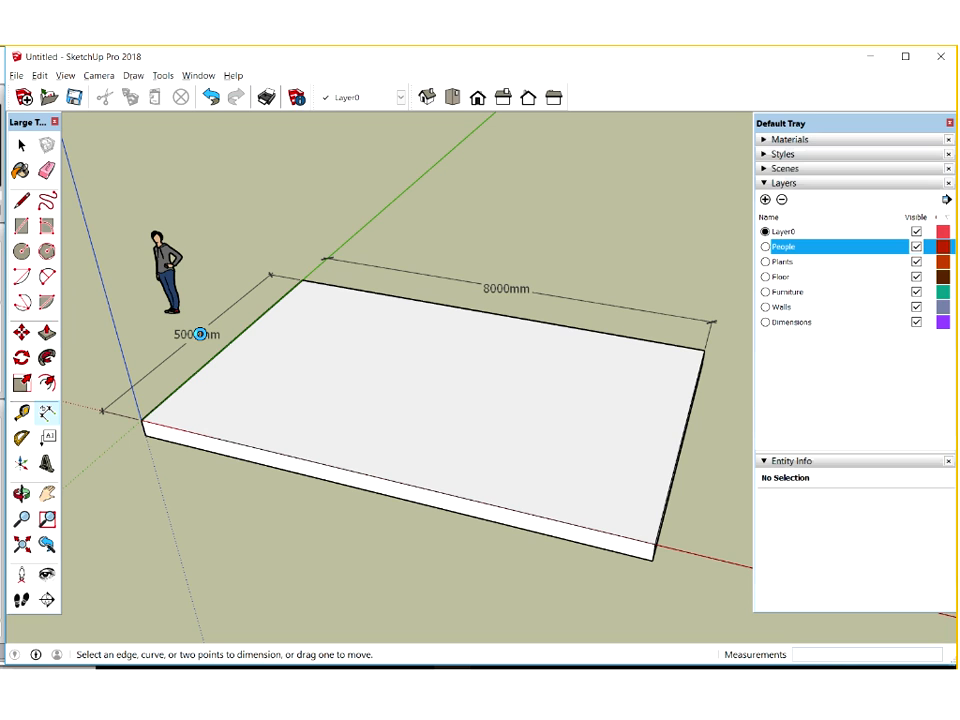
Select both slab dimensions and pick the Dimensions layer for them.
key("space")
left_click(506, 291)
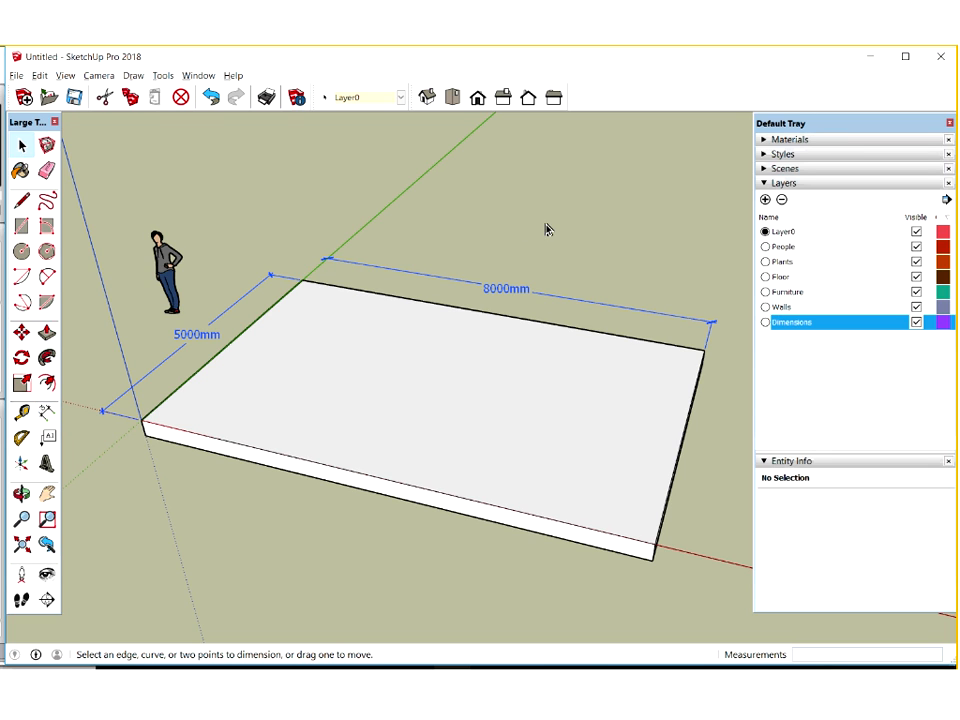
left_click(400, 361)
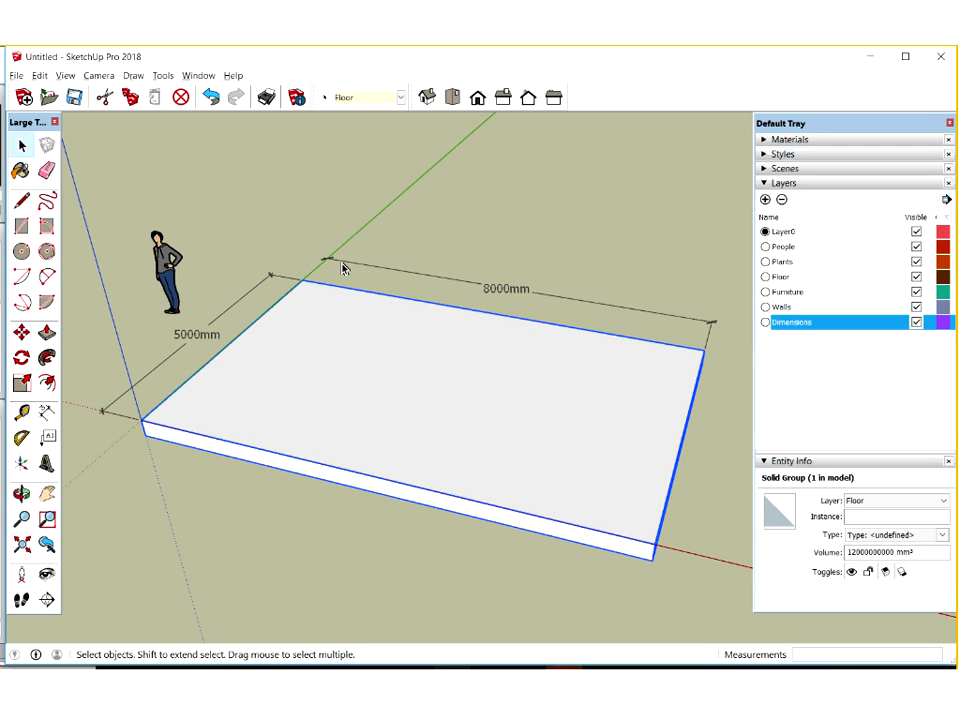
Place a Tape Measure guide line 200 mm inside the slab's short edge along the green axis.
key("b")
left_click(26, 414)
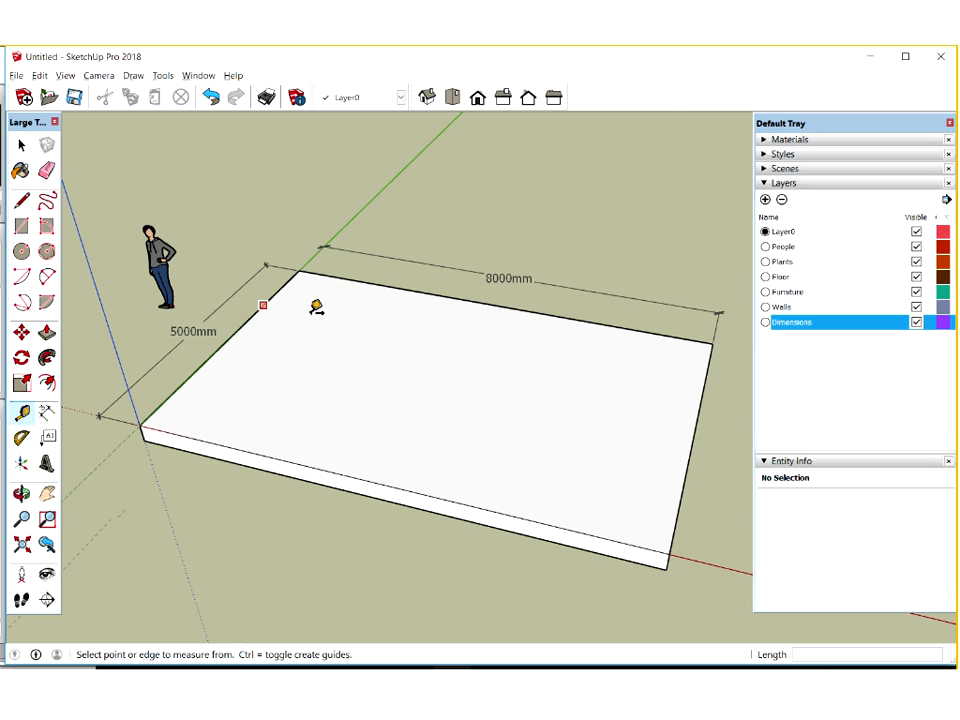
left_click(263, 305)
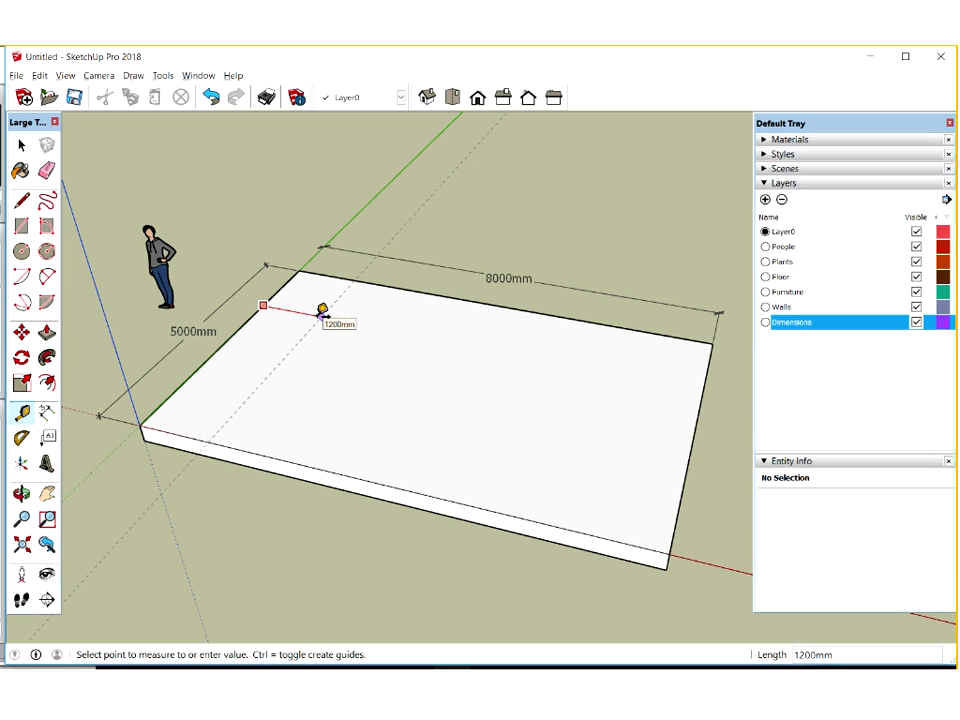
type("200")
key("Return")
middle_click_drag(310, 369, 318, 396)
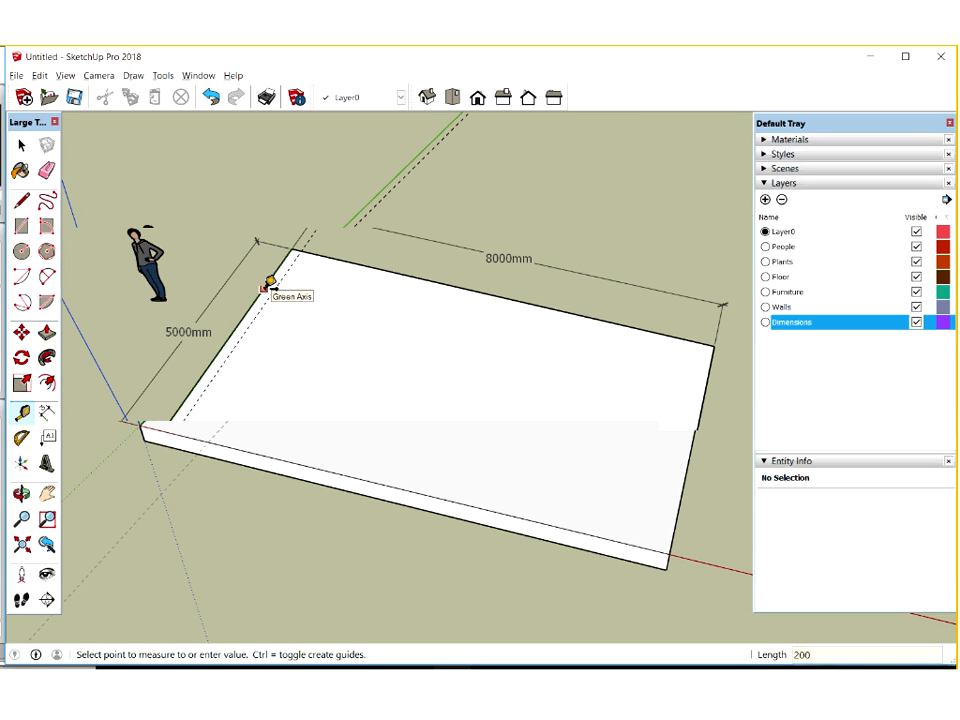
key("Escape")
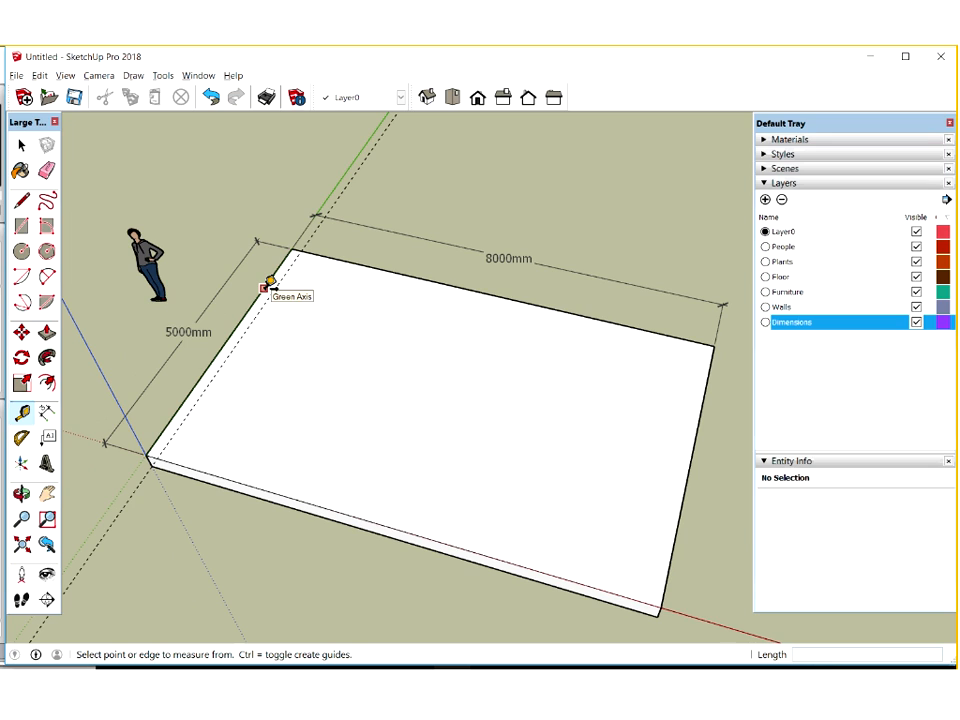
Place a second guide line 200 mm inside the slab's long back edge.
left_click(350, 264)
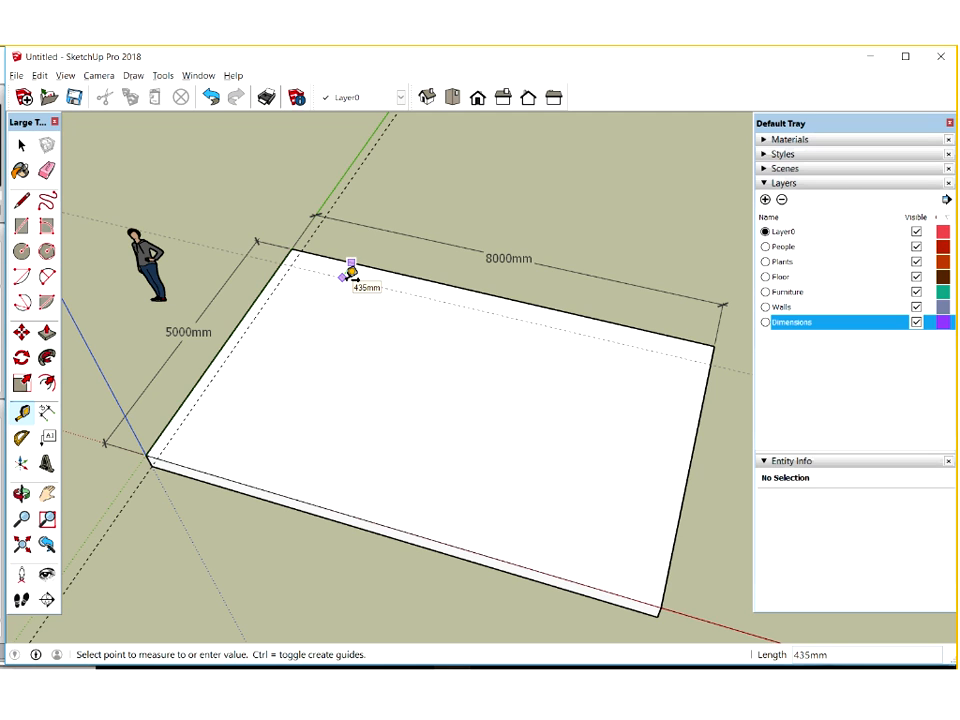
type("200")
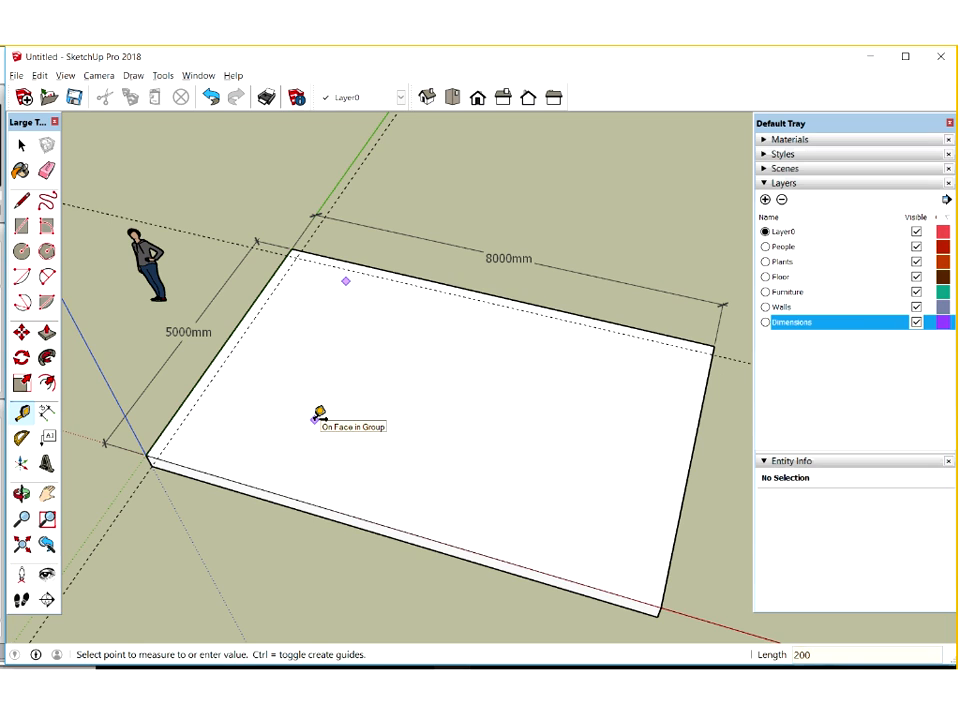
key("Return")
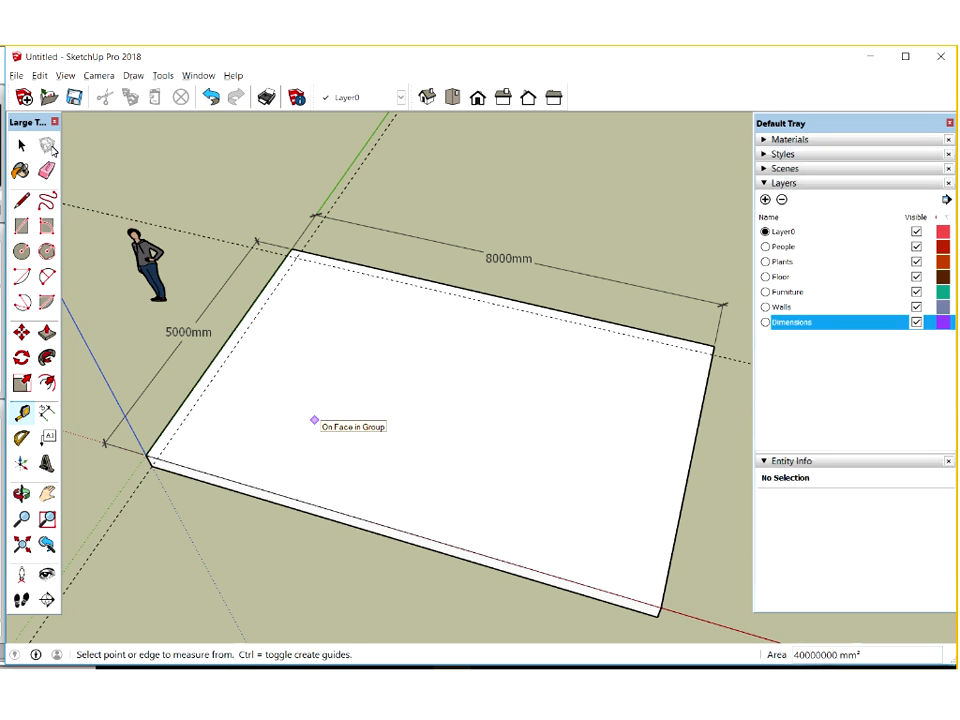
Check the floor slab's group and layer in its entity info and clear the selection.
key("space")
left_click(322, 357)
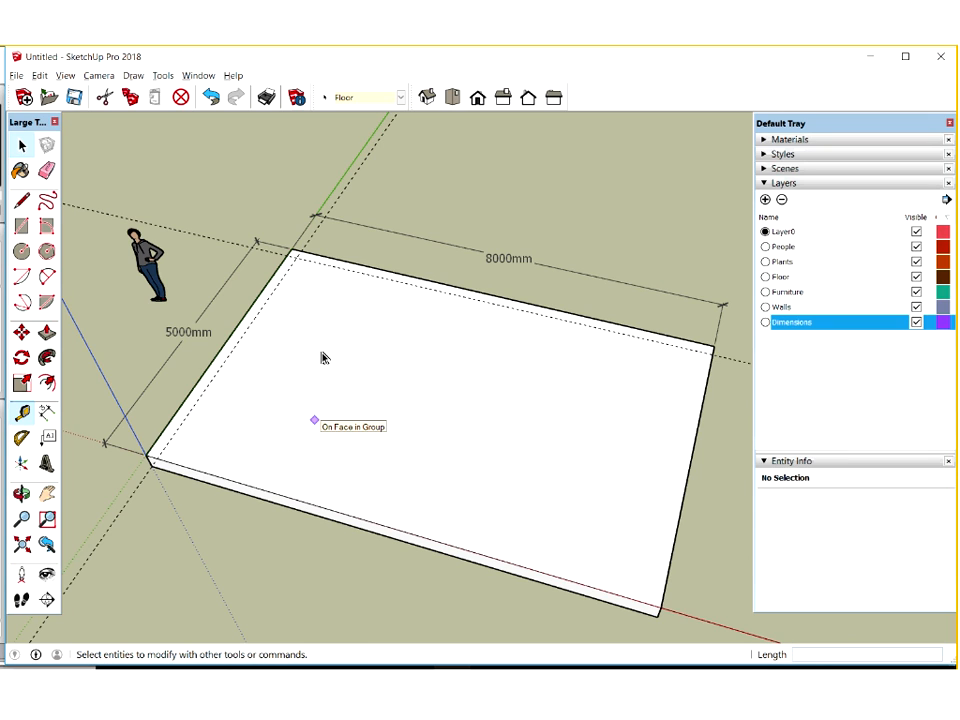
left_click(322, 357)
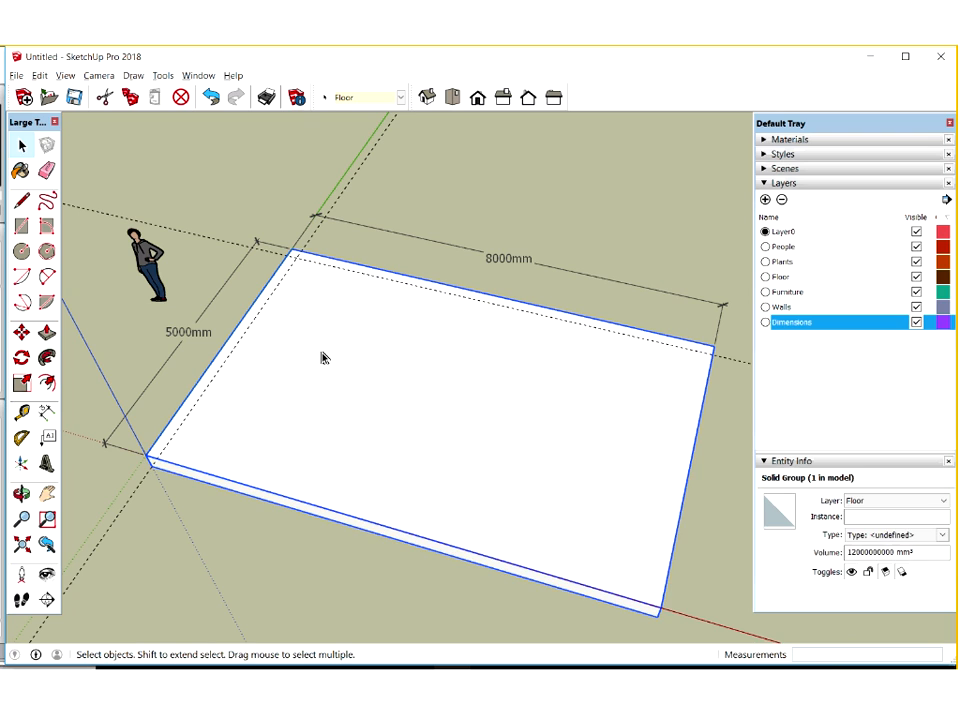
left_click(363, 252)
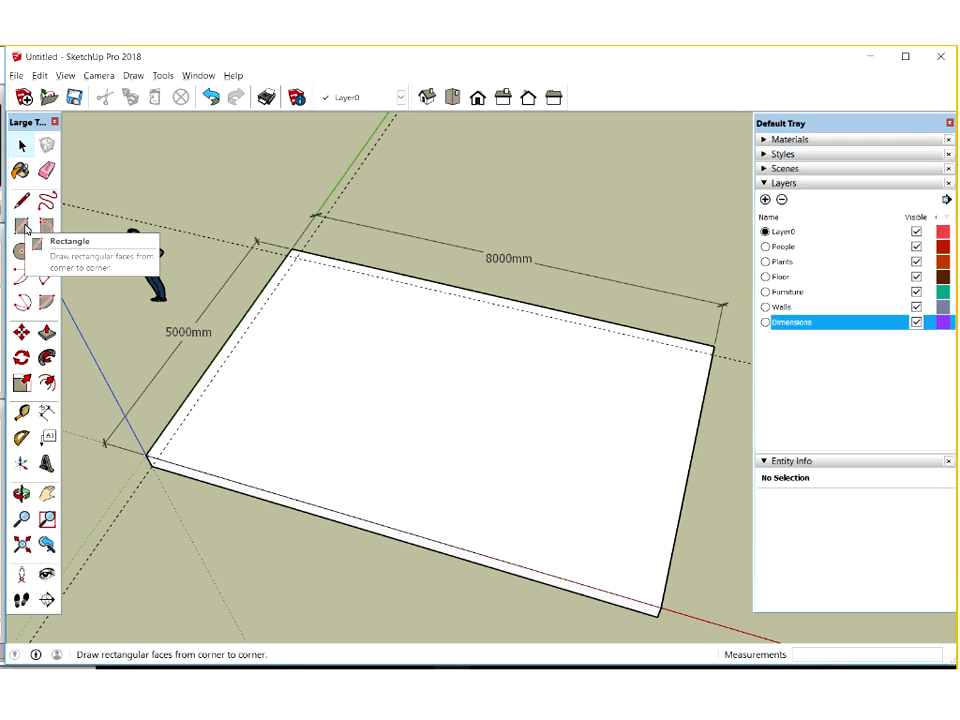
Try to draw 200 mm wide rectangles between the guides and the slab's edges, and undo them.
left_click(25, 229)
left_click(296, 256)
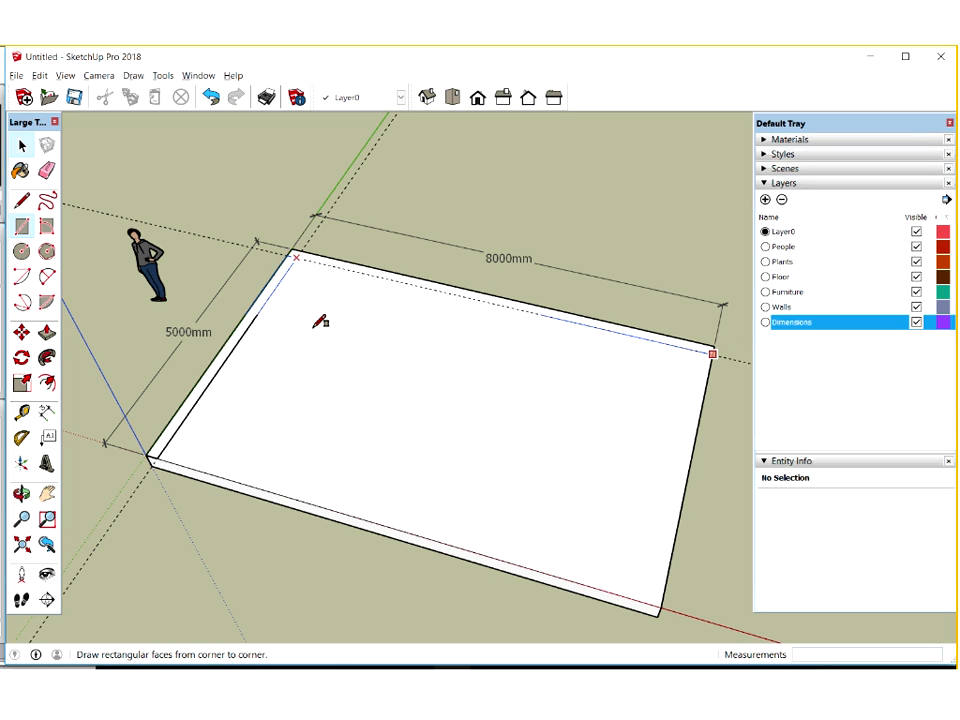
left_click(211, 97)
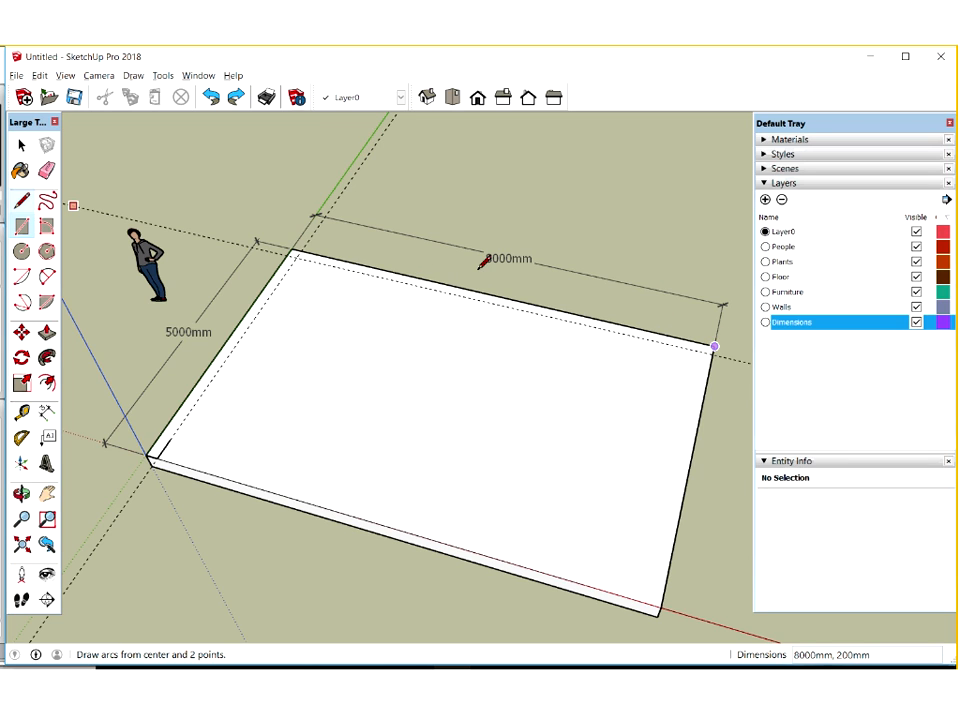
Outline a 200 mm wide L-shaped wall strip along the slab's short and back edges with lines, and select its face.
left_click(714, 346)
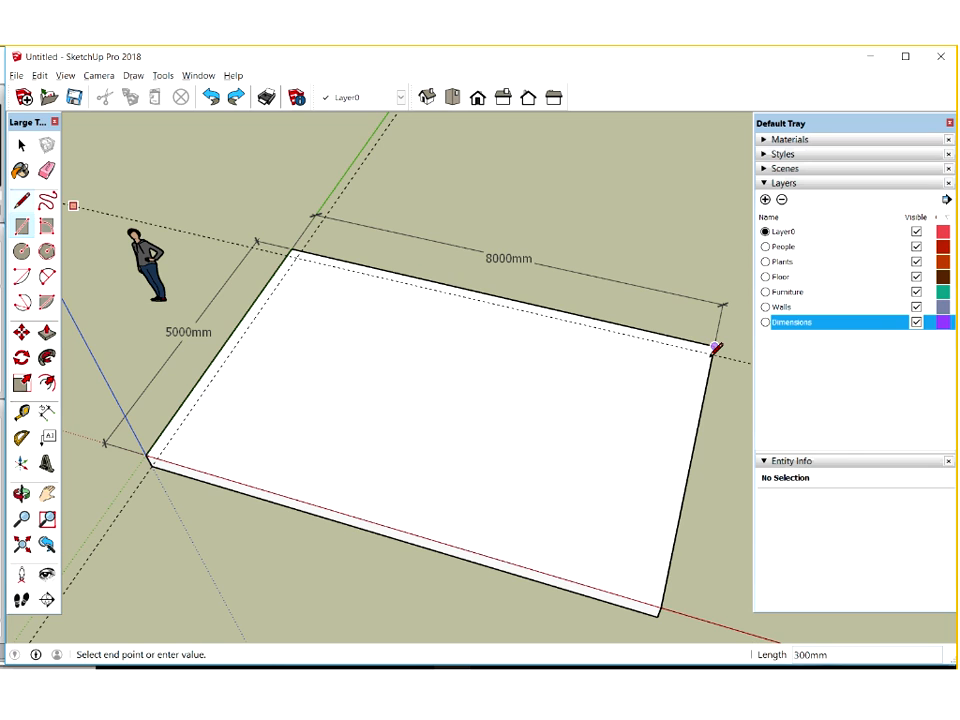
left_click(711, 355)
scroll(716, 347, "up", 1)
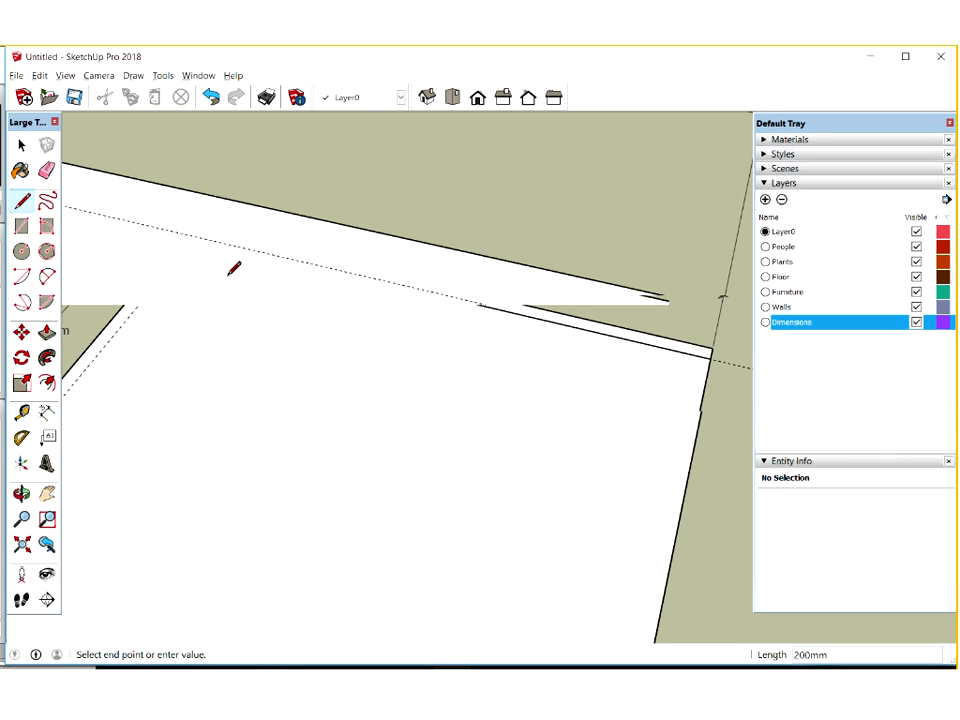
key("Escape")
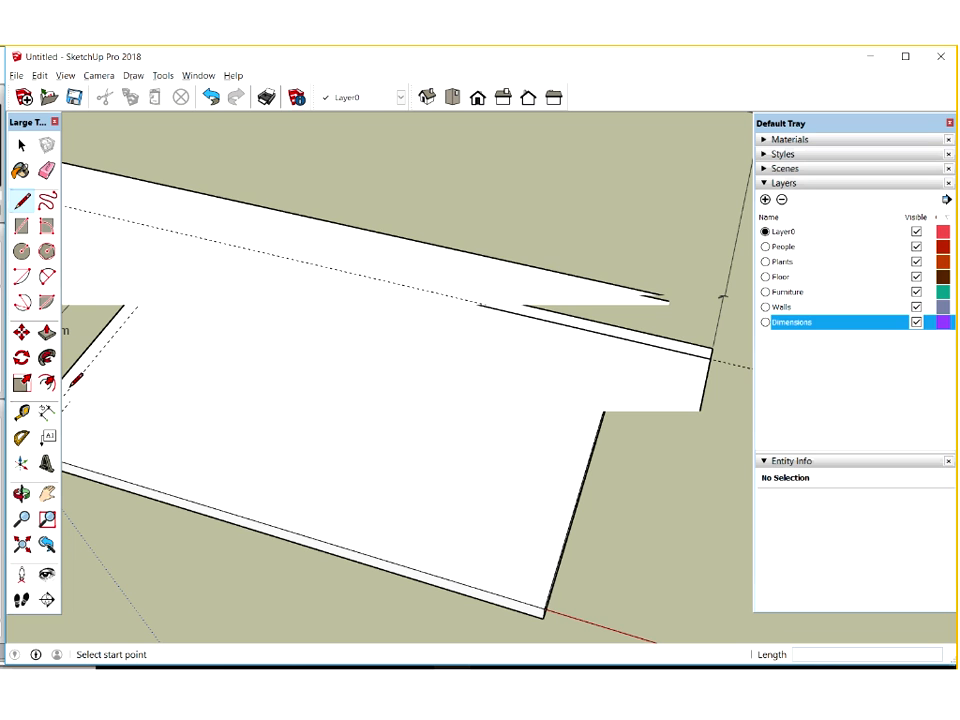
left_click(47, 496)
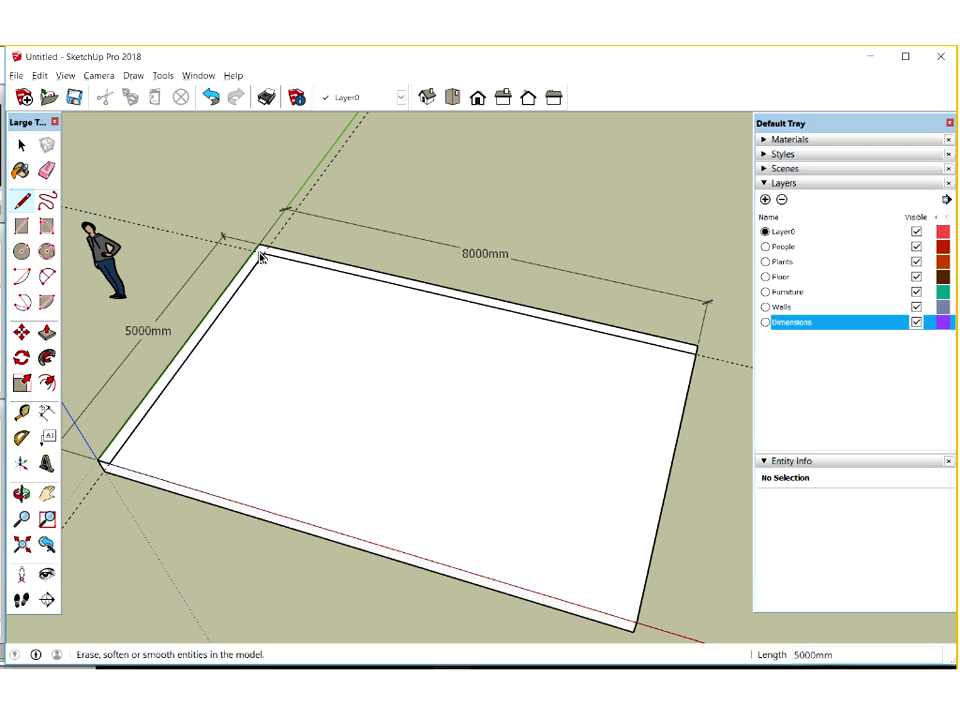
key("space")
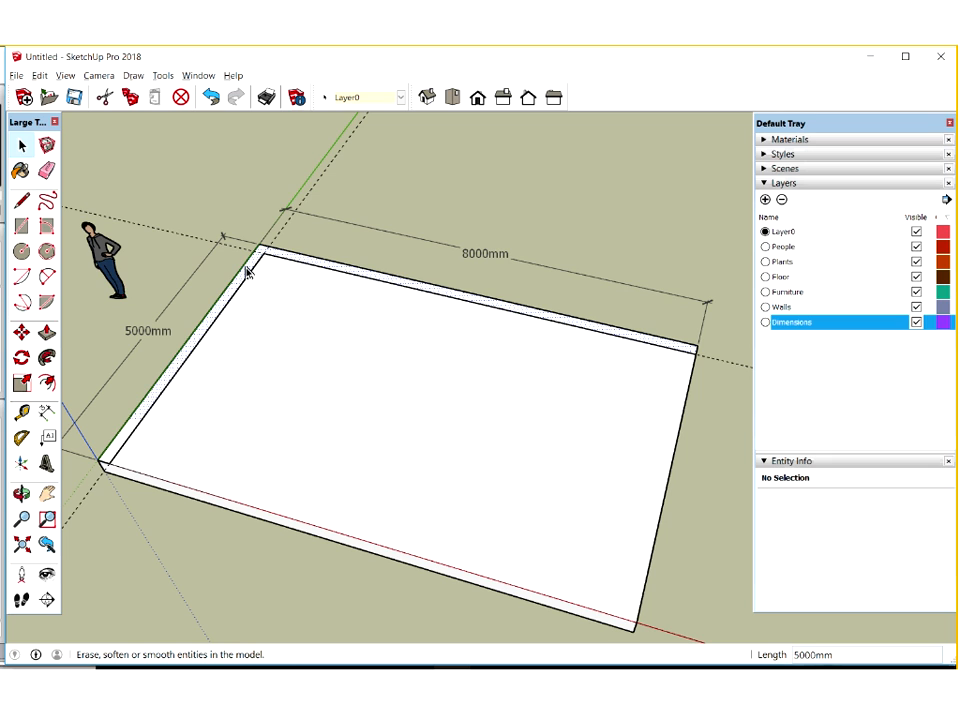
left_click(145, 366)
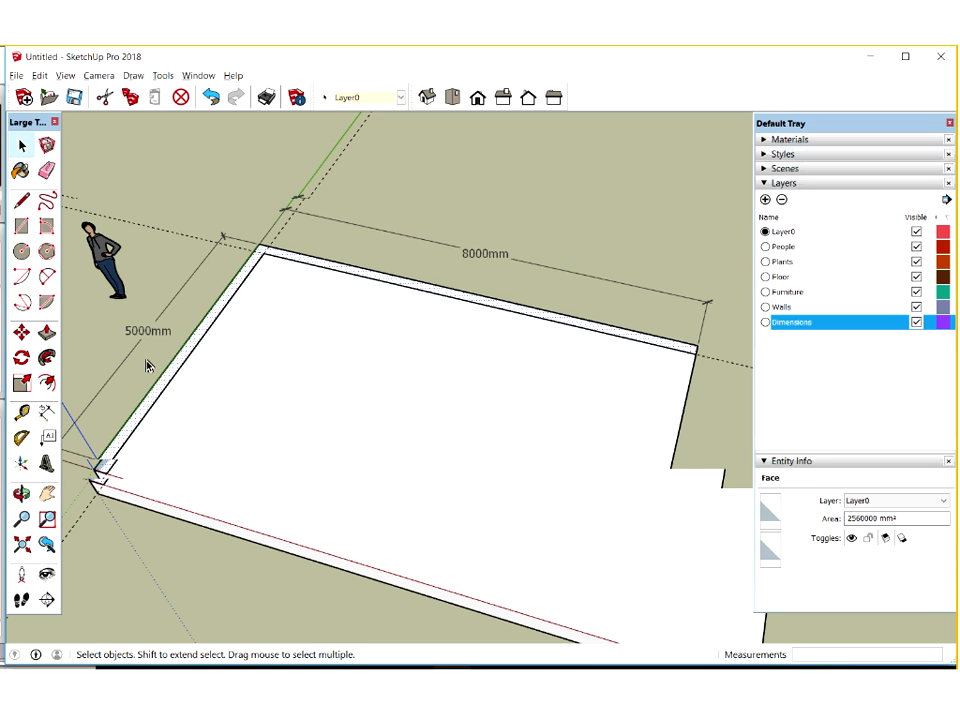
Push/pull the L-shaped wall strip up 2700 mm to raise the walls.
scroll(146, 366, "up", 1)
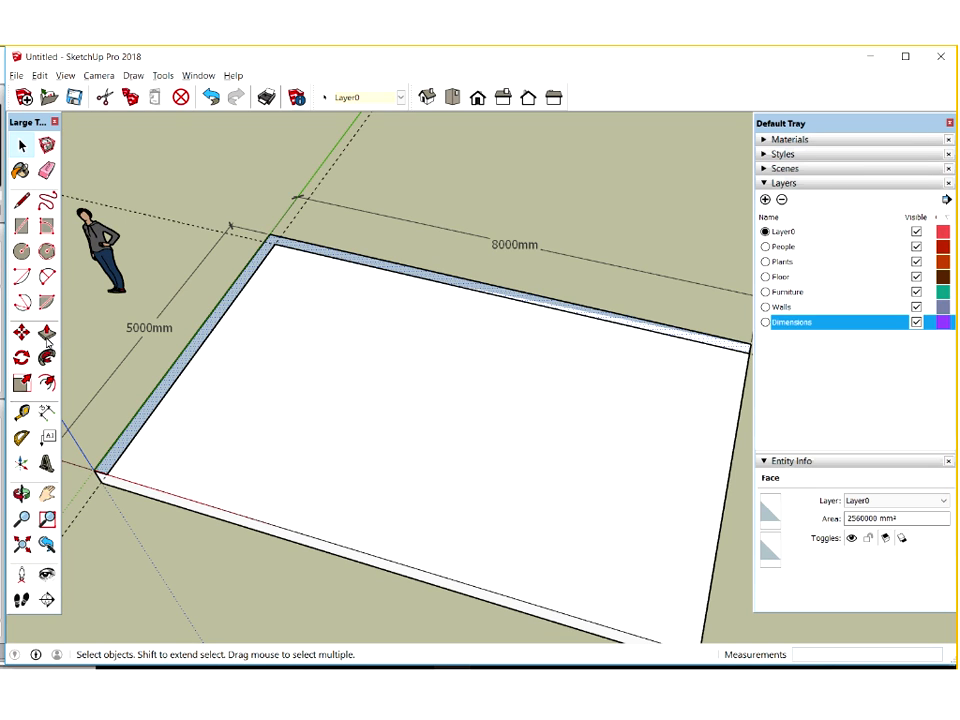
left_click(46, 334)
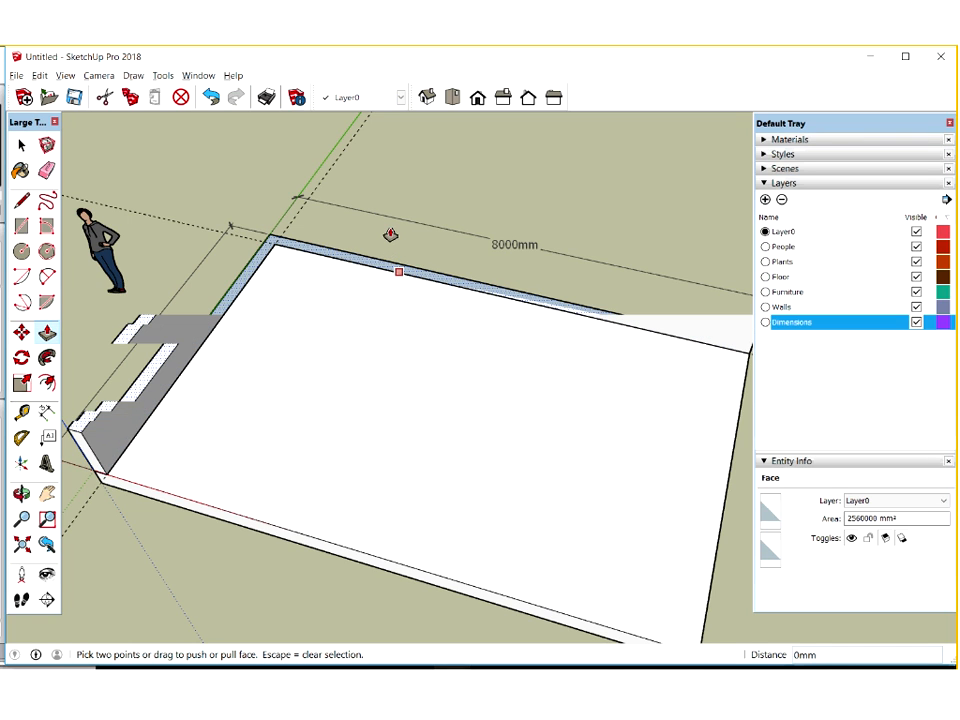
left_click(390, 234)
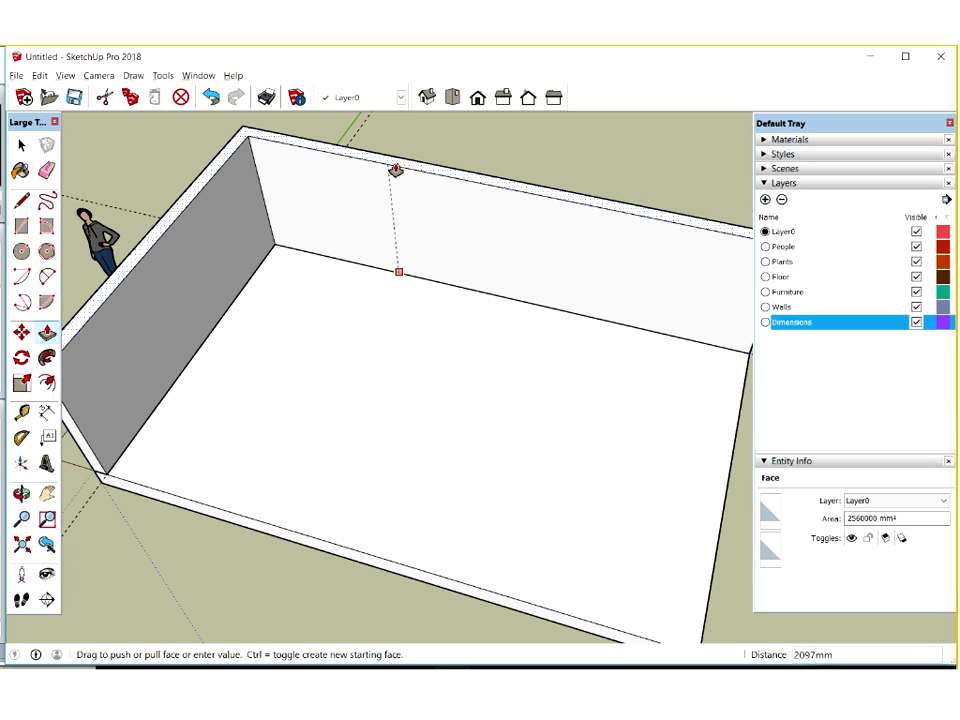
type("27")
key("Return")
scroll(471, 325, "down", 3)
middle_click_drag(458, 331, 460, 268)
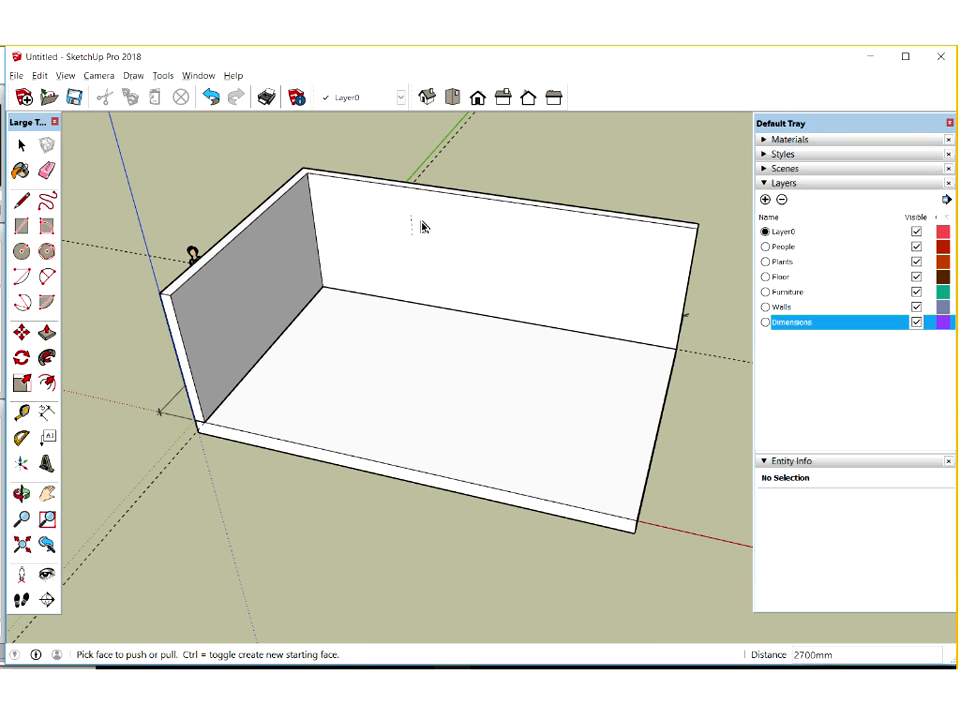
key("space")
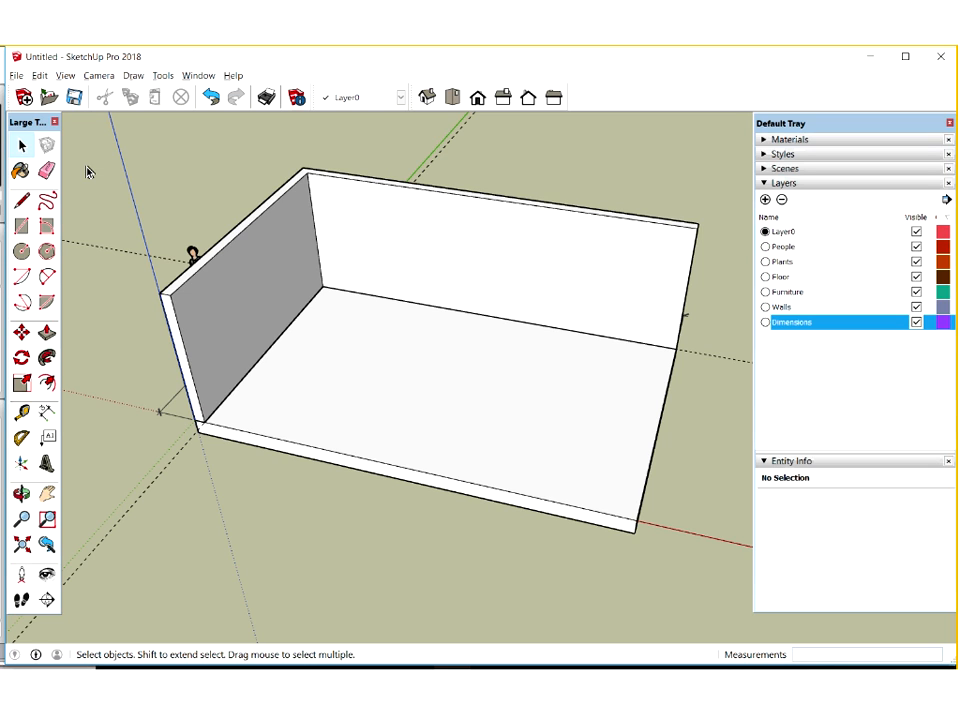
Try to draw a rectangle on the floor against the short wall and pull it up about 1153 mm into a box.
left_click(21, 228)
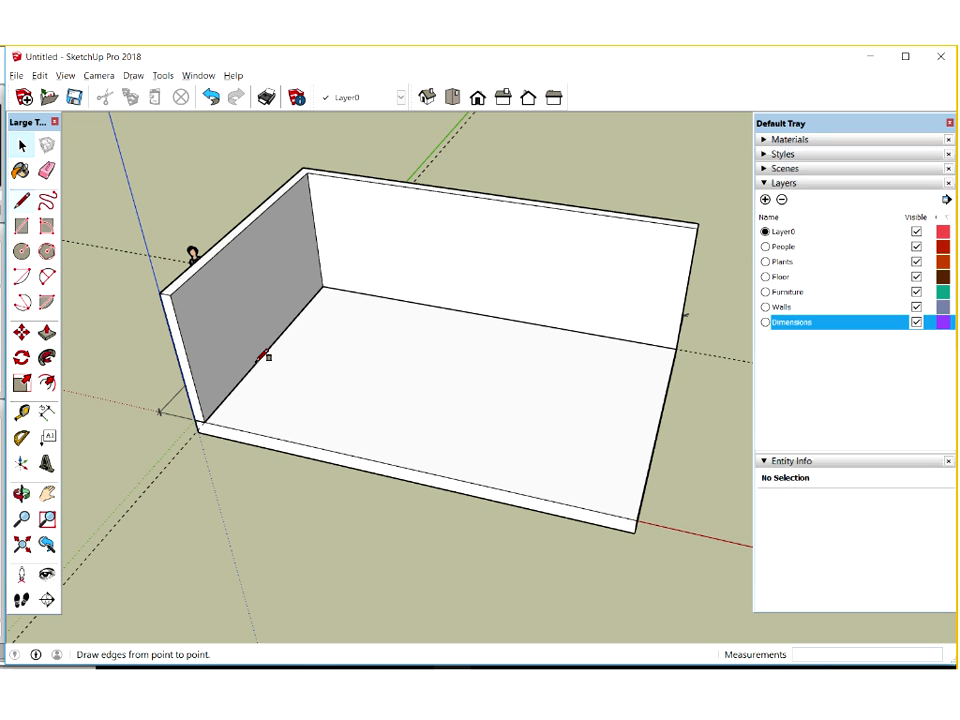
key("r")
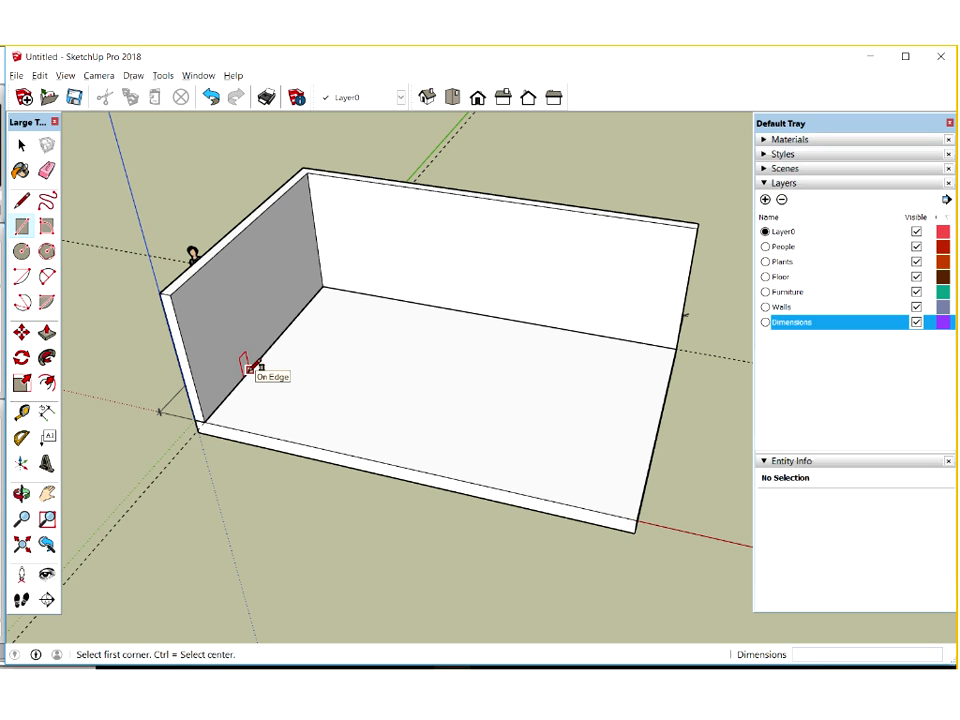
left_click(249, 370)
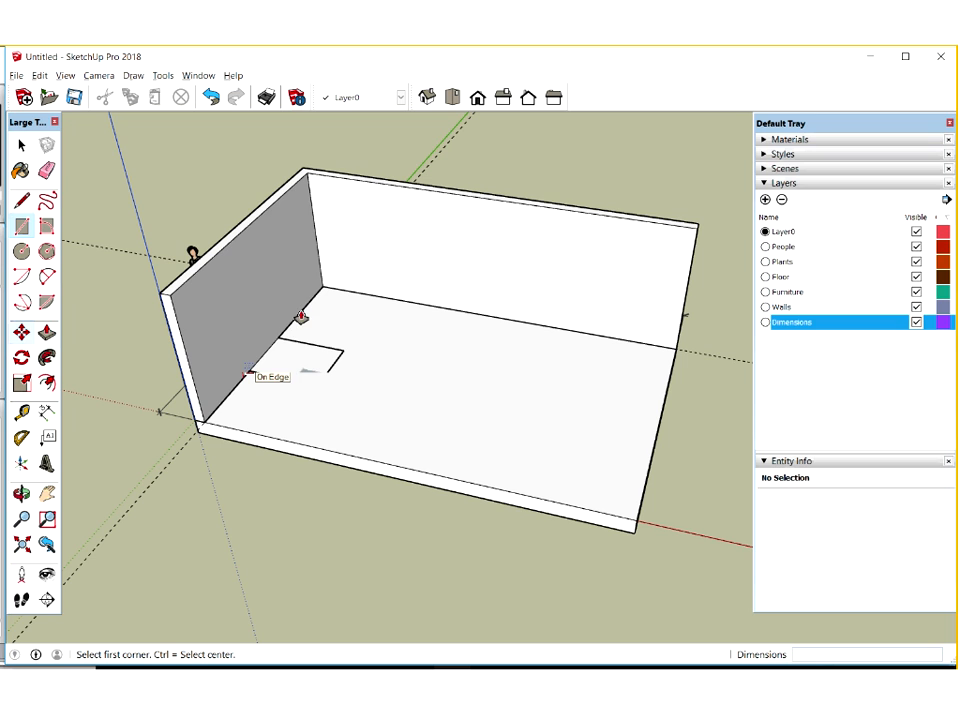
scroll(250, 350, "up", 4)
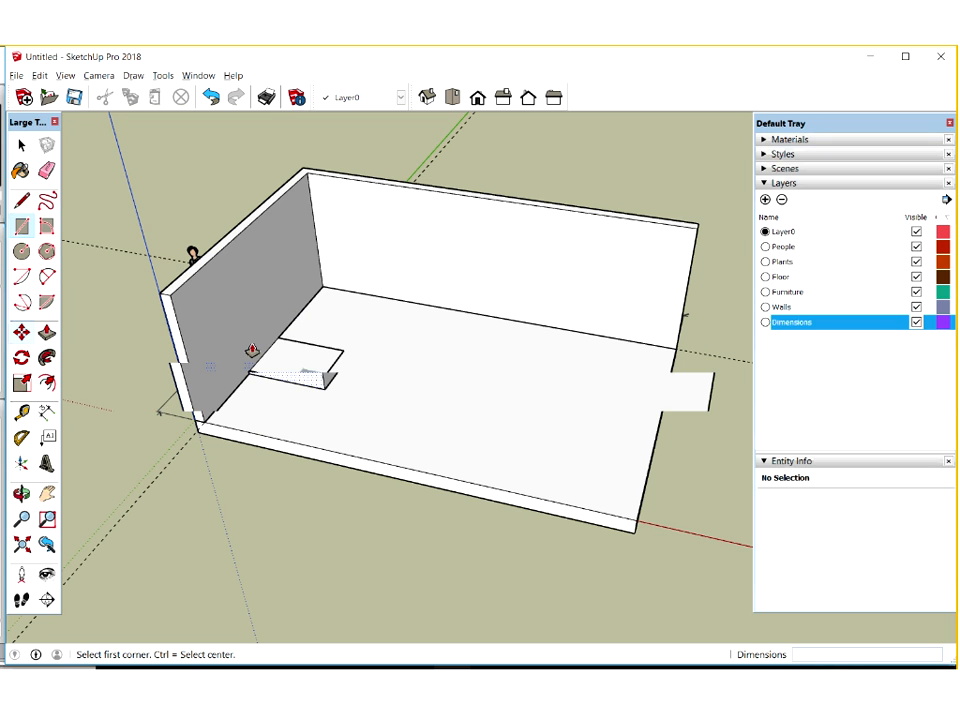
key("p")
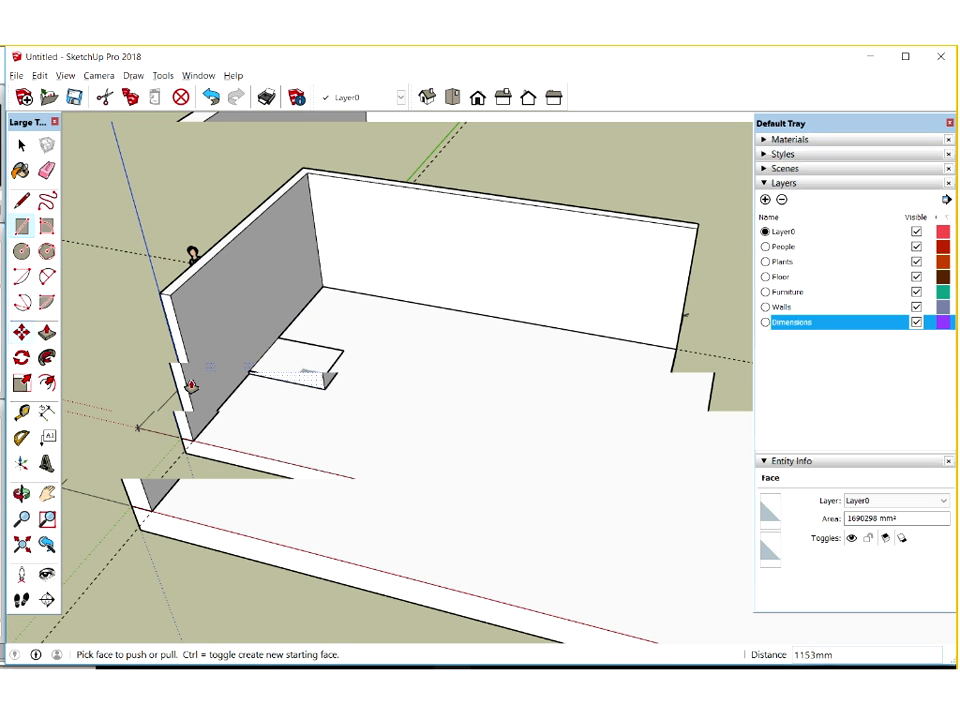
scroll(94, 418, "up", 3)
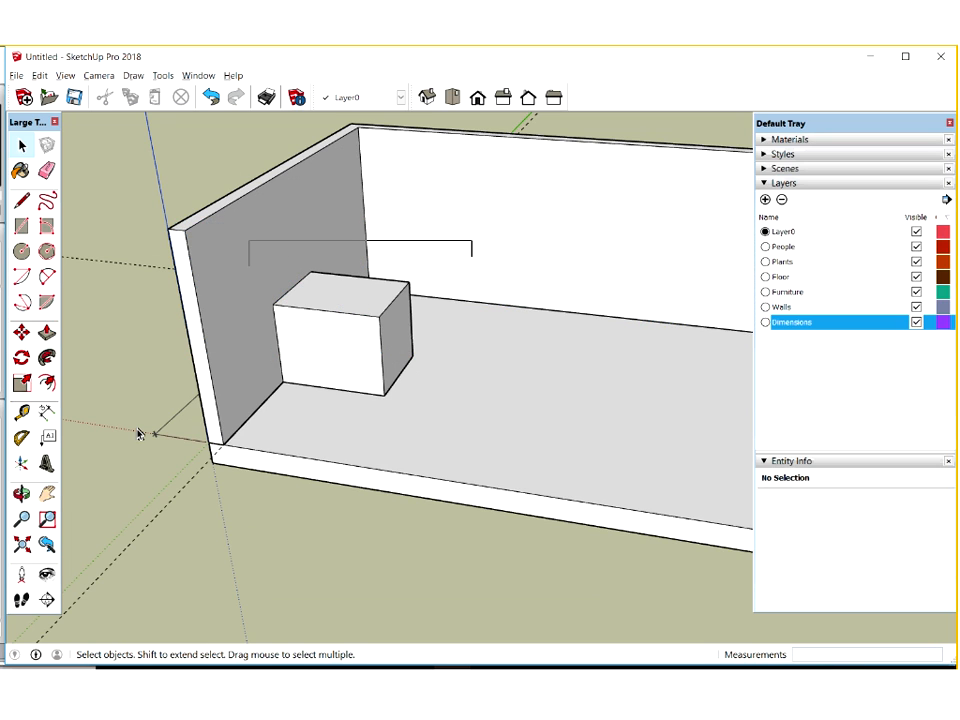
left_click(282, 379)
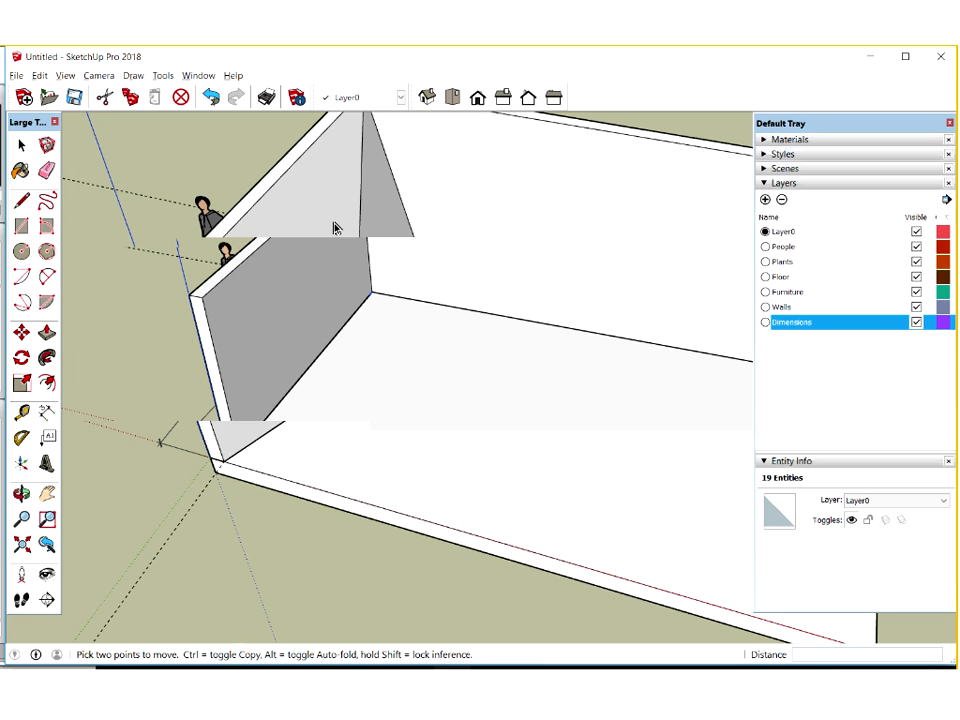
Select all the connected wall geometry and make it a group.
key("space")
left_click(332, 182)
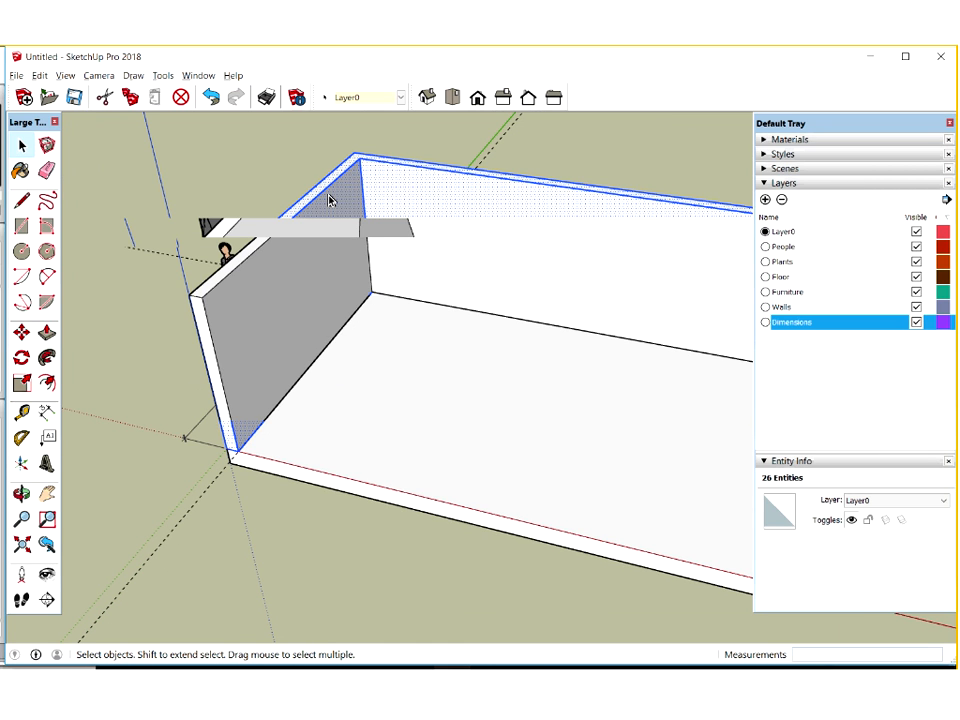
right_click(380, 323)
left_click(386, 321)
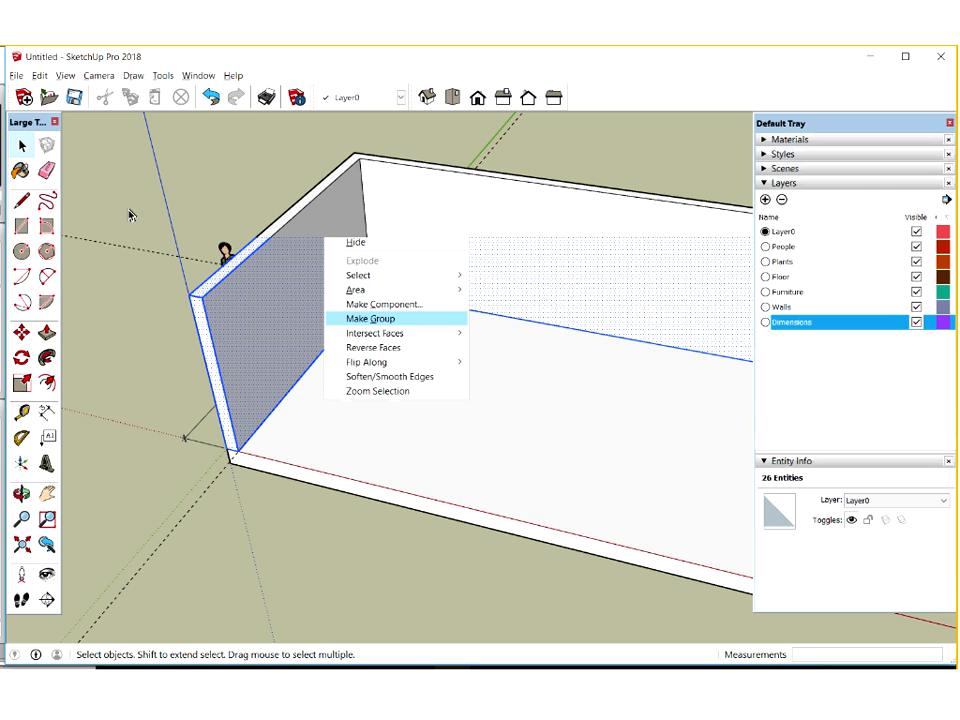
Open the wall group, try push/pull on its faces, and leave the group with those changes undone.
scroll(131, 211, "down", 2)
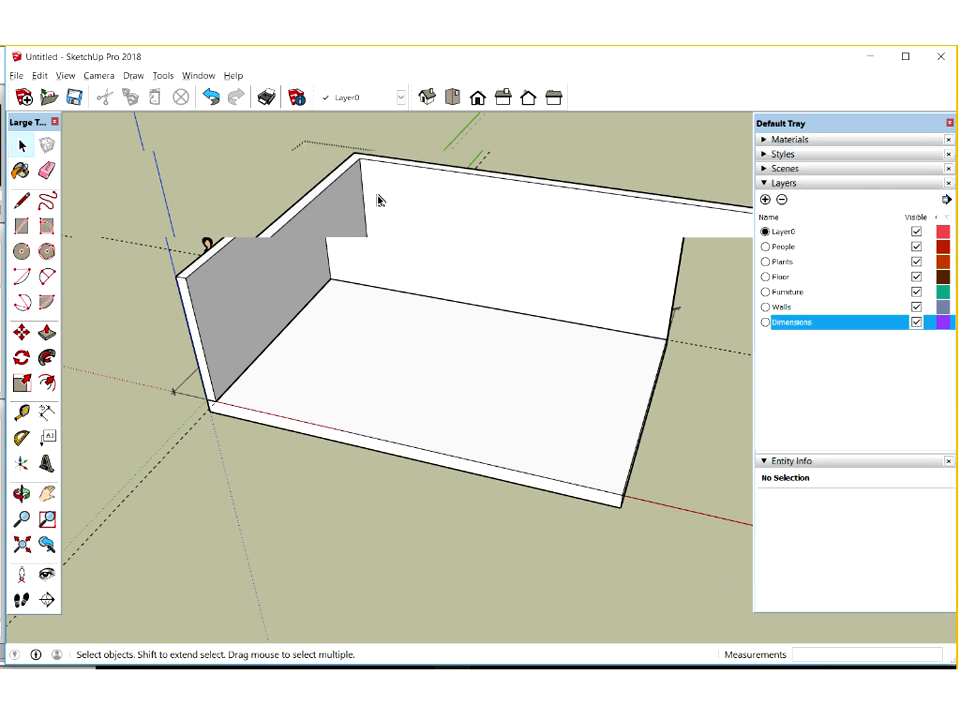
double_click(378, 200)
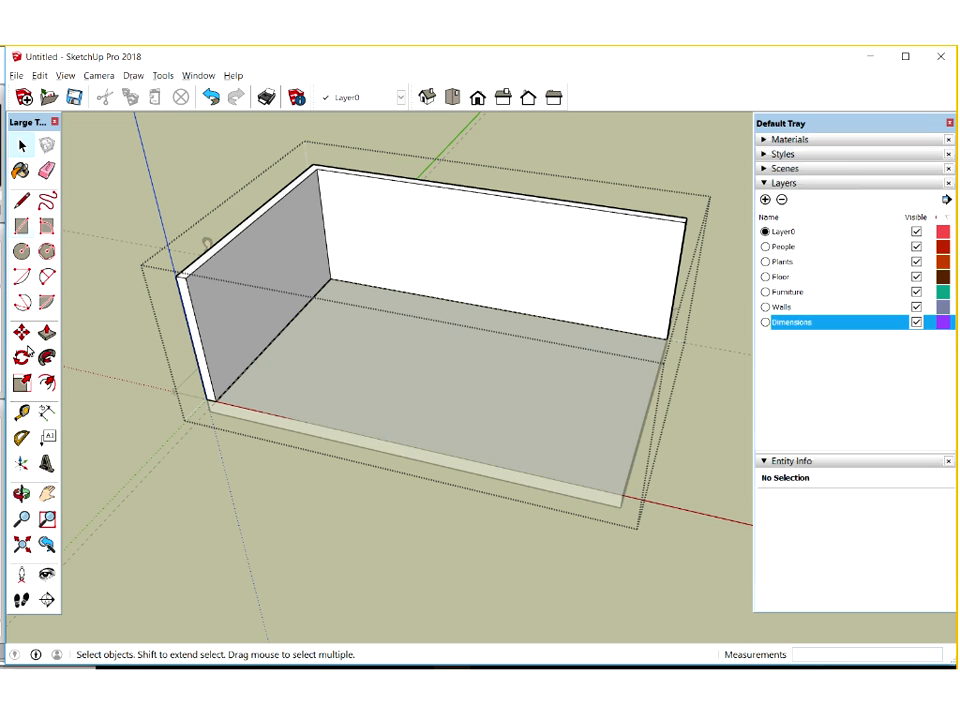
left_click(298, 278)
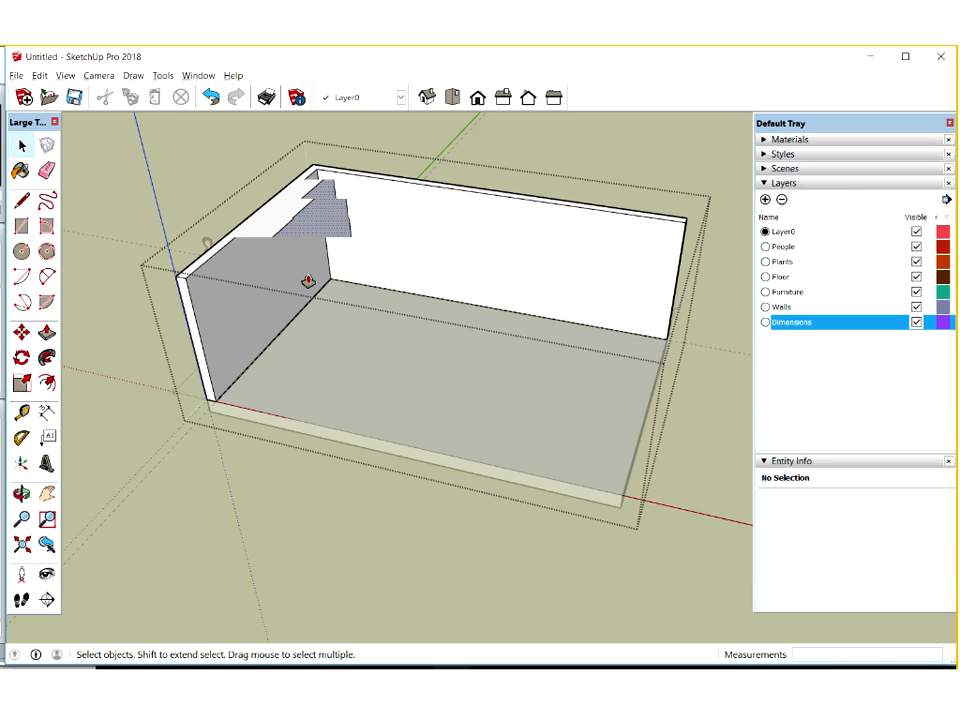
double_click(430, 277)
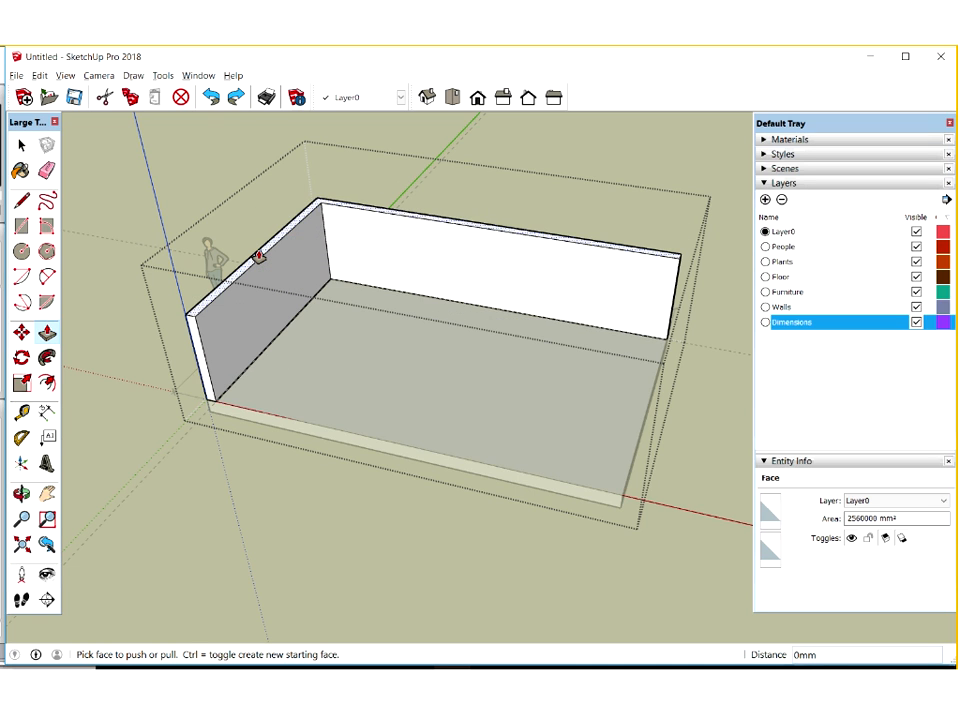
left_click(222, 170)
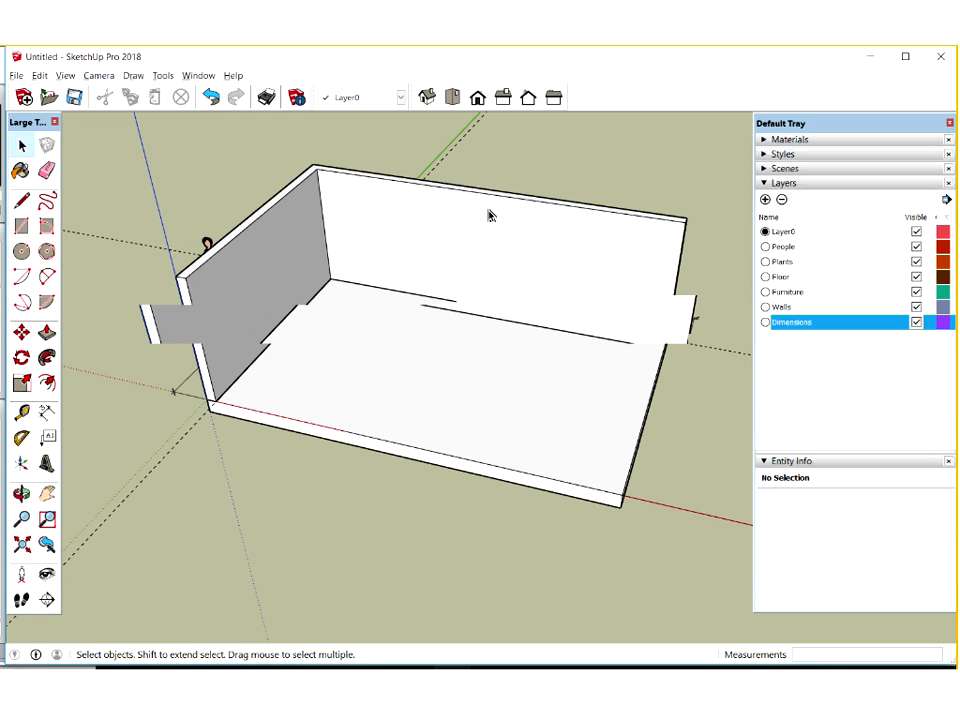
Paint the floor slab's top and visible side faces inside its group with Polished Concrete New from Asphalt and Concrete.
scroll(490, 215, "up", 1)
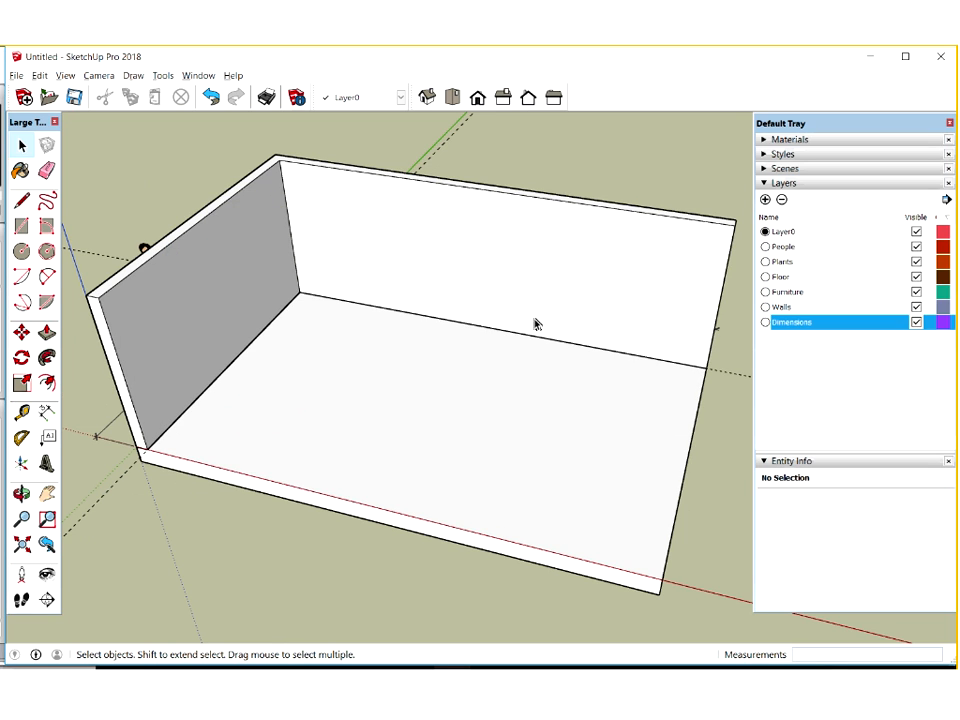
double_click(436, 382)
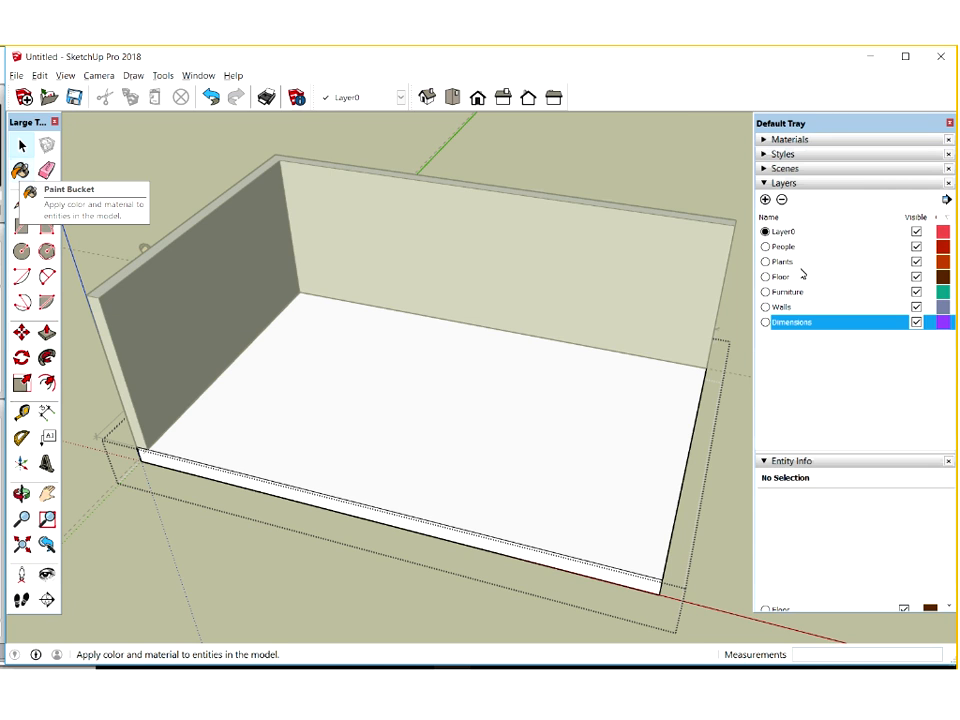
left_click(919, 233)
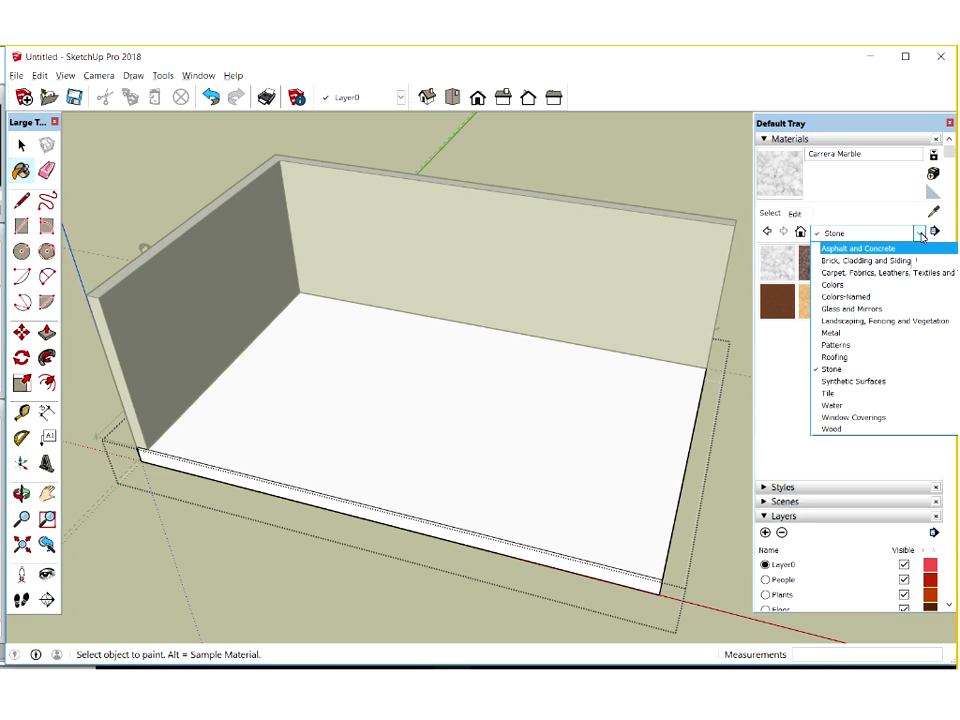
left_click(905, 370)
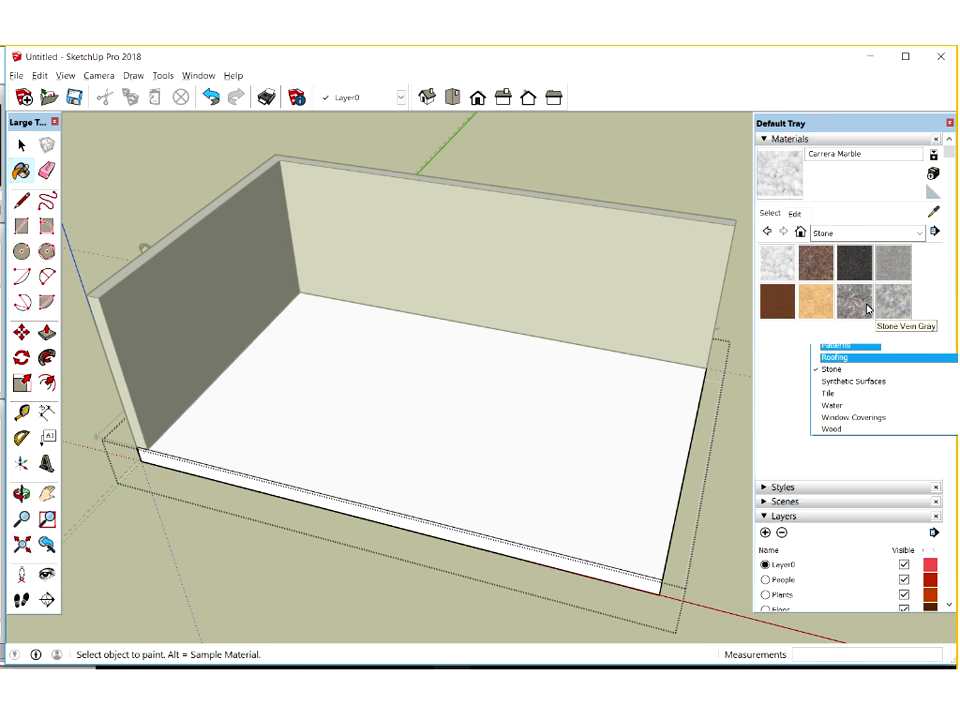
left_click(917, 236)
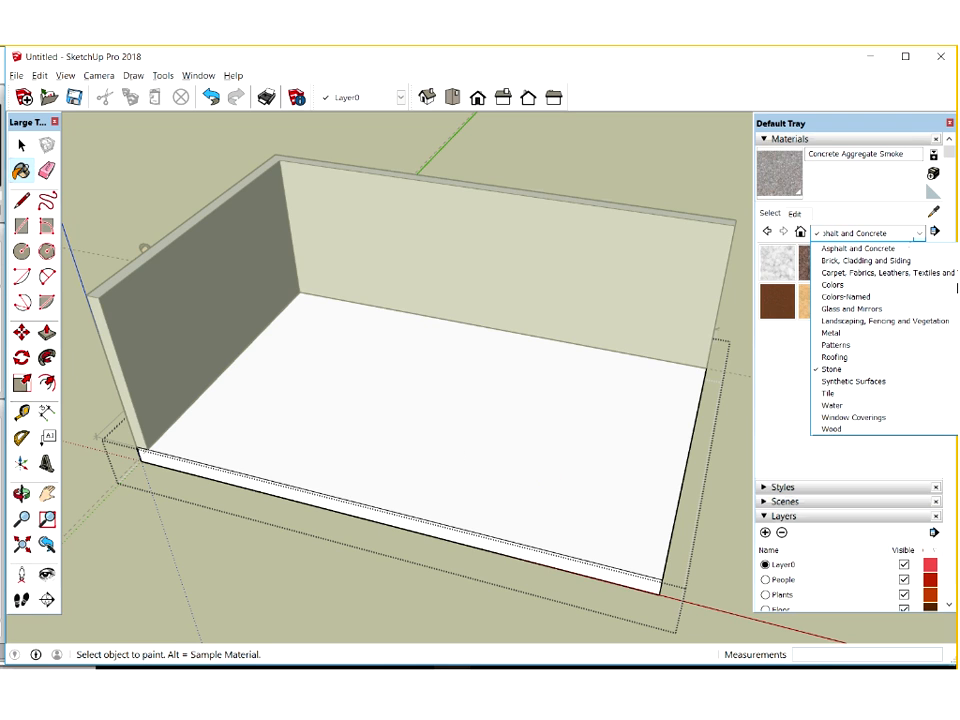
left_click(580, 418)
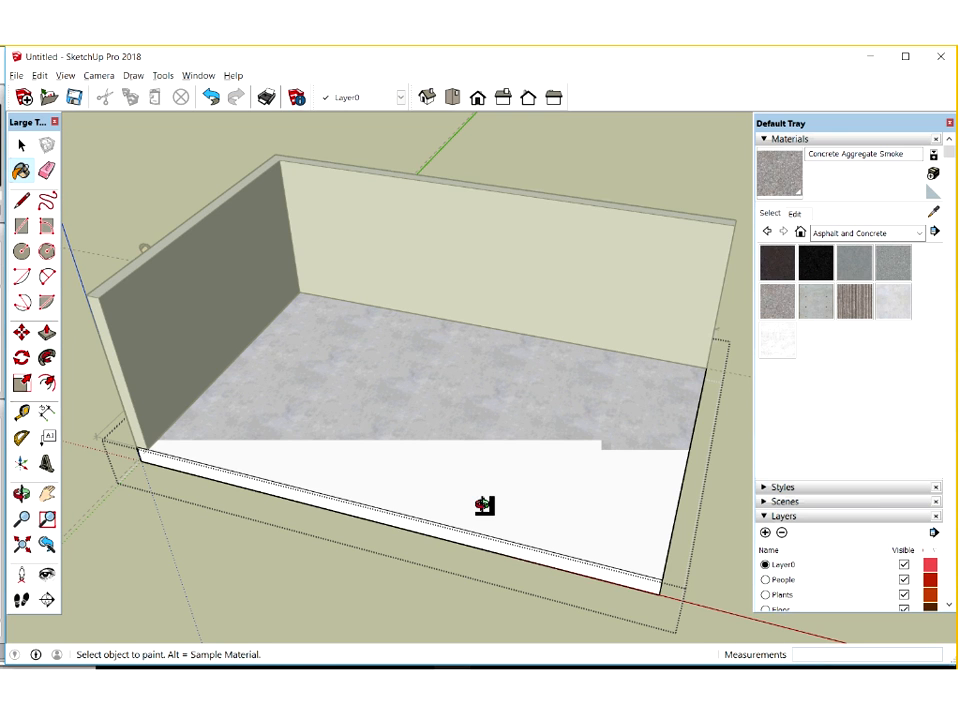
left_click(396, 469)
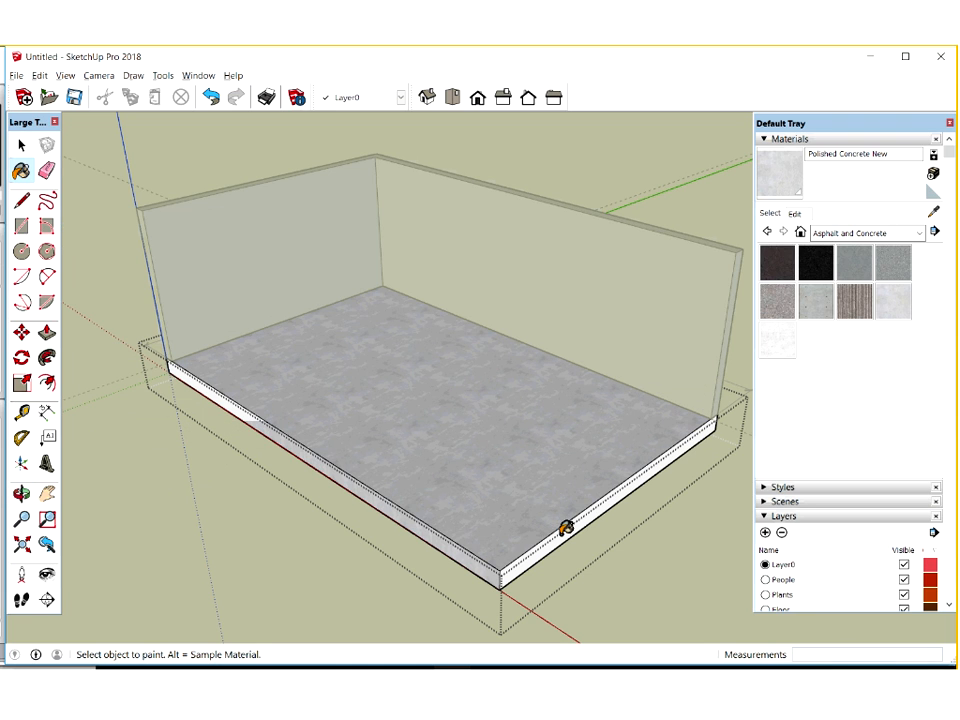
left_click(380, 445)
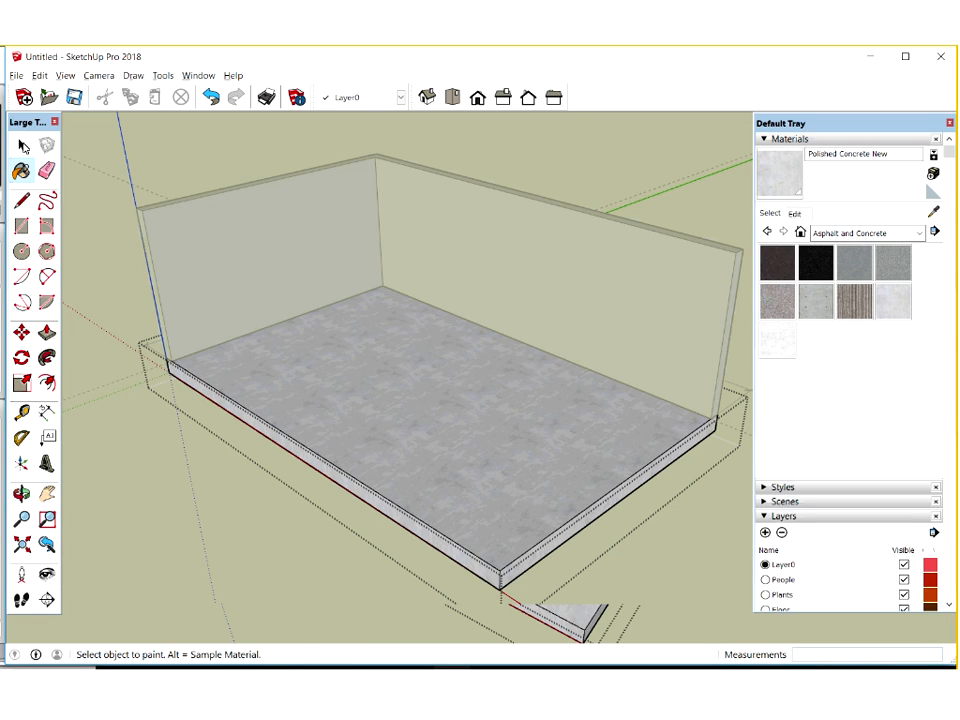
left_click(22, 146)
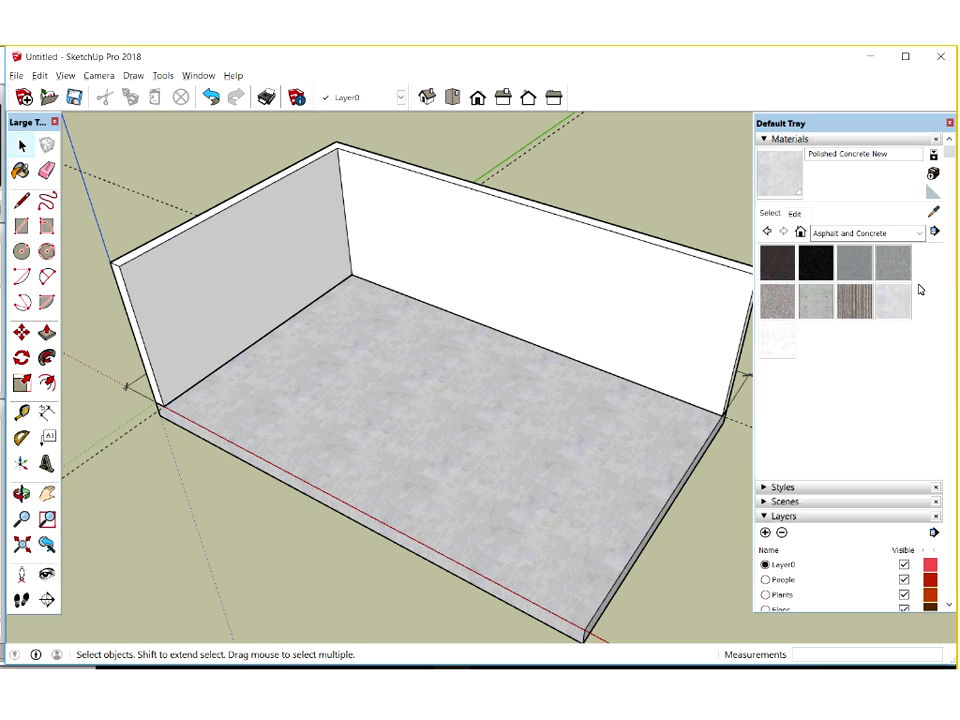
Try painting the whole wall group with Brick Antique 01 from Brick, Cladding and Siding, and undo the paint.
left_click(921, 233)
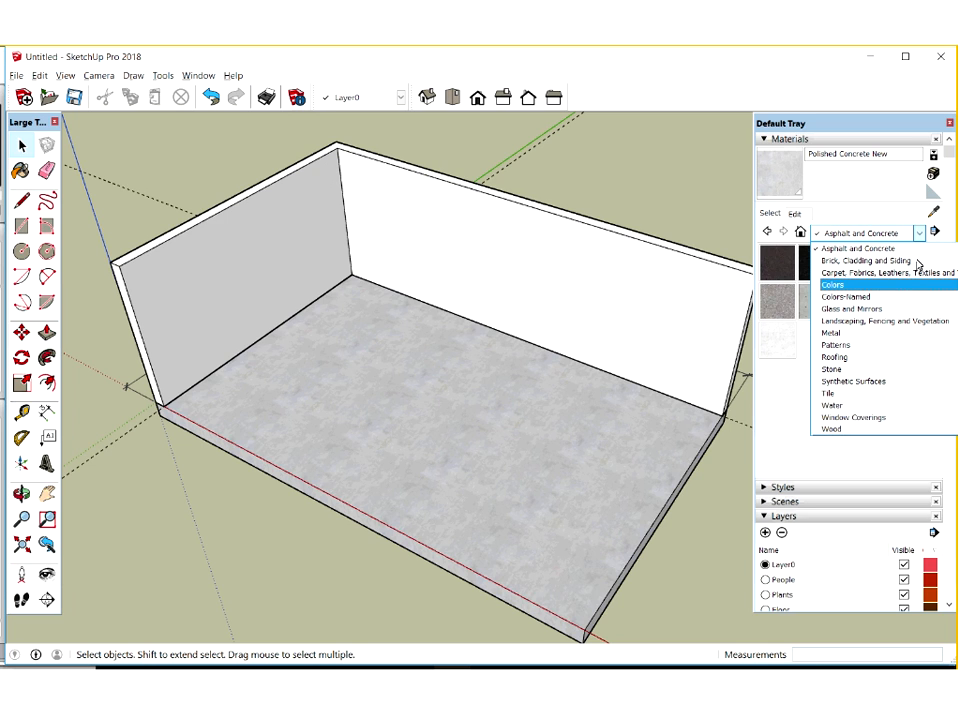
left_click(821, 260)
left_click(436, 240)
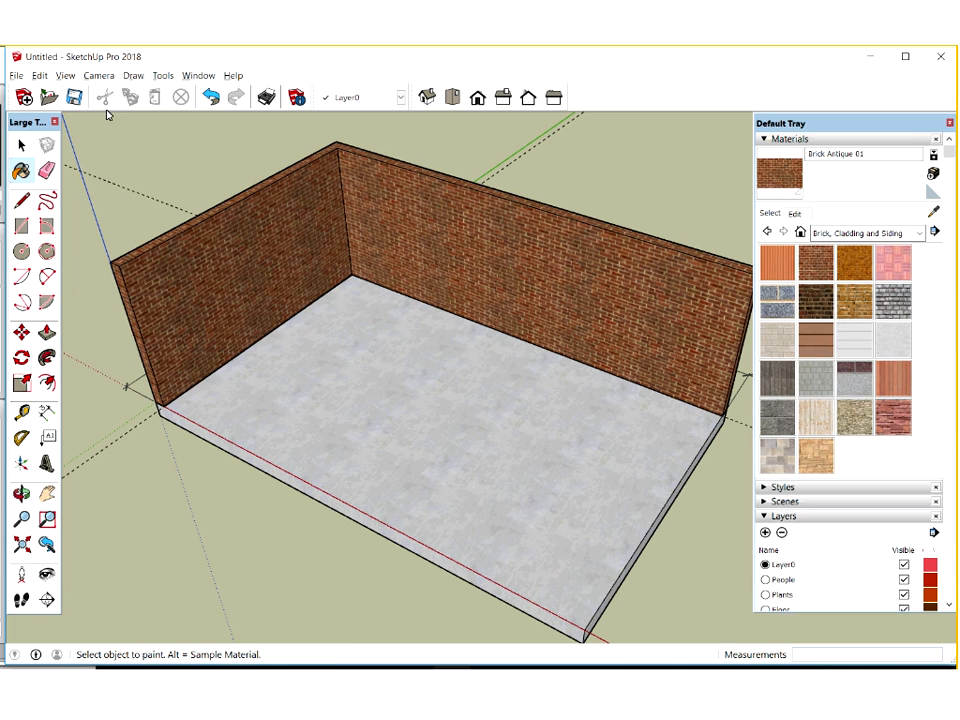
left_click(211, 98)
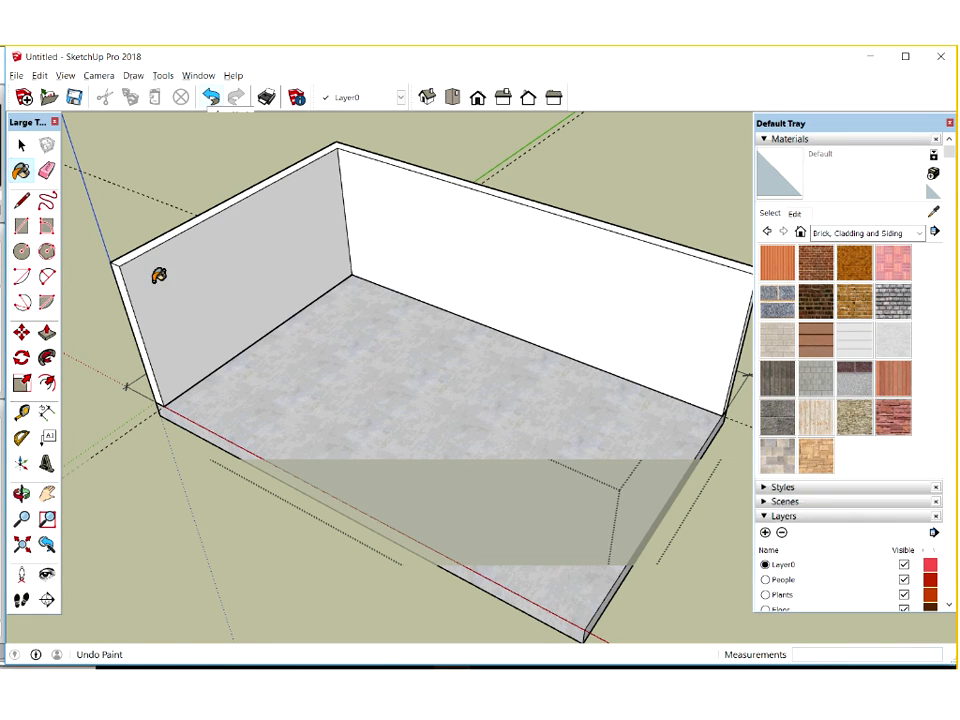
Paint the short wall's inner face inside the wall group with Brick Antique 01 and adjust the texture's position with its pins.
left_click(124, 305)
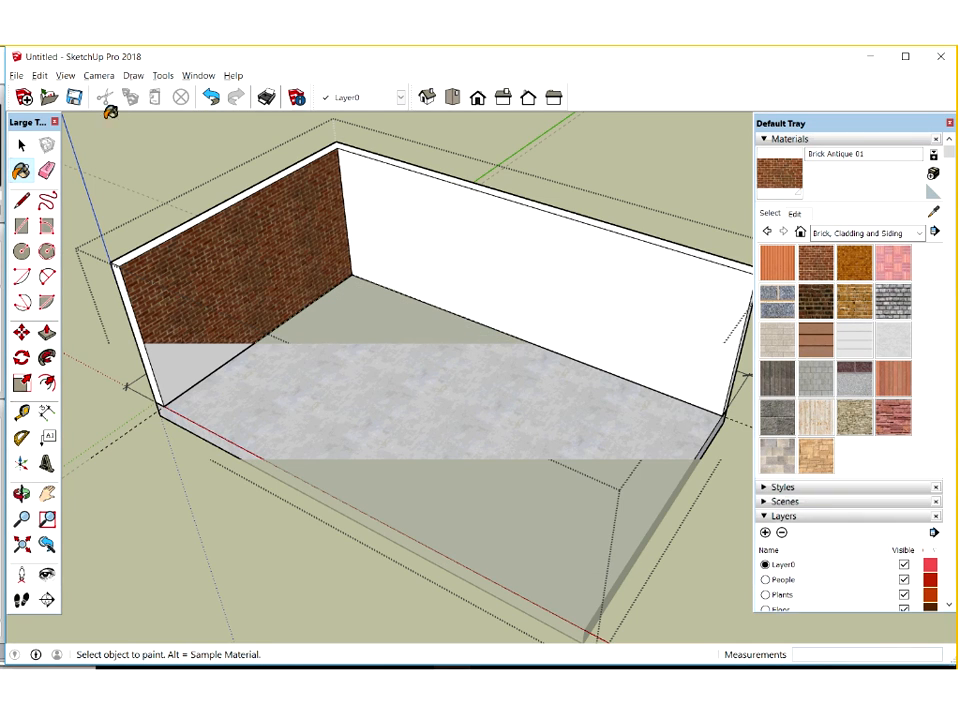
key("space")
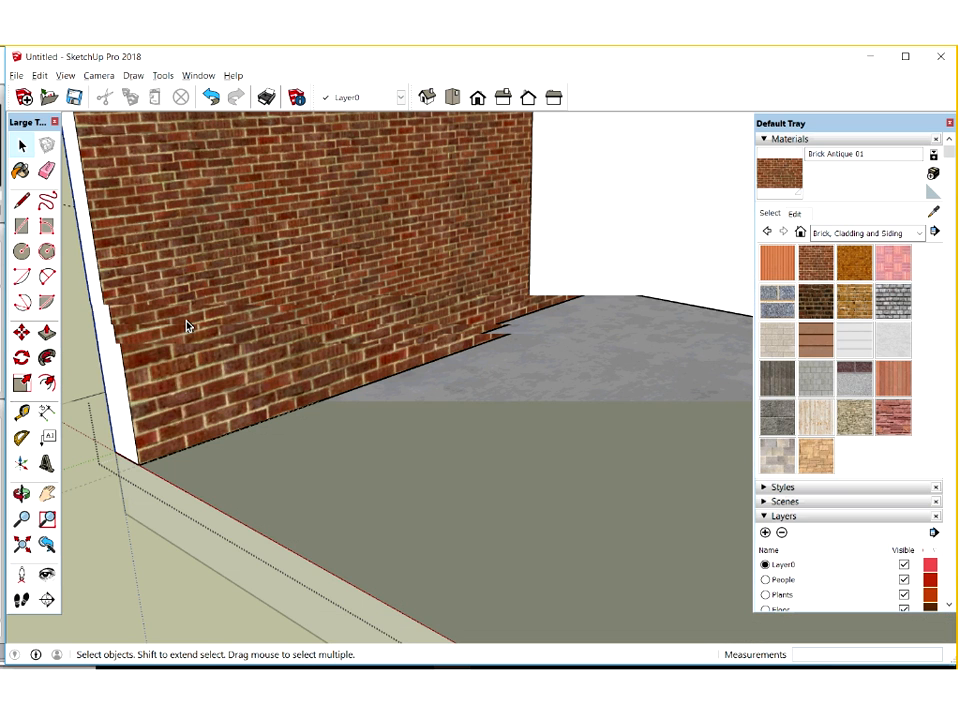
left_click(181, 359)
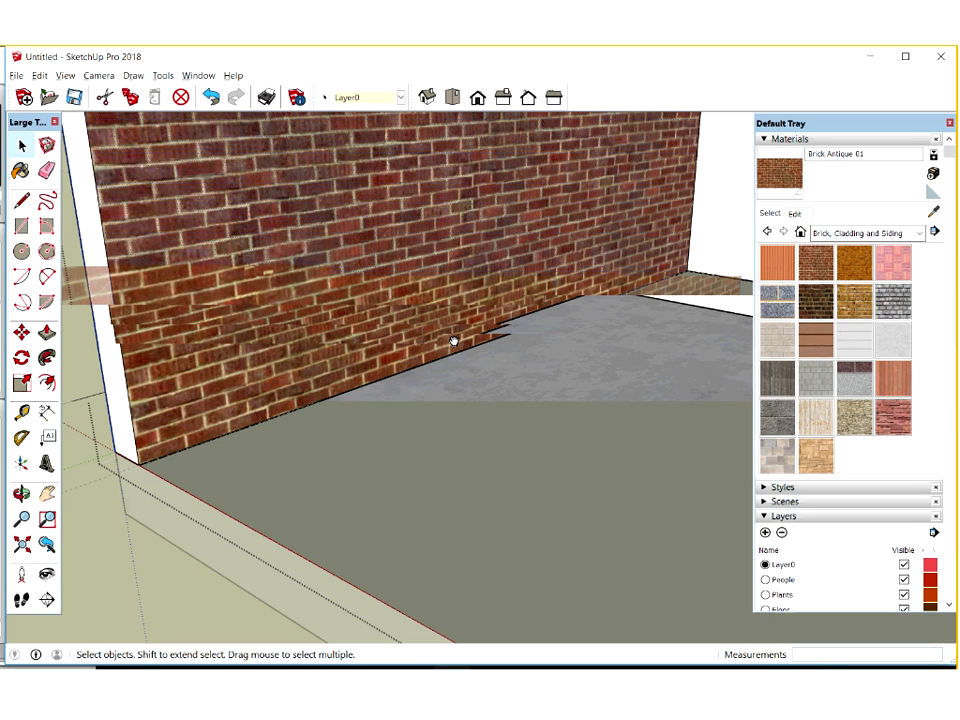
key("q")
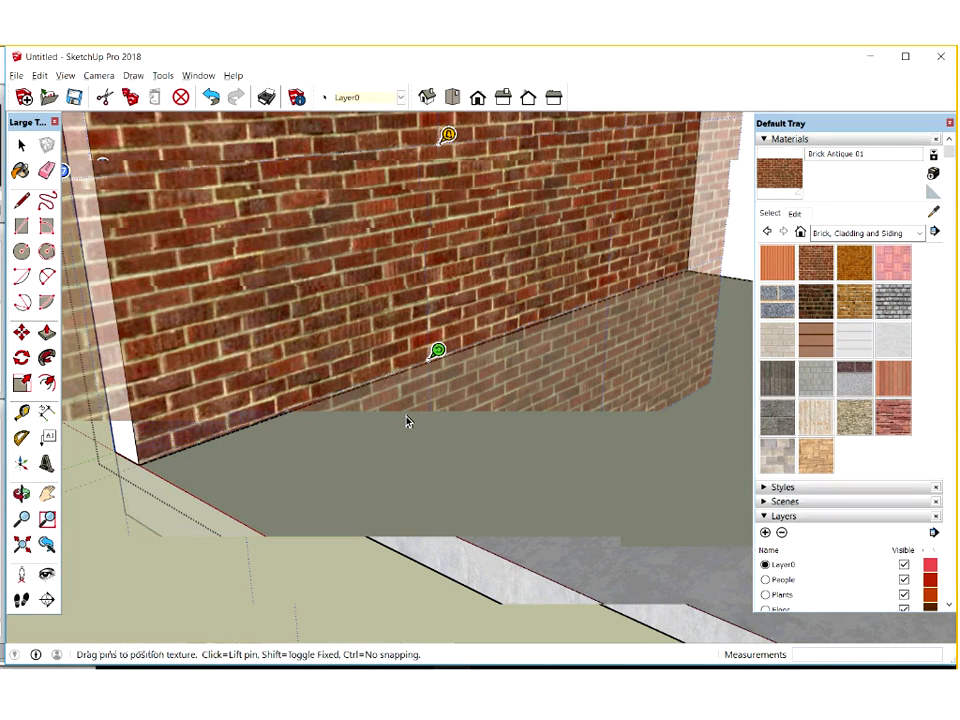
left_click(405, 419)
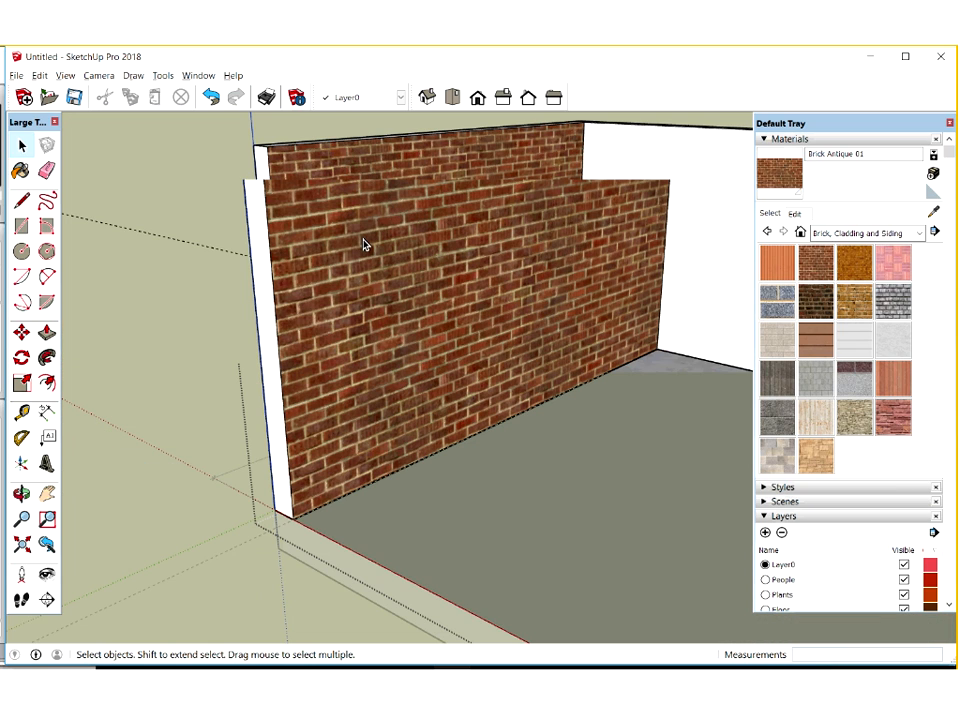
Sample the brick from the inner face, paint the wall's end face with it, try it on the top face, and leave the group.
left_click(20, 172)
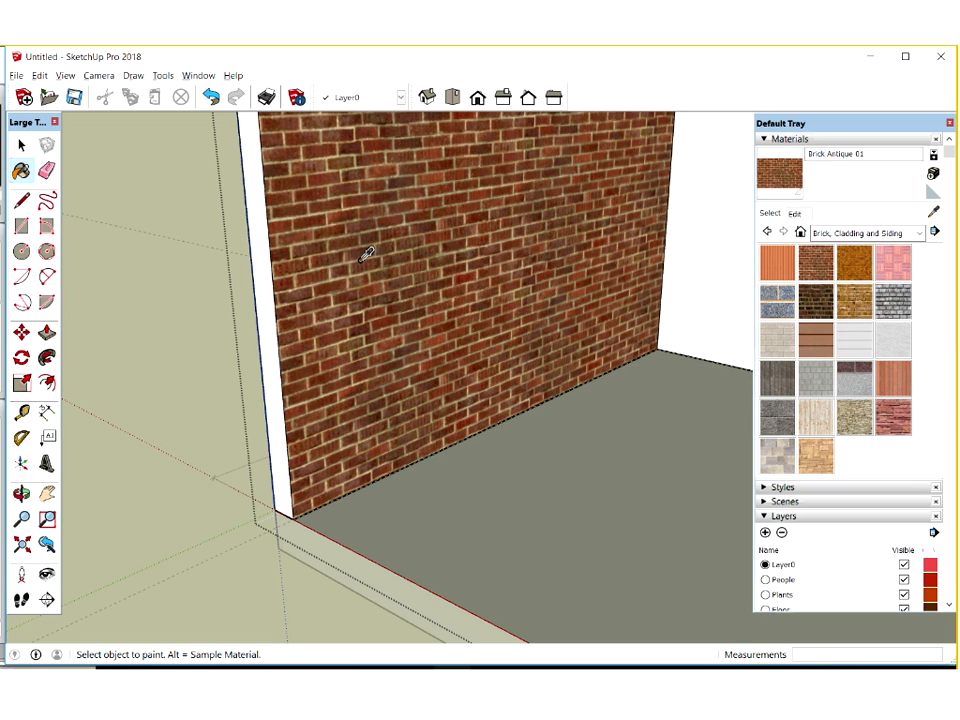
key("alt")
left_click(264, 207)
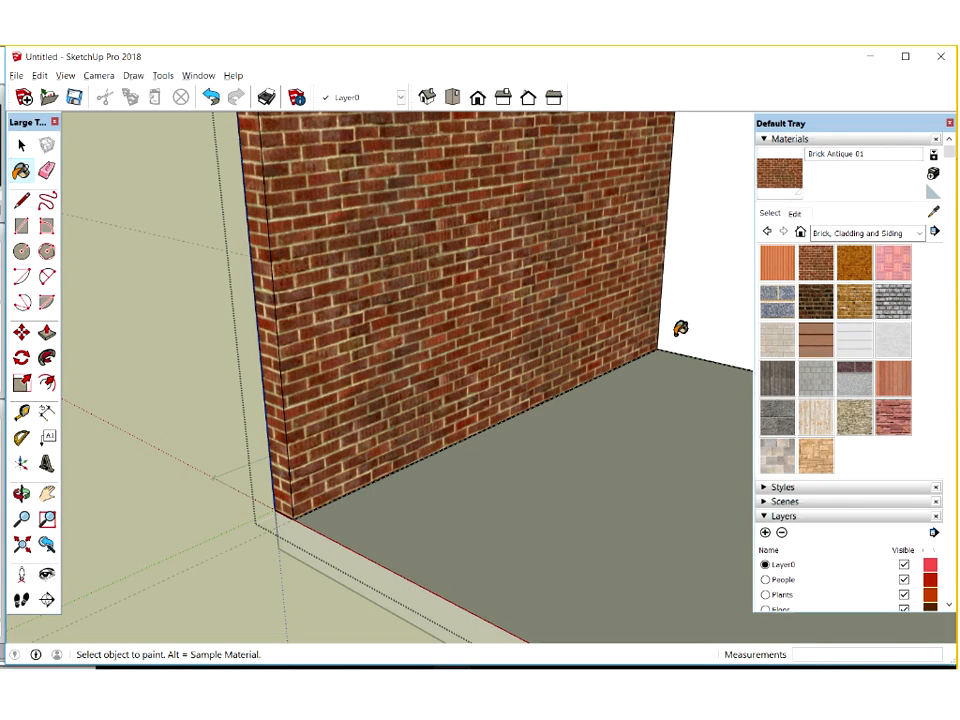
left_click(630, 338)
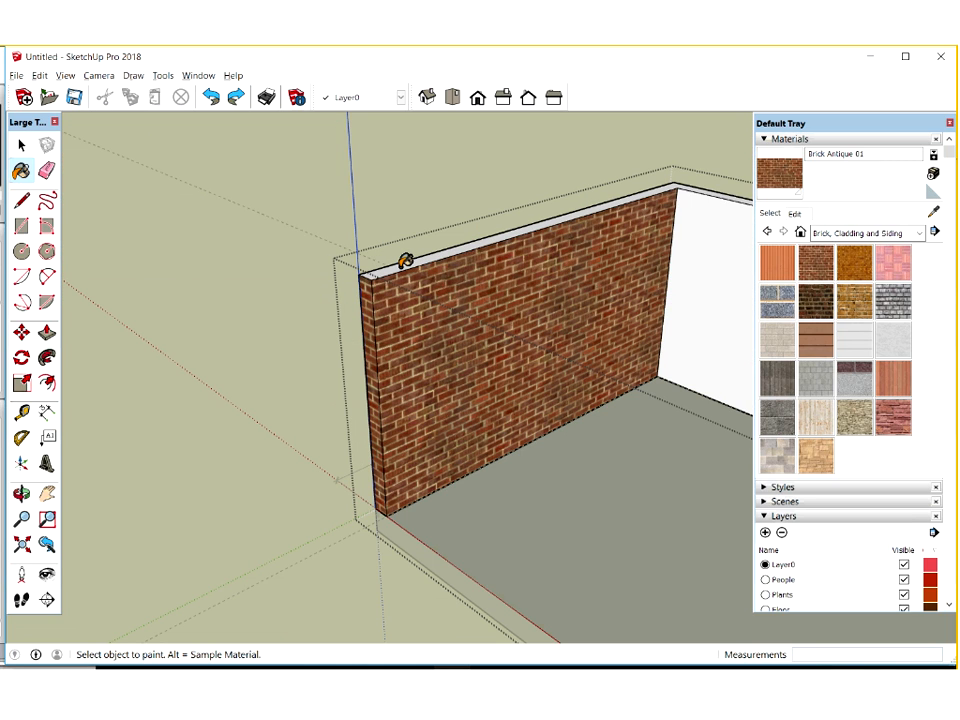
left_click(405, 260)
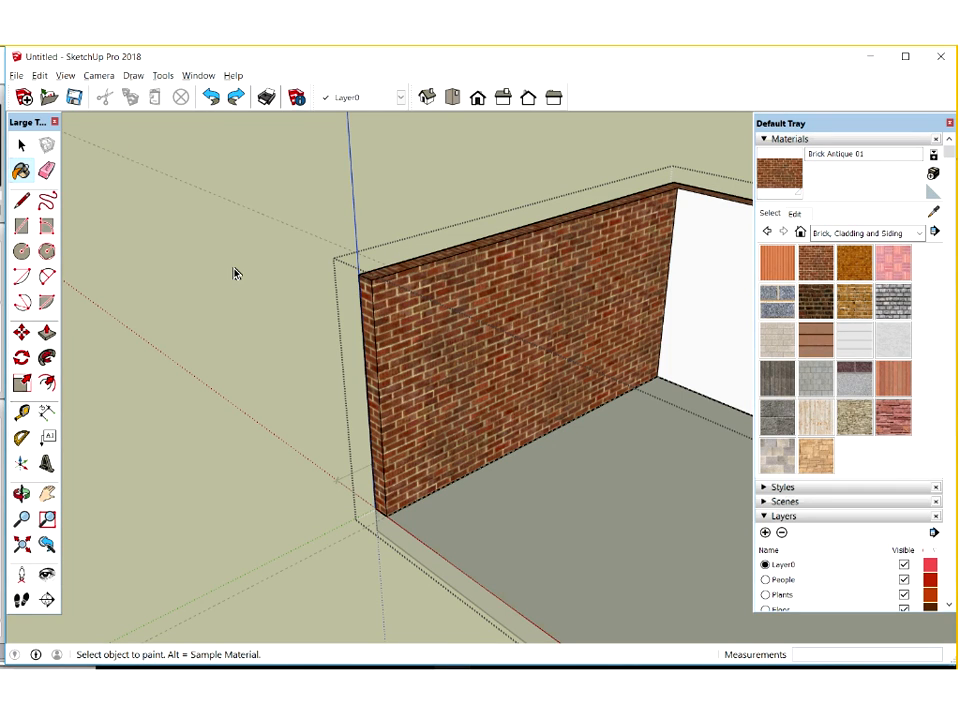
key("space")
left_click(230, 350)
scroll(230, 350, "down", 4)
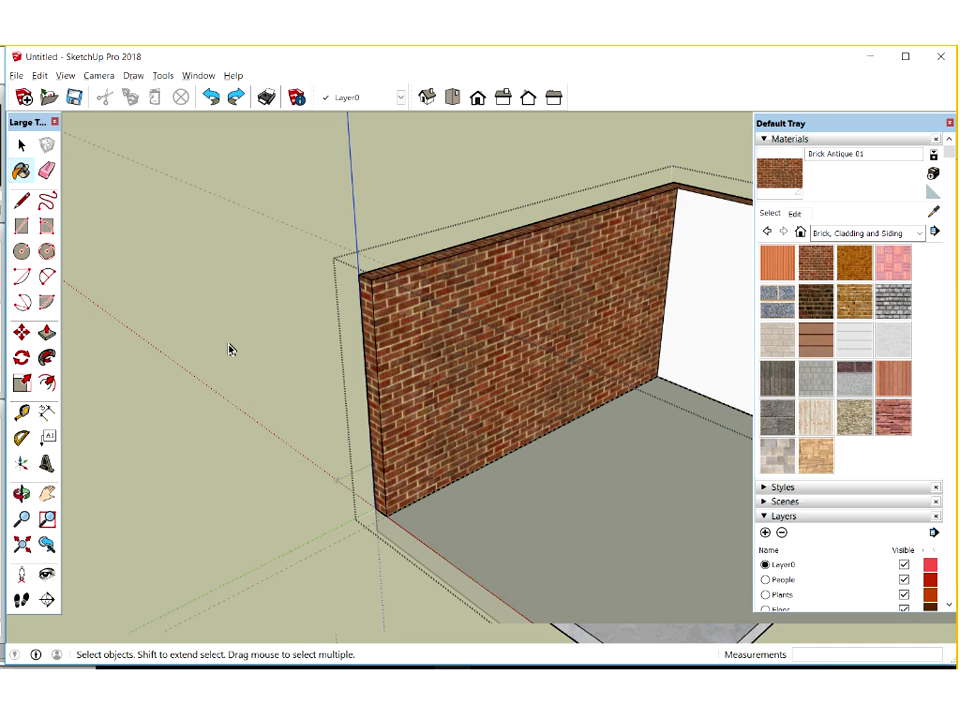
Move the person figure onto the floor slab in front of the long back wall.
middle_click_drag(675, 498, 723, 411)
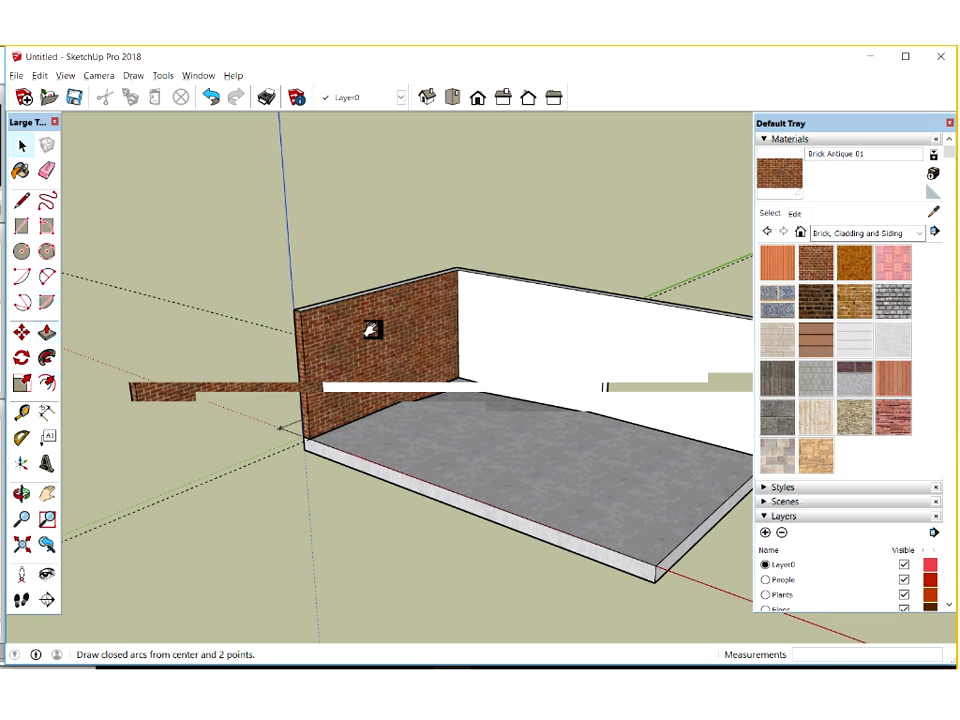
middle_click_drag(342, 419, 362, 417, "shift")
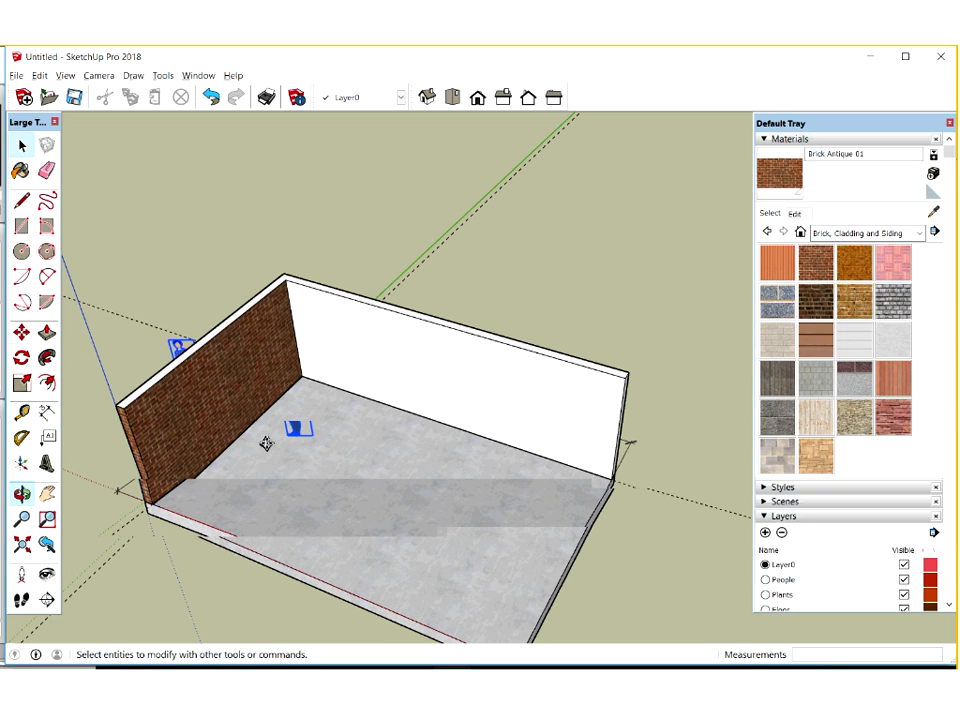
key("m")
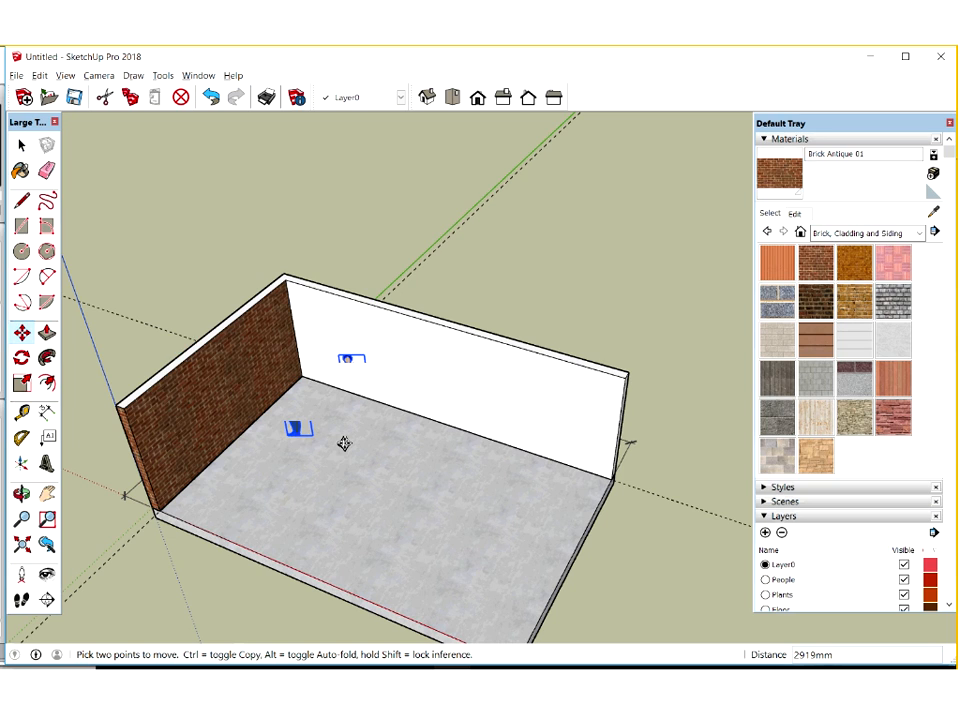
left_click(319, 468)
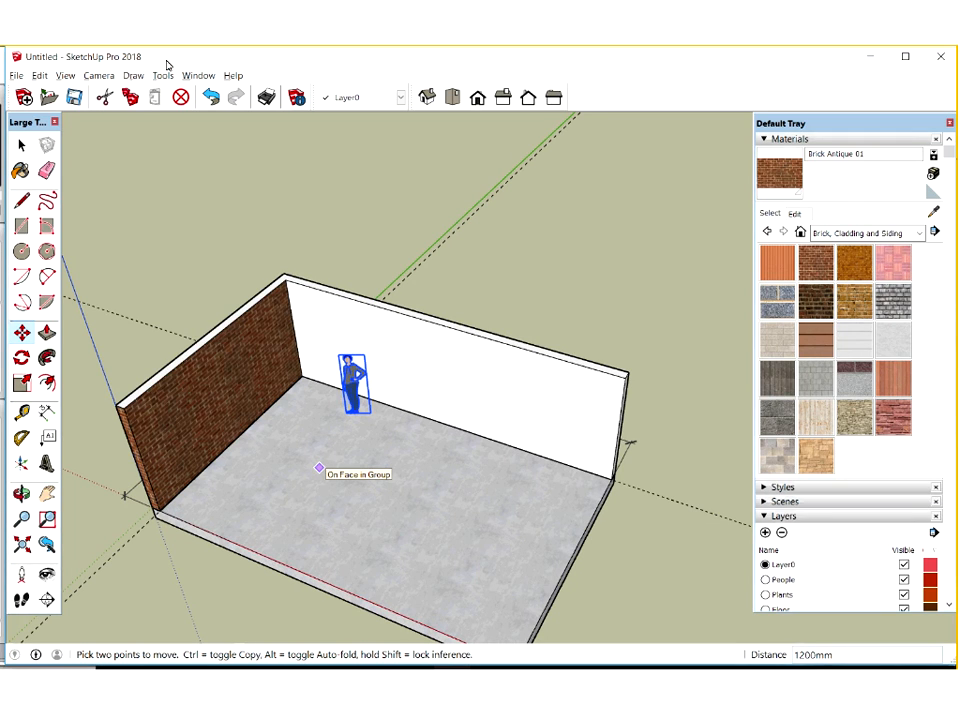
left_click(23, 149)
Model a small box on the slab near the brick wall and make it a component named box 1.
middle_click_drag(242, 504, 25, 300)
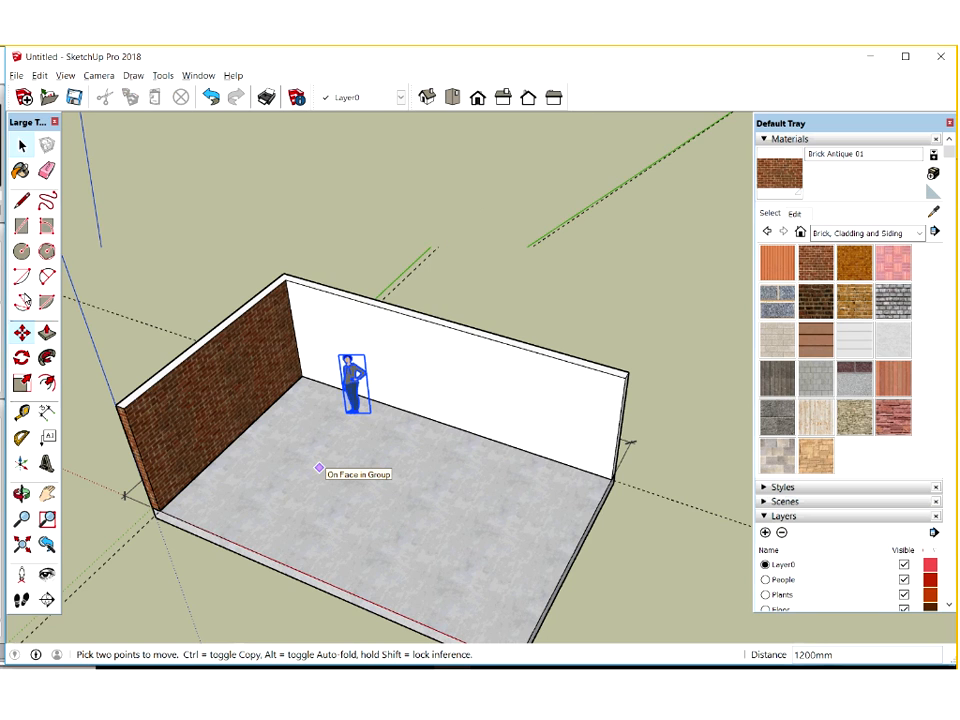
left_click(25, 222)
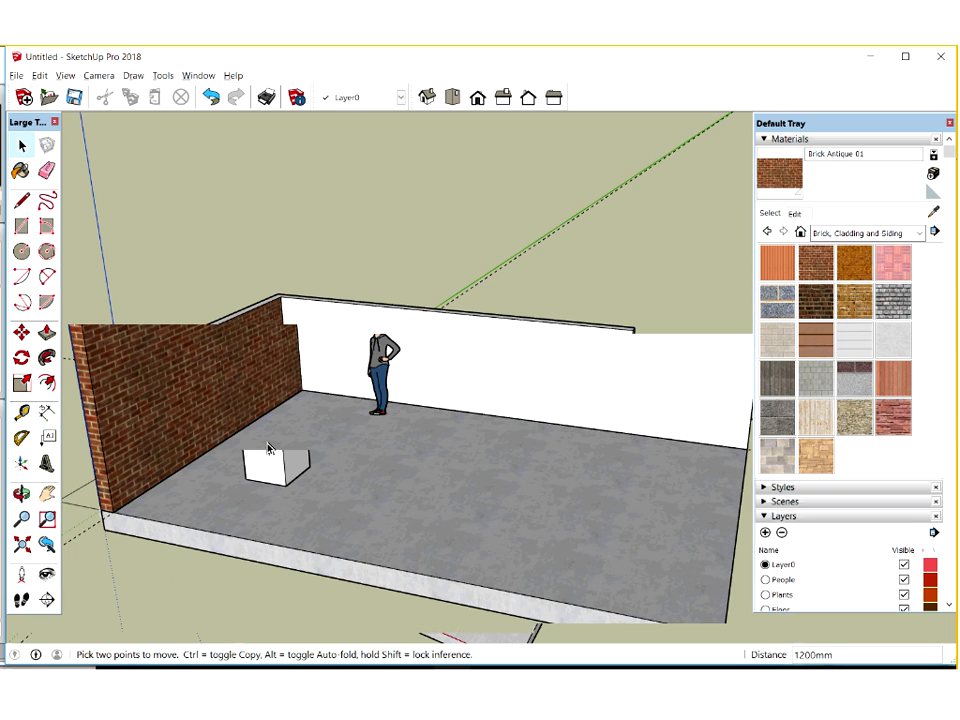
key("space")
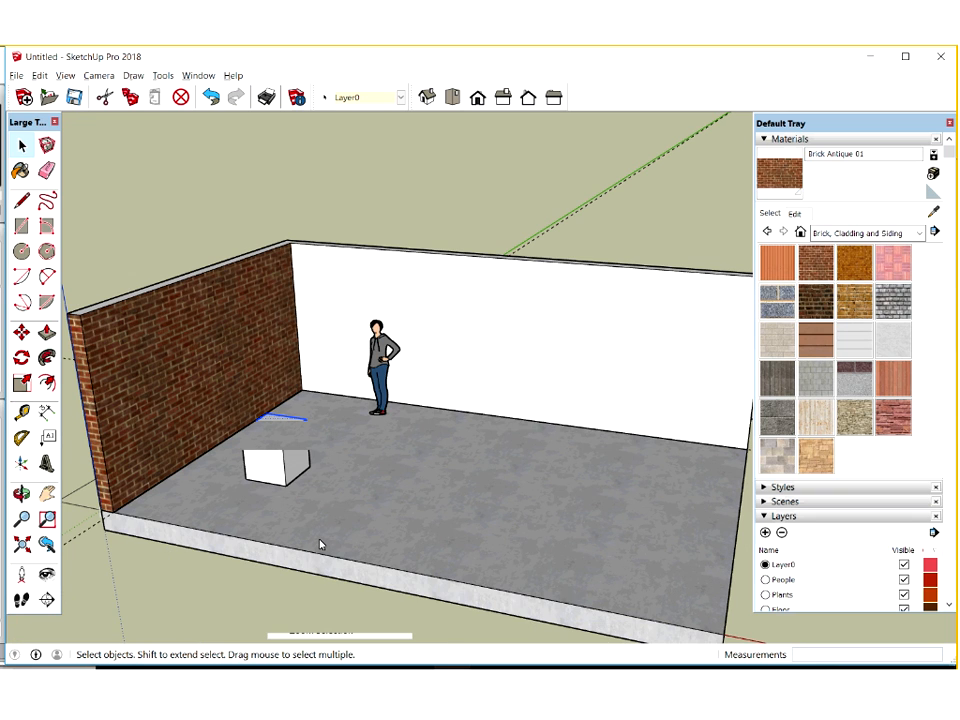
left_click(317, 518)
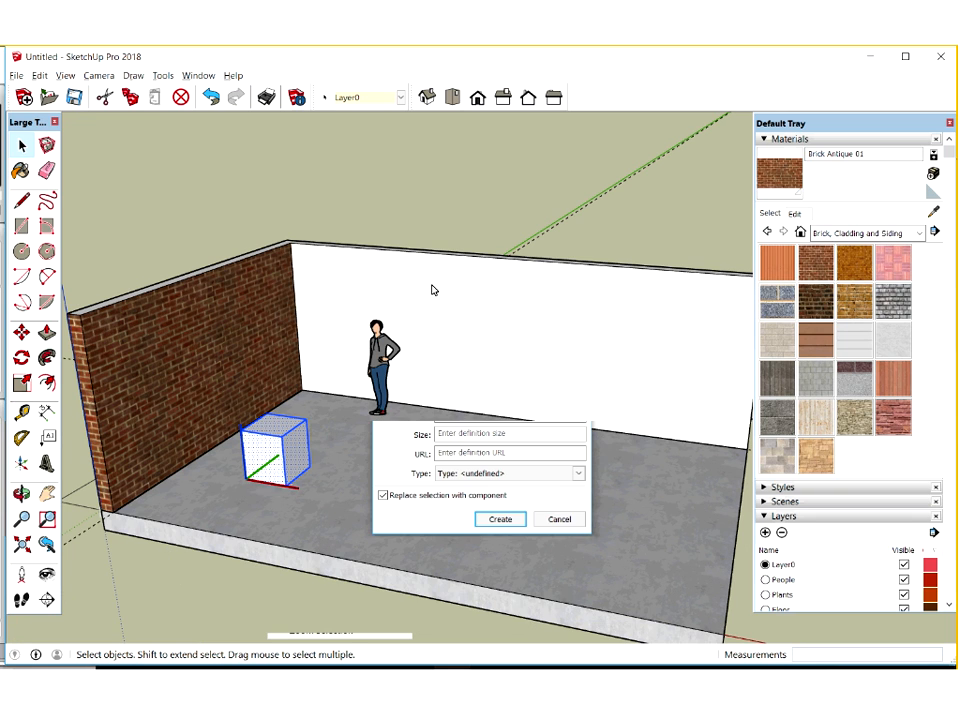
type("b")
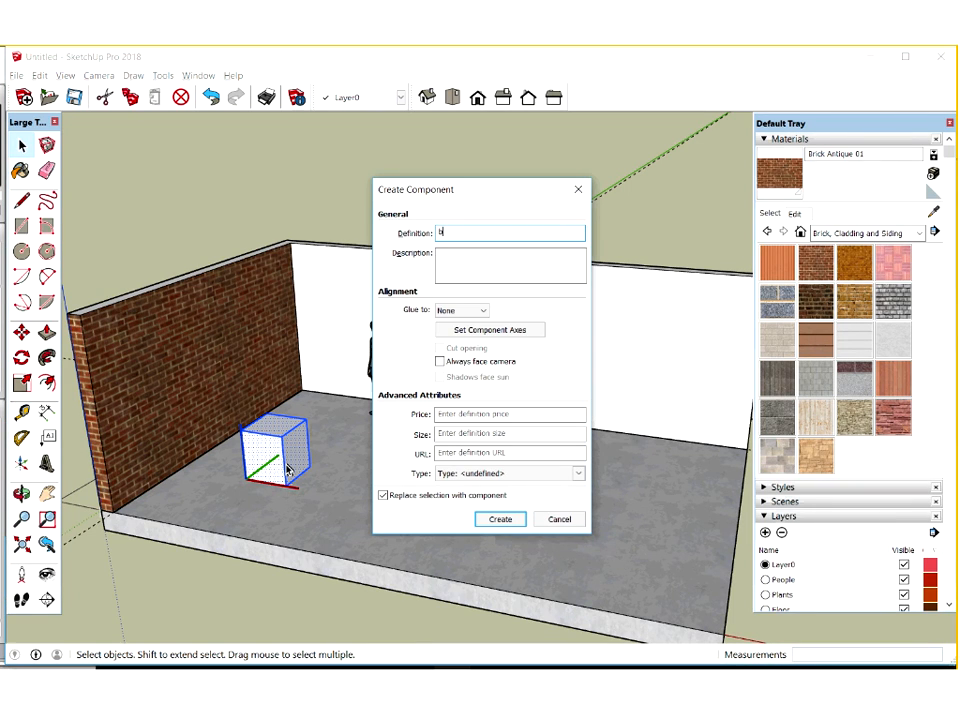
key("Return")
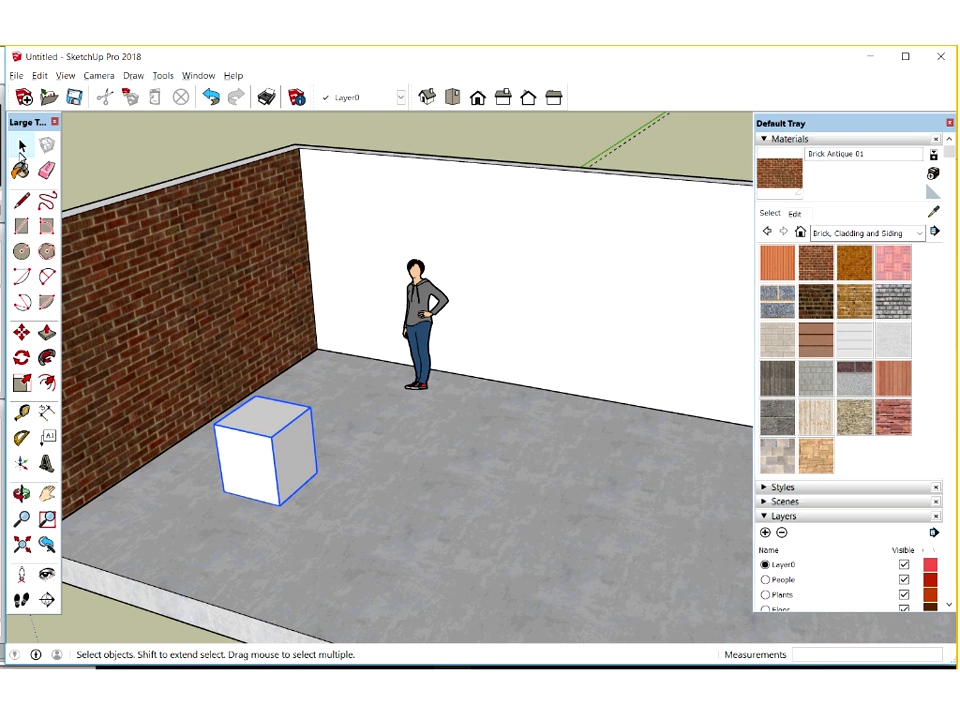
Copy the box component 1200 mm along the red axis and array the copy 4x.
left_click(22, 332)
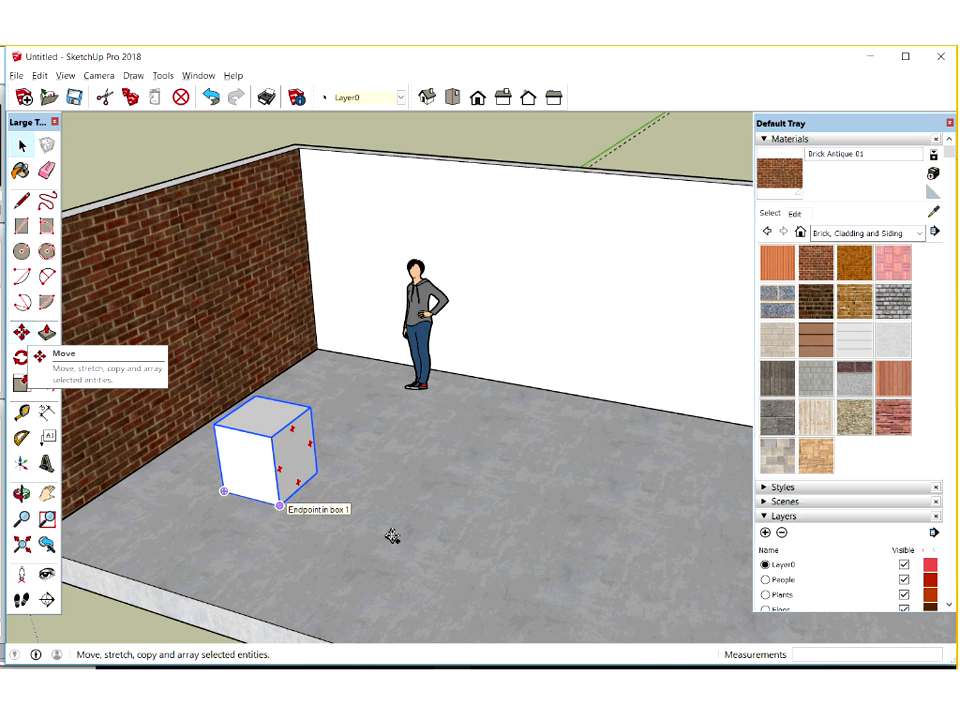
key("ctrl")
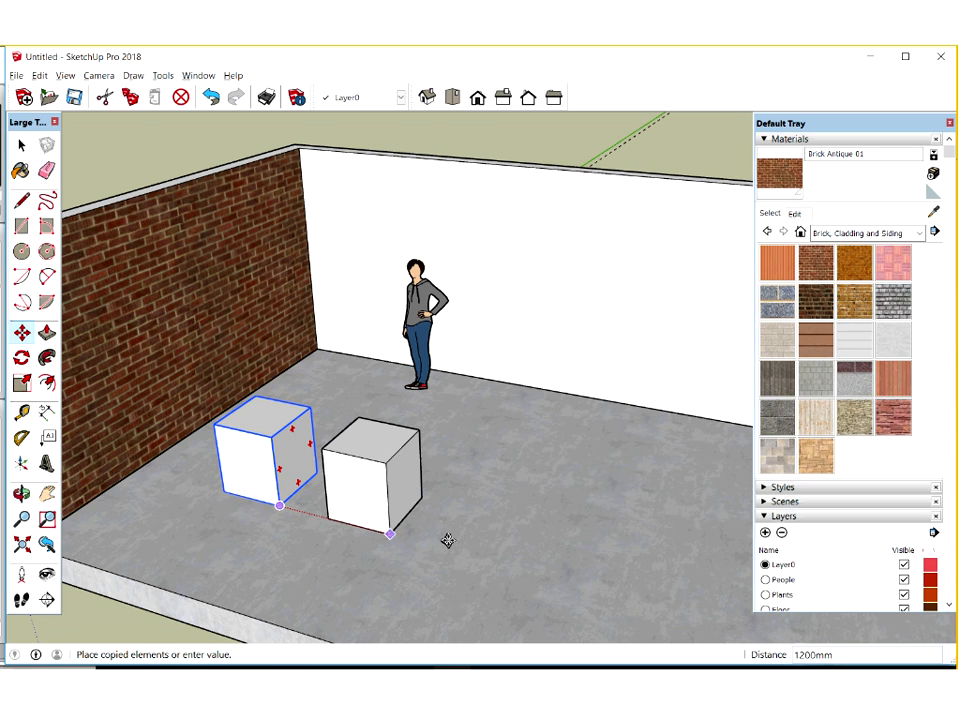
type("1200")
key("Return")
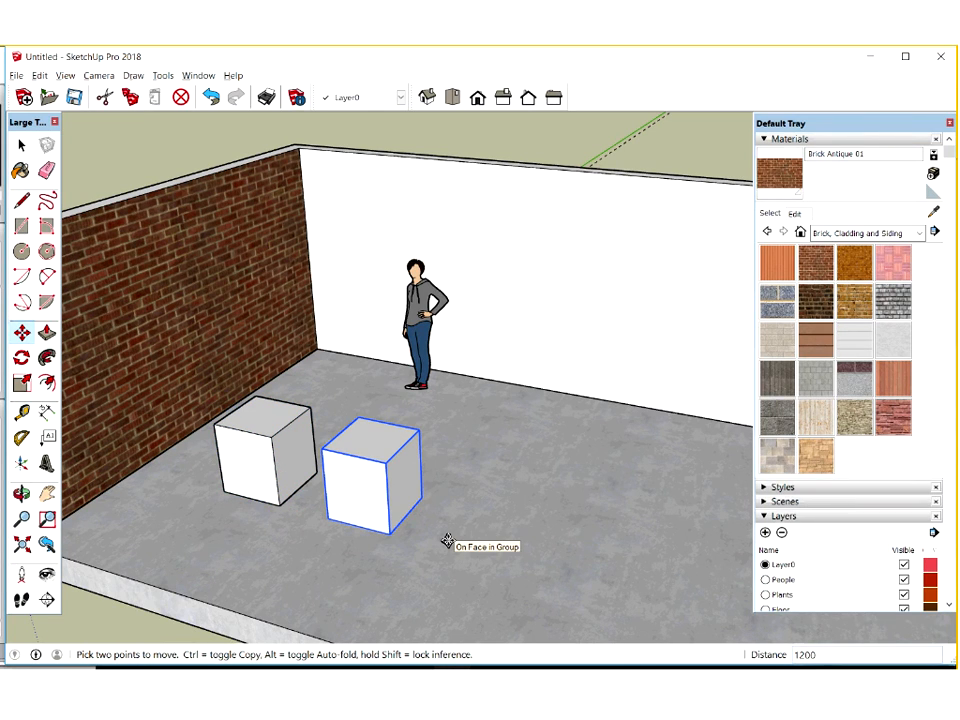
type("4x")
key("Return")
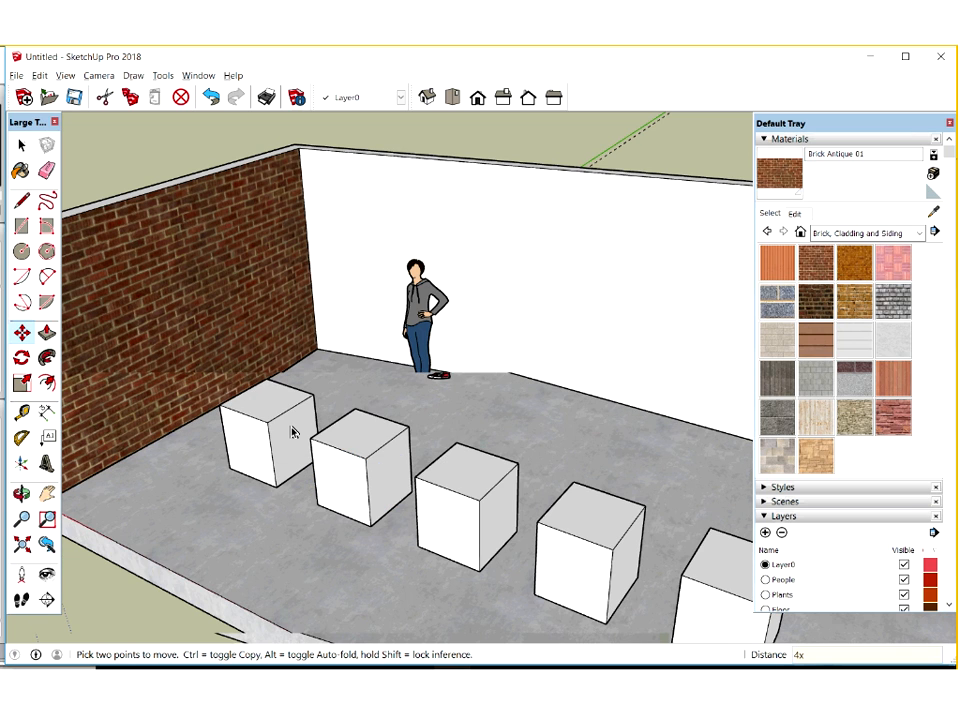
Open the first box component and pull its top face up by about 430 mm.
key("p")
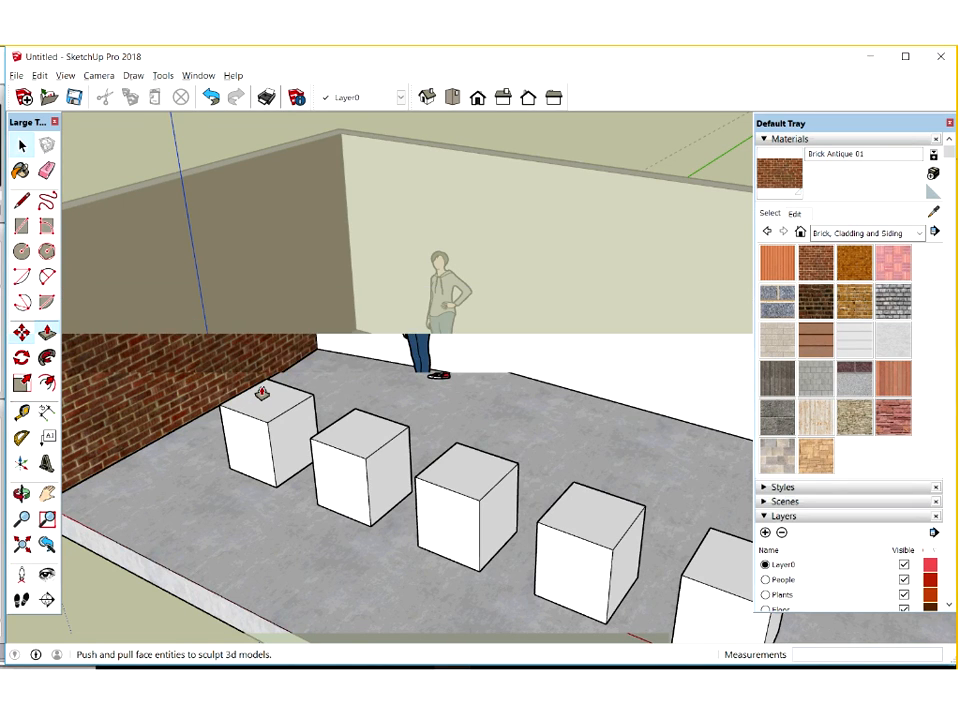
left_click(263, 370)
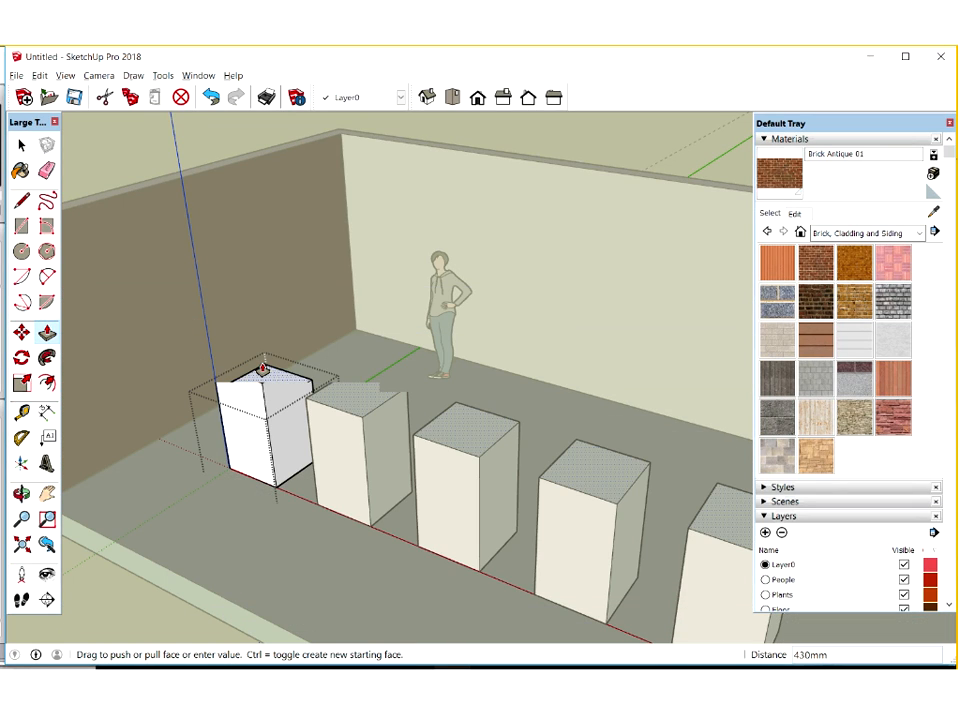
left_click(263, 370)
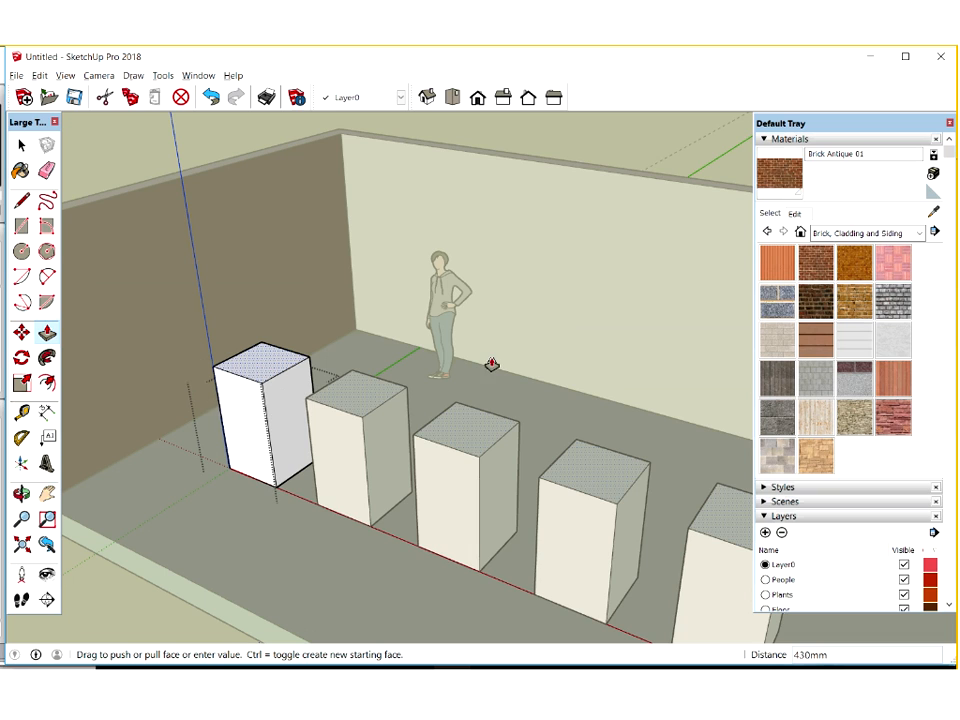
left_click(52, 321)
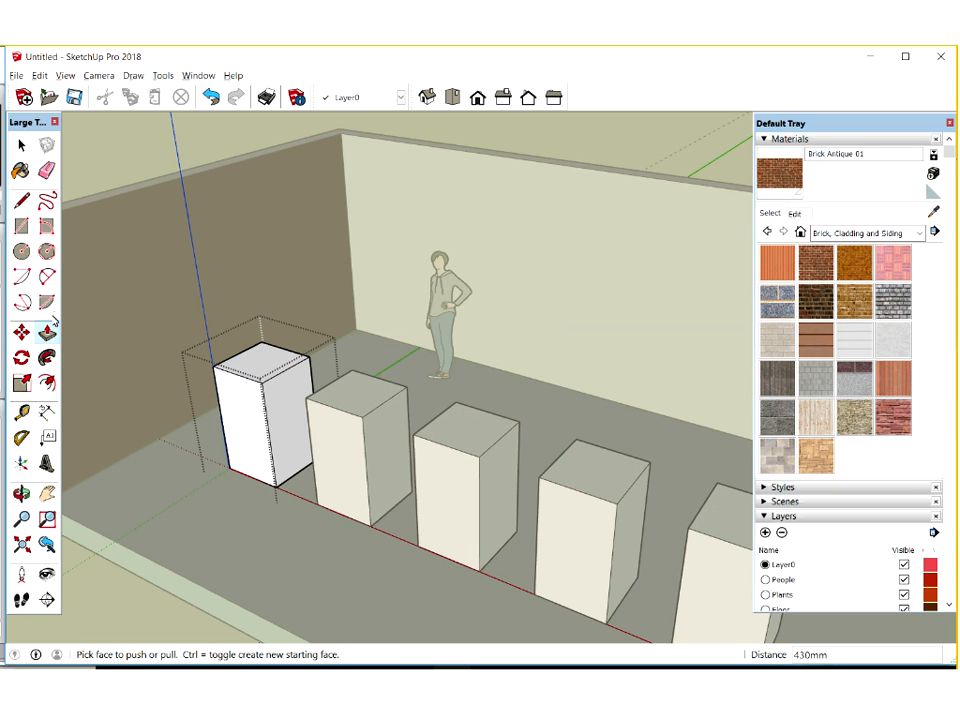
Paint the first box's top face with 0020_Red from Colors-Named.
left_click(46, 302)
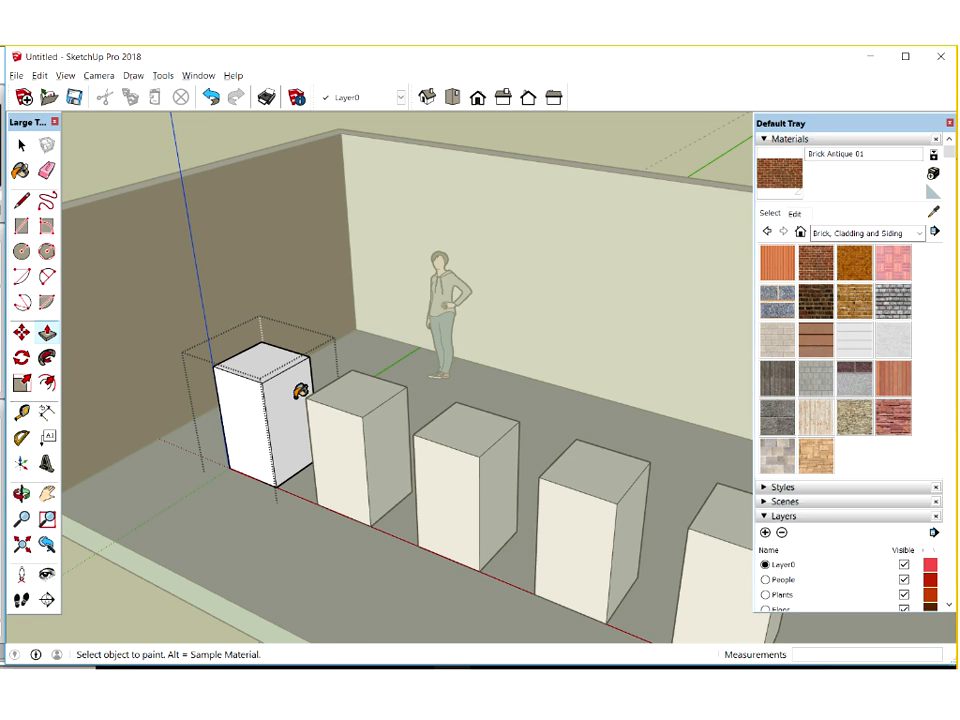
left_click(917, 233)
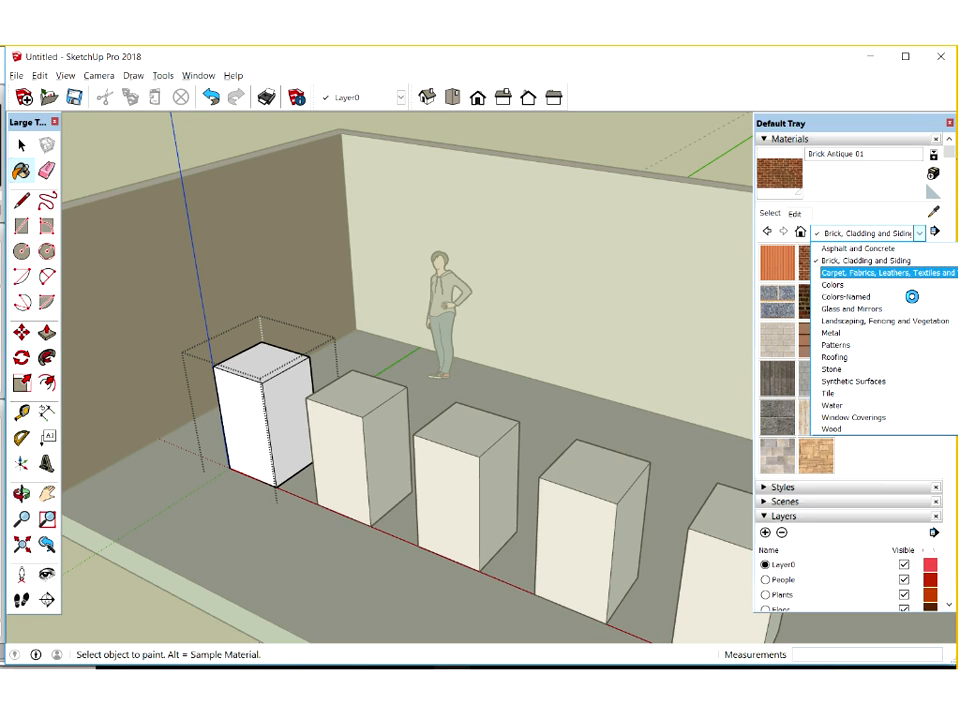
left_click(259, 366)
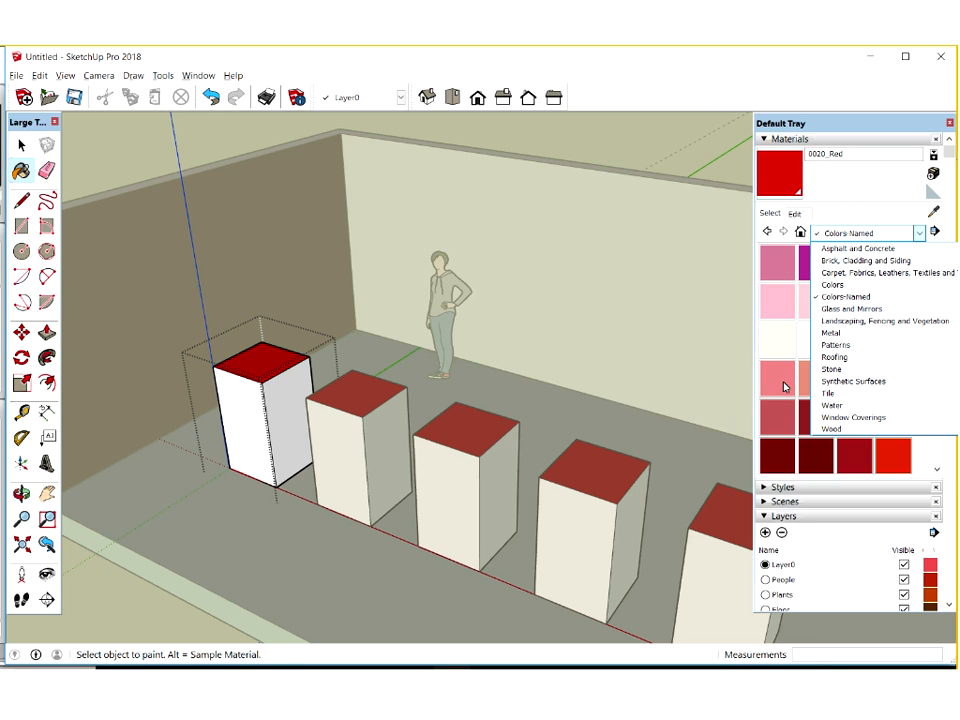
Paint the first box's visible side faces with Cladding Weathered from Brick, Cladding and Siding, and leave the component.
left_click(288, 389)
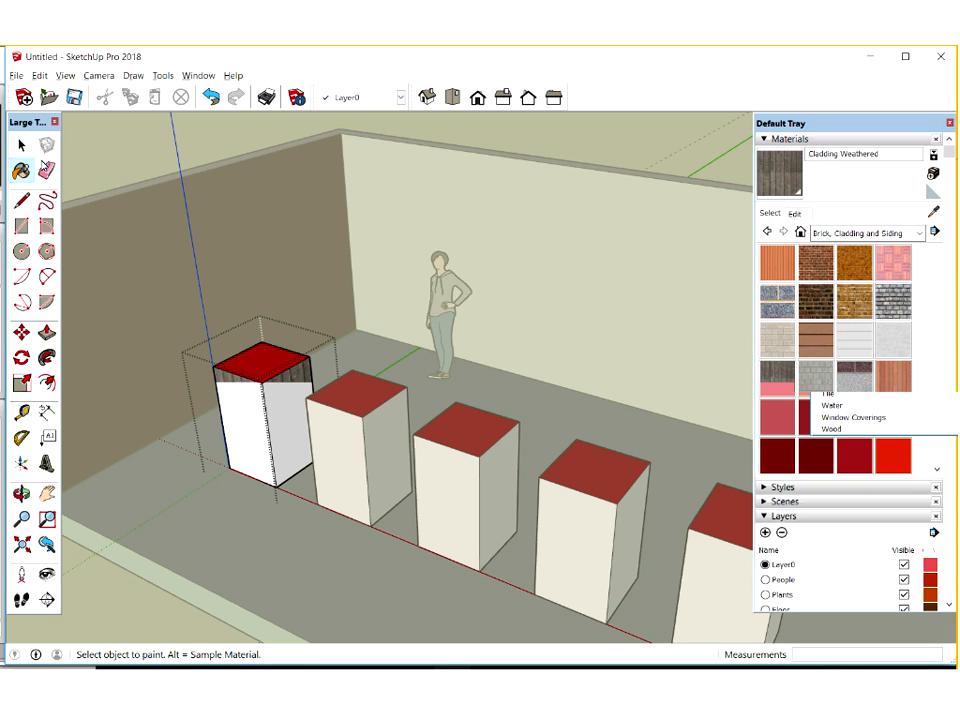
left_click(288, 389)
left_click(158, 215)
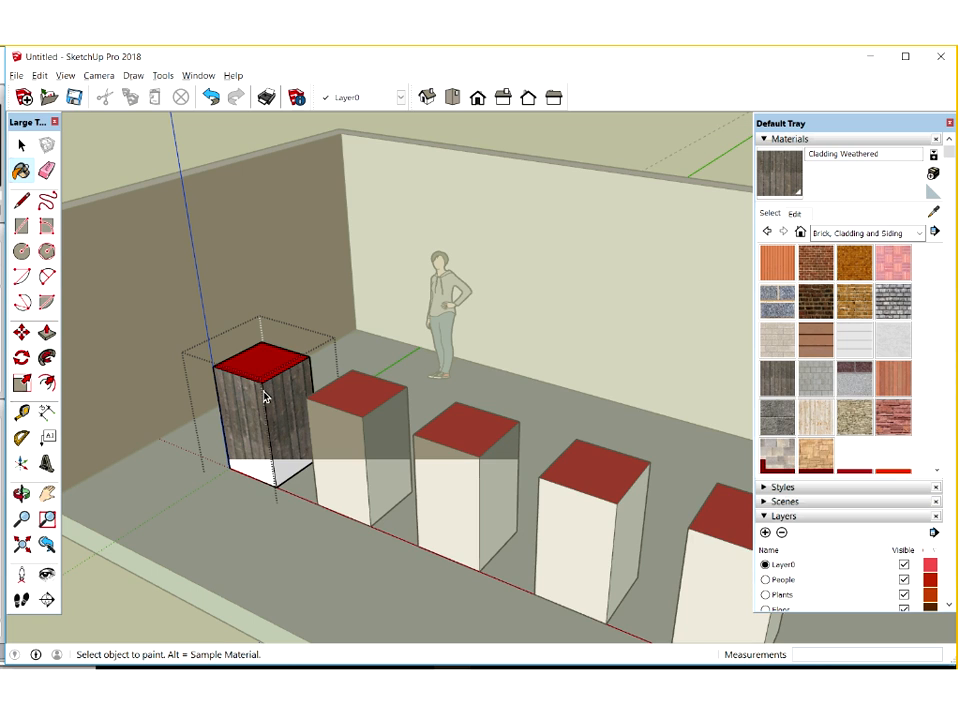
middle_click_drag(362, 438, 340, 417)
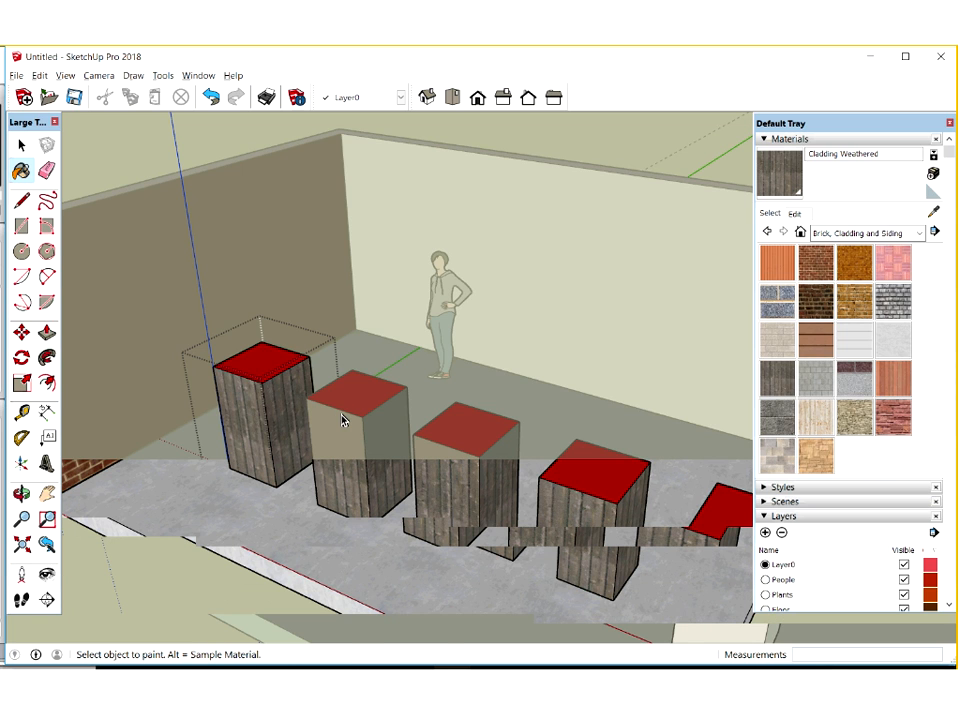
key("space")
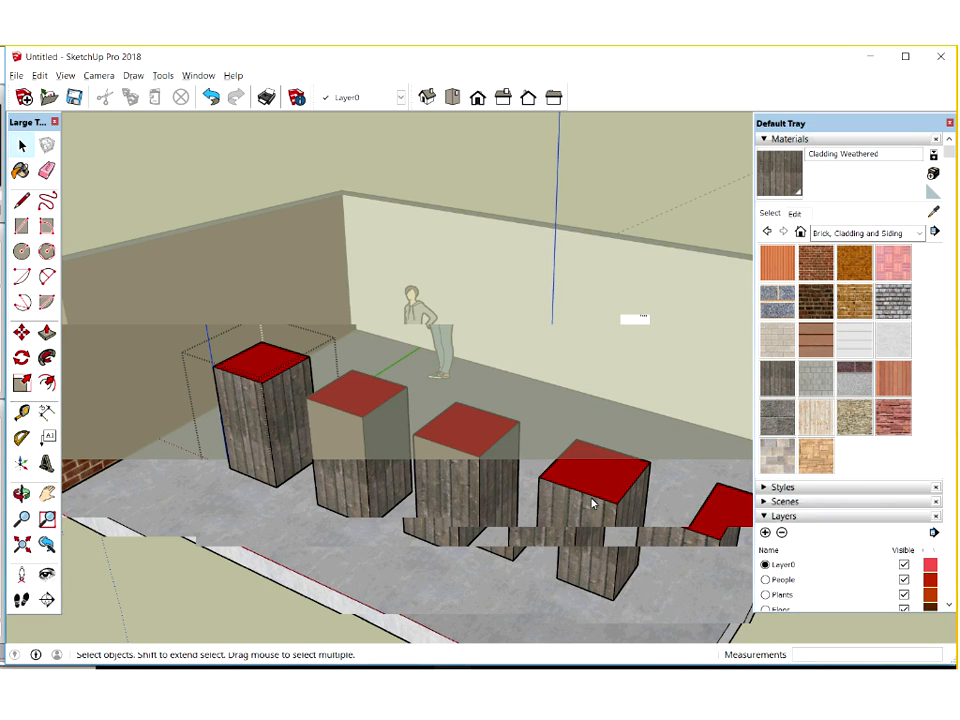
Explode the nearest box component, try erasing its front top edge, and undo the erase.
right_click(635, 282)
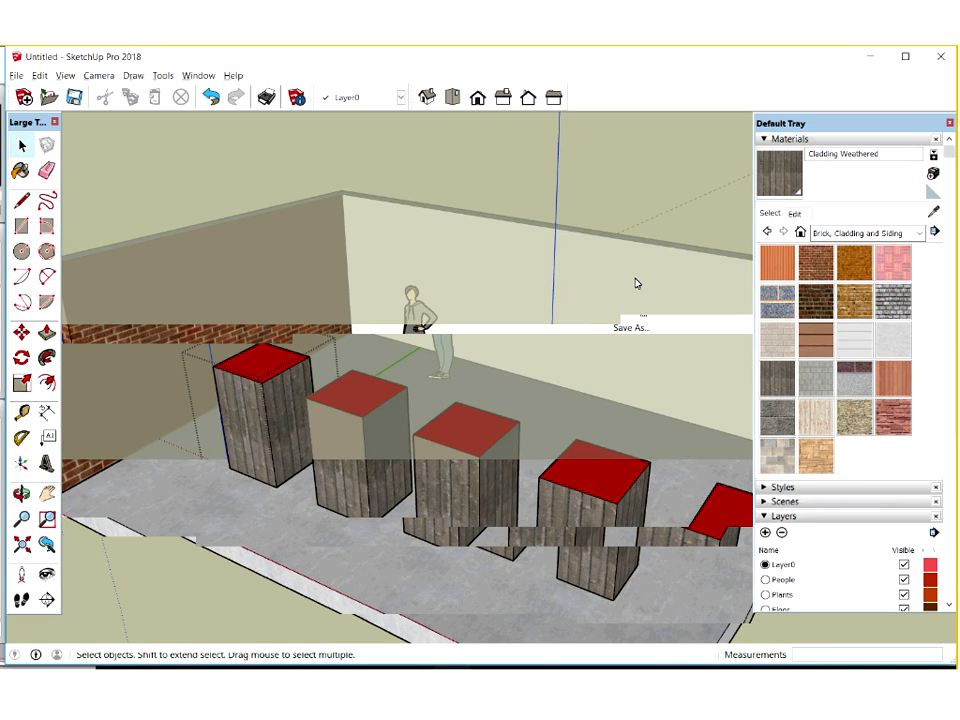
left_click(592, 493)
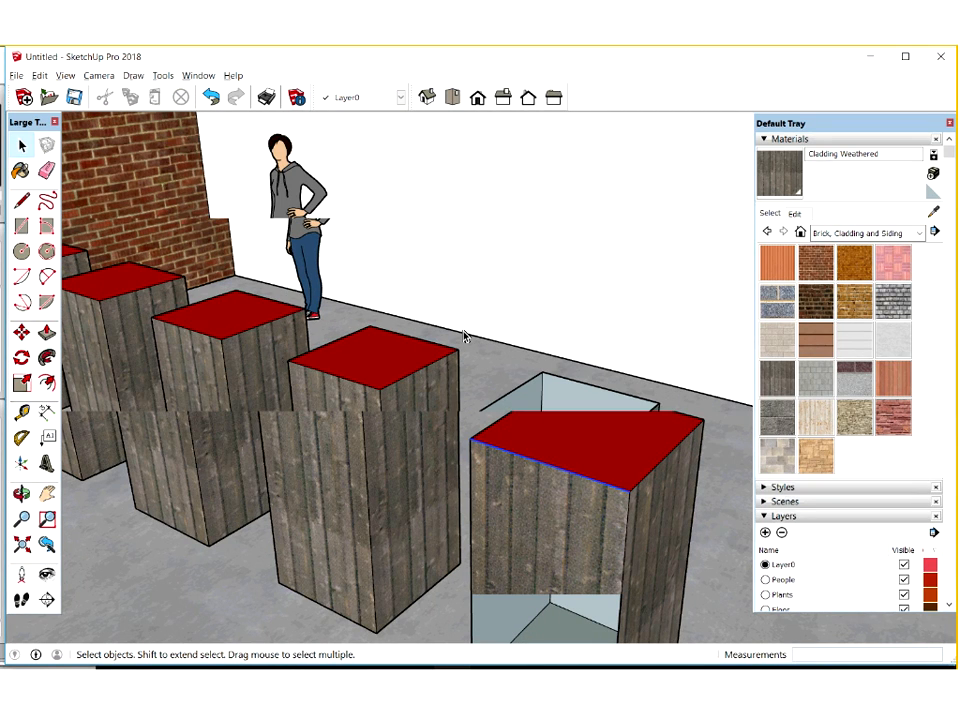
key("Delete")
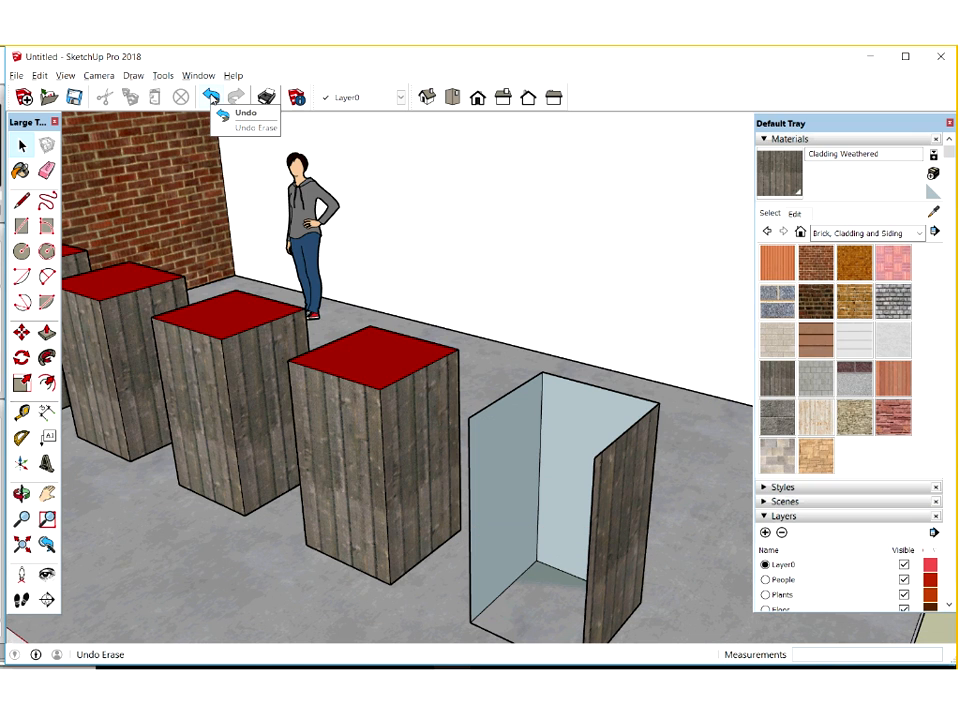
left_click(213, 97)
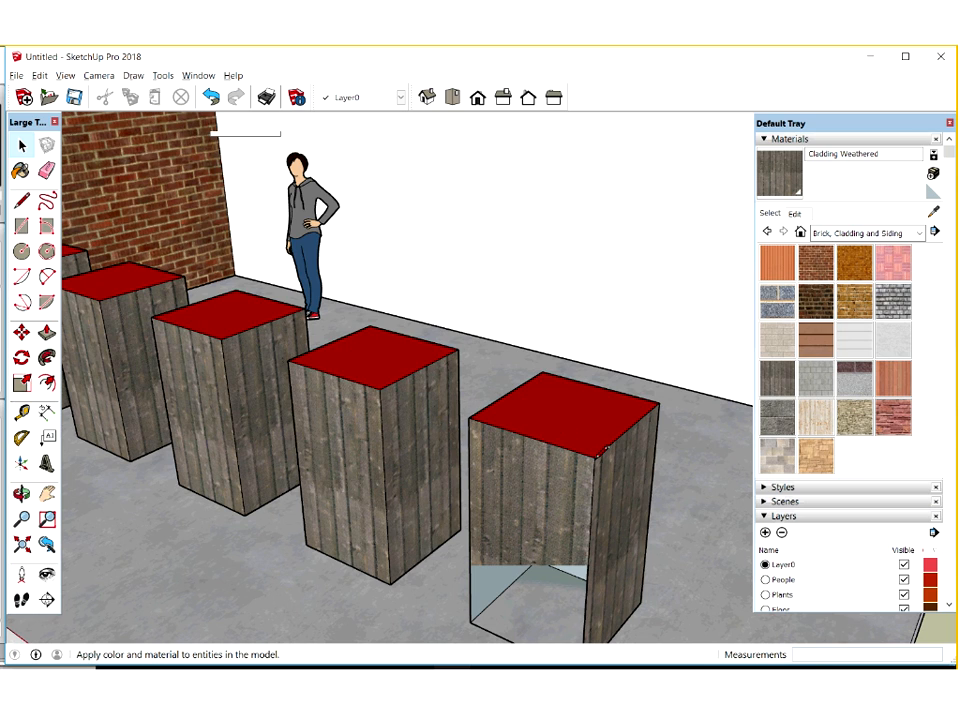
Make the exploded nearest box into a group.
left_click(22, 199)
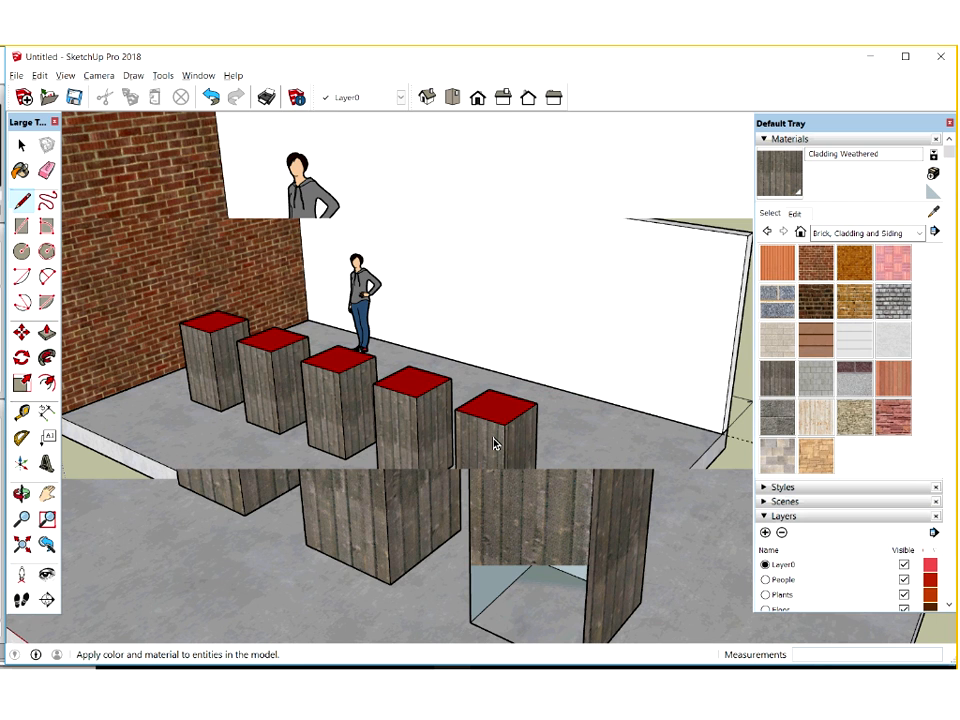
right_click(542, 510)
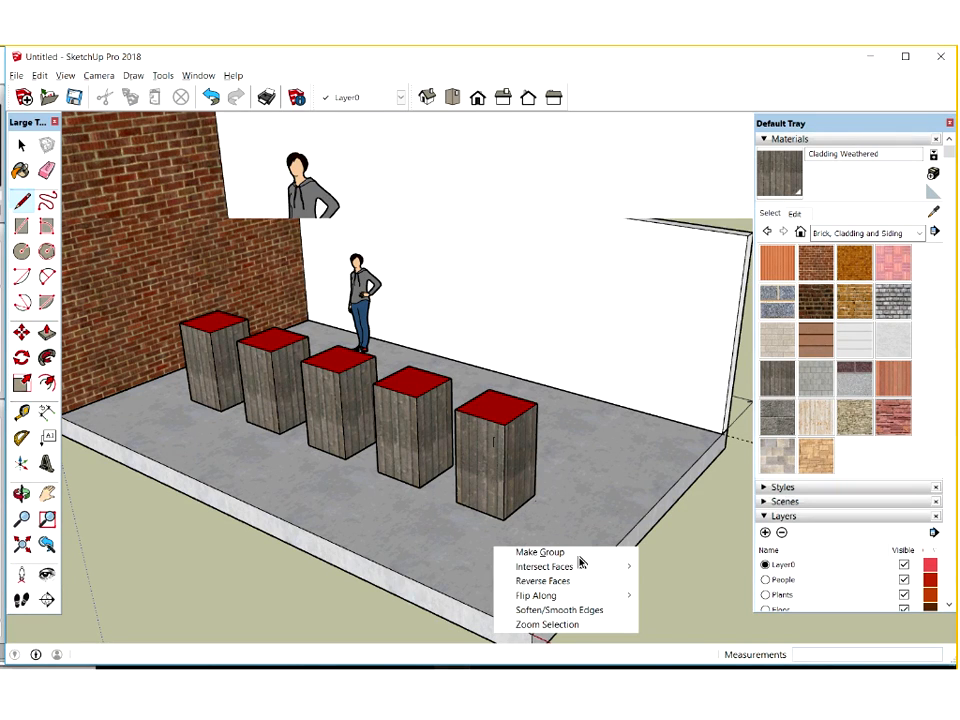
Compare the context options and Entity Info of the regrouped nearest box with those of the adjacent box component.
left_click(441, 424)
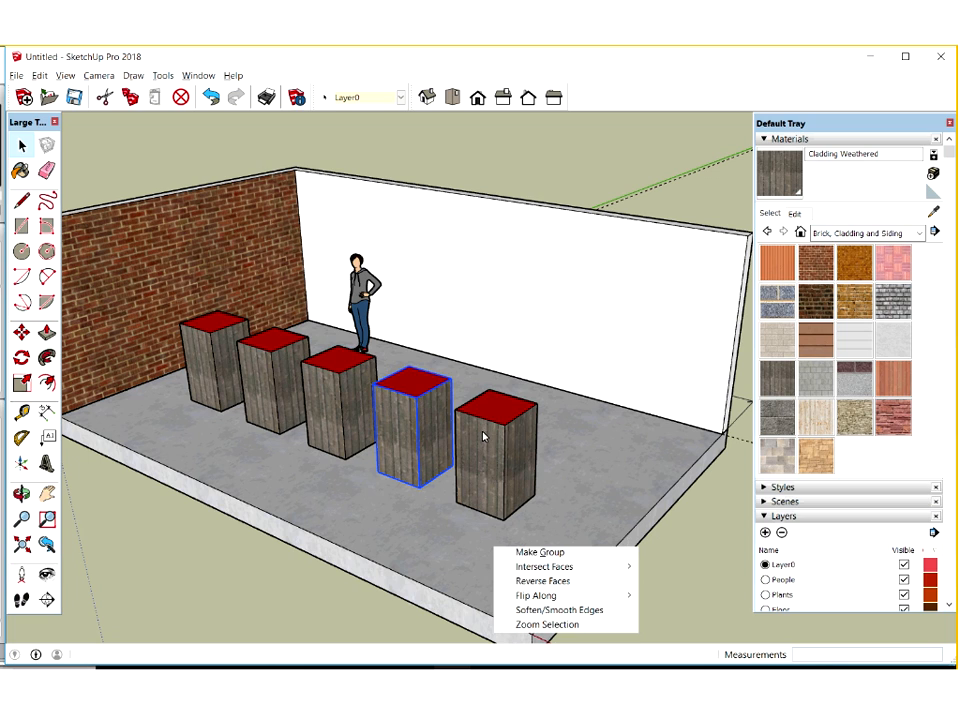
right_click(508, 446)
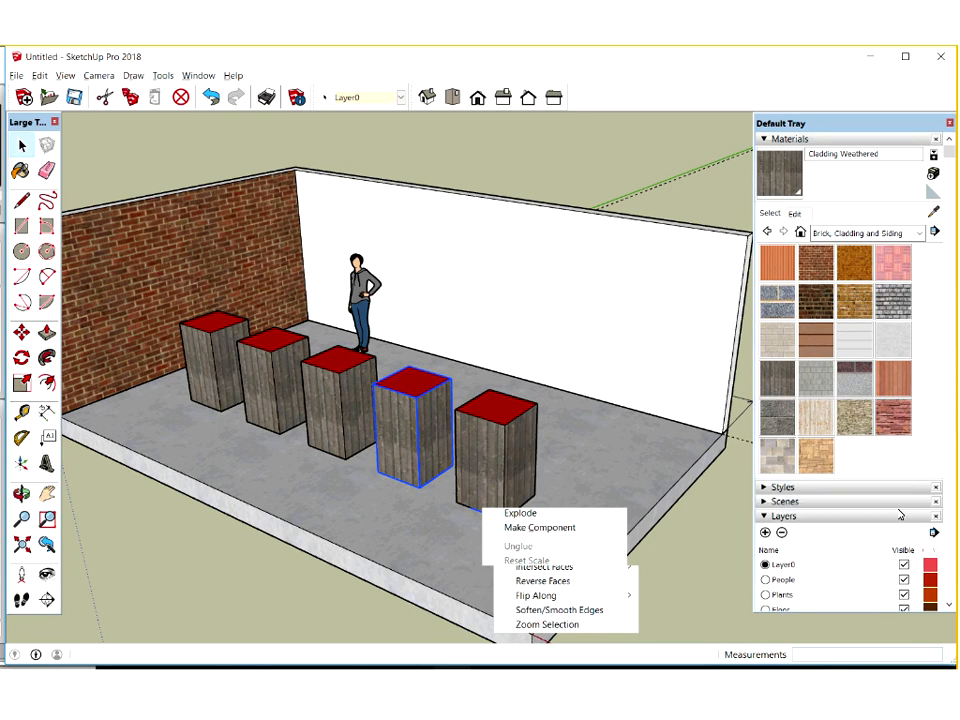
left_click(406, 414)
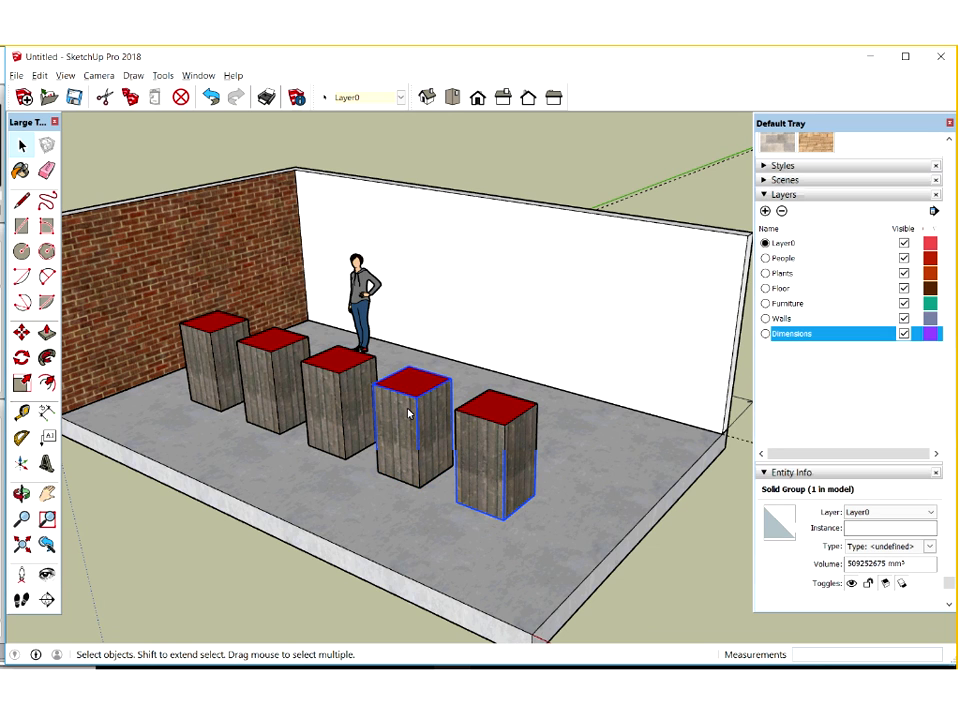
right_click(408, 413)
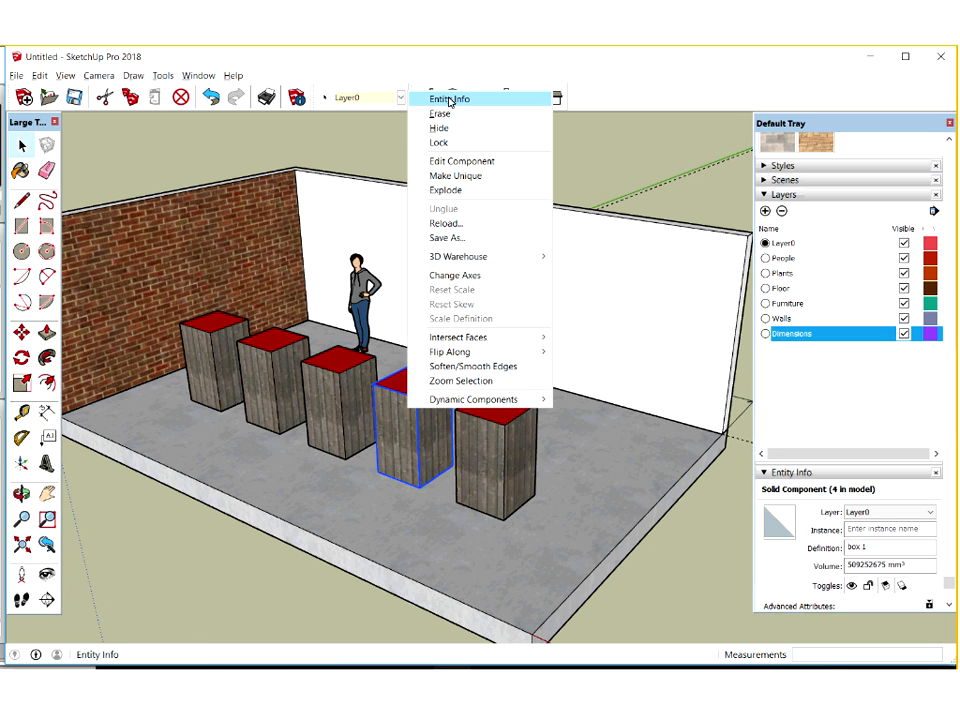
left_click(450, 101)
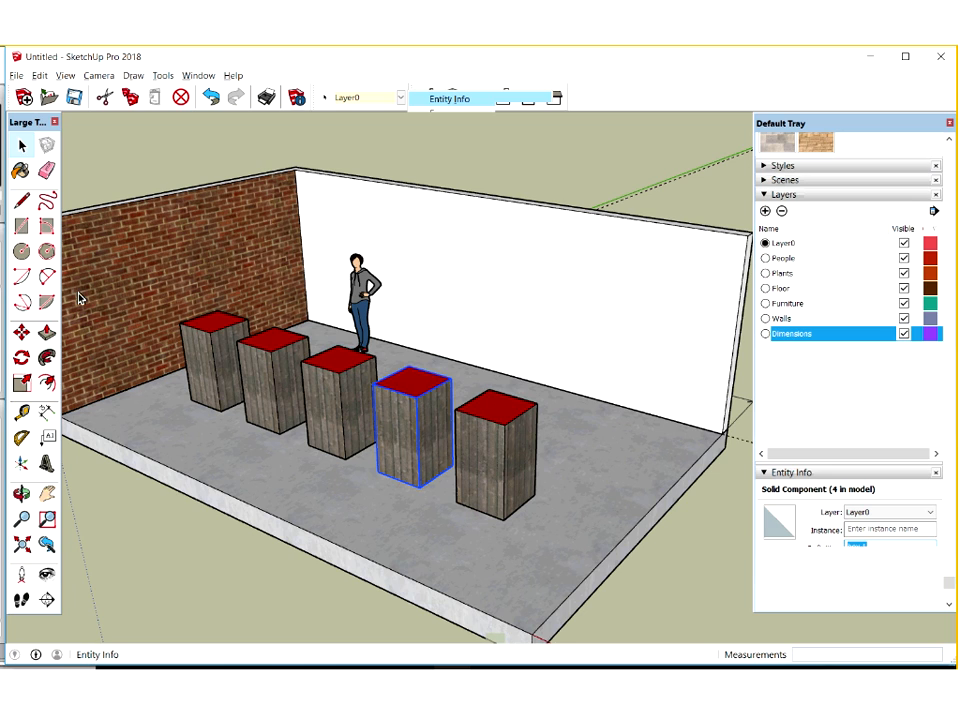
Open the fourth box component, push its top face down to shorten it, and leave the component.
left_click(46, 332)
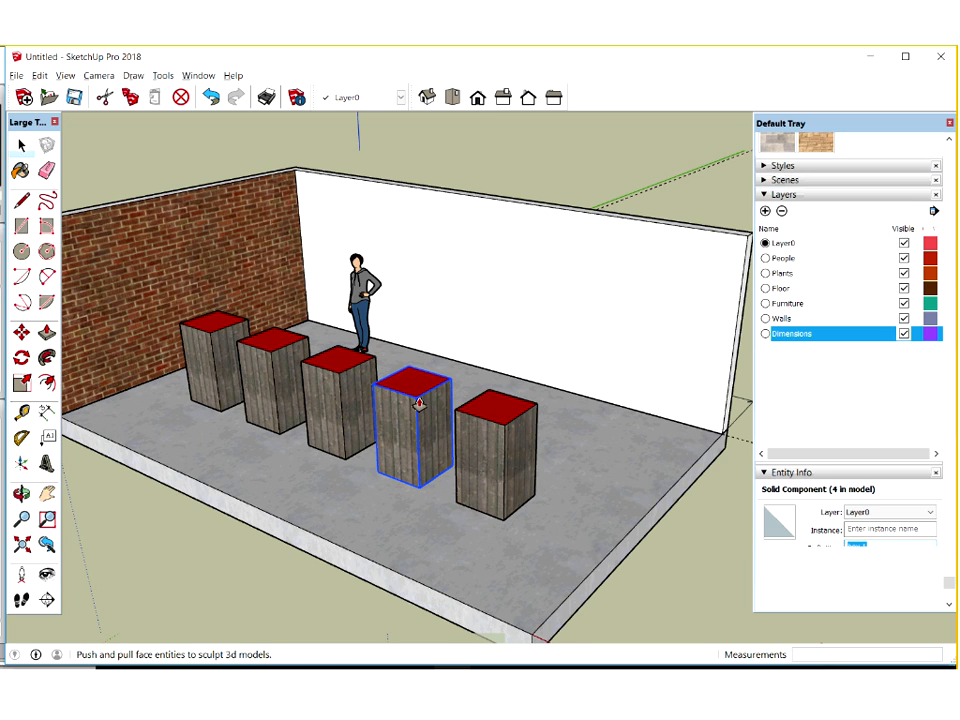
left_click(23, 147)
left_click(270, 217)
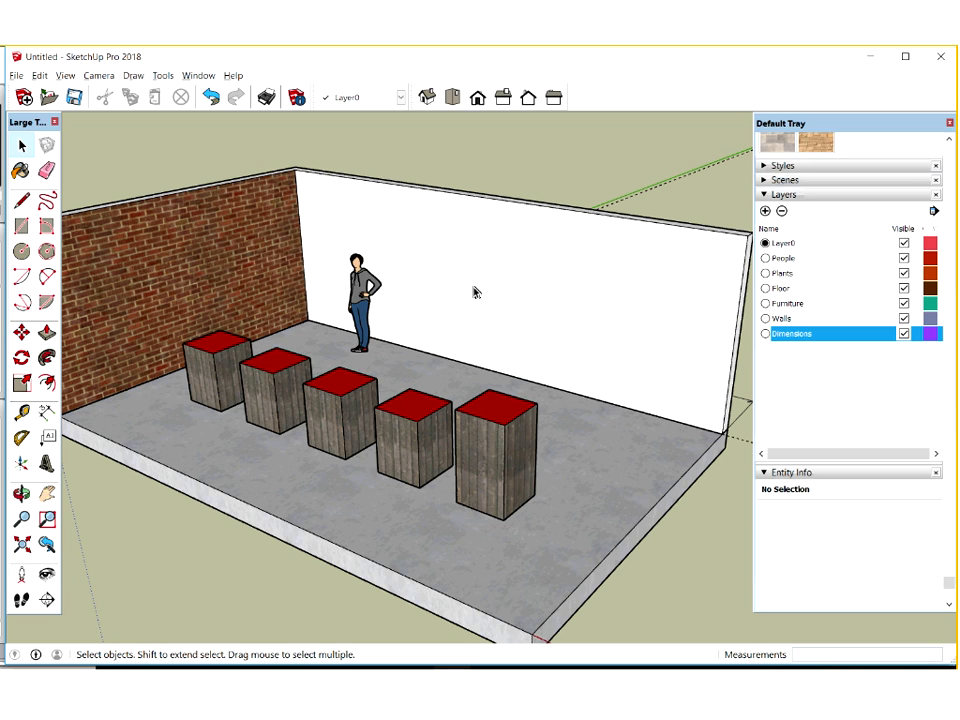
Apply the Construction Documentation Style from Default Styles to the model.
left_click(870, 168)
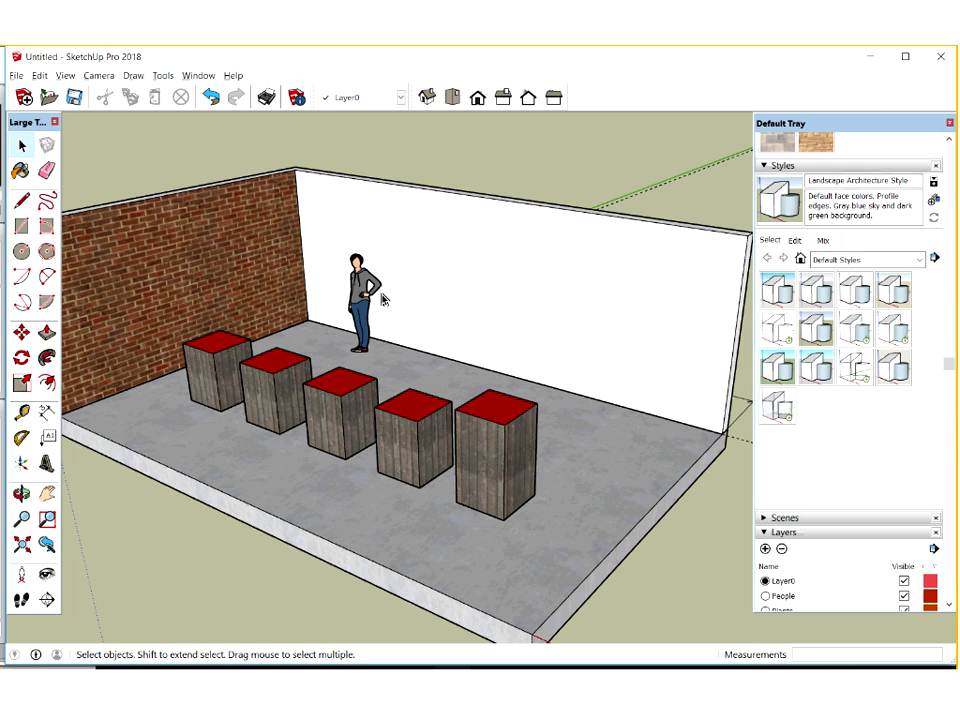
key("b")
key("o")
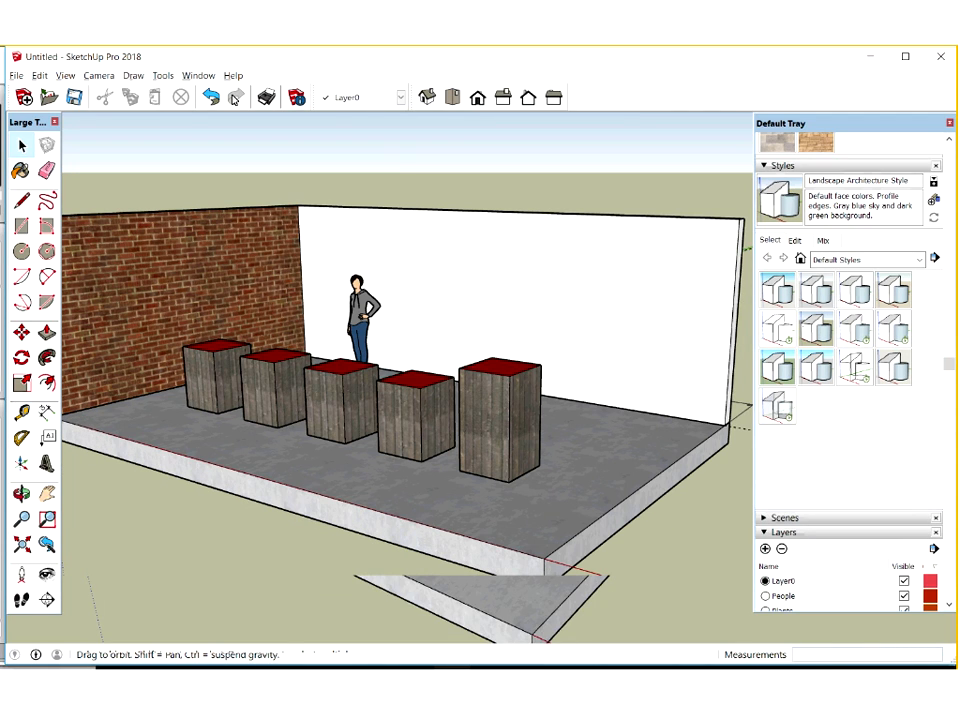
left_click(198, 75)
mouse_move(224, 91)
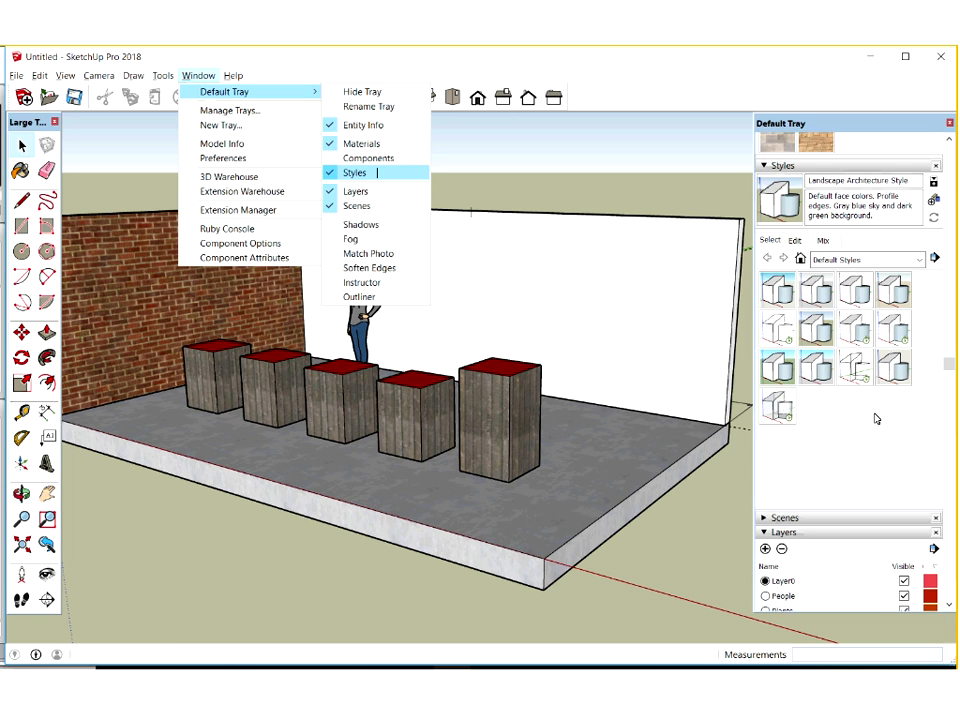
left_click(858, 290)
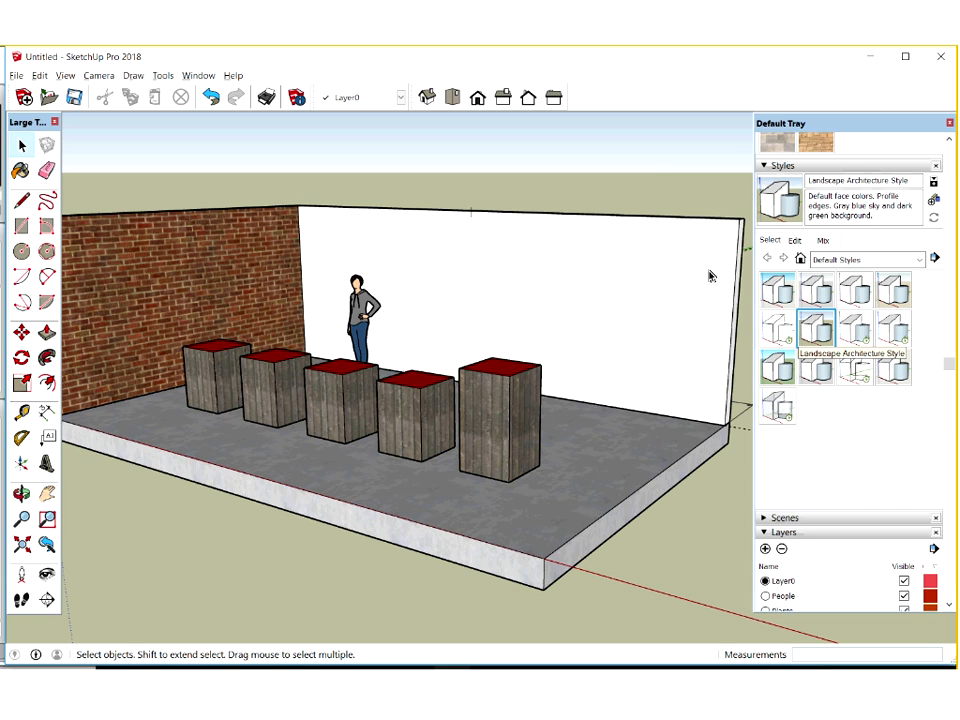
Hide the axes and the guides in the model.
key("b")
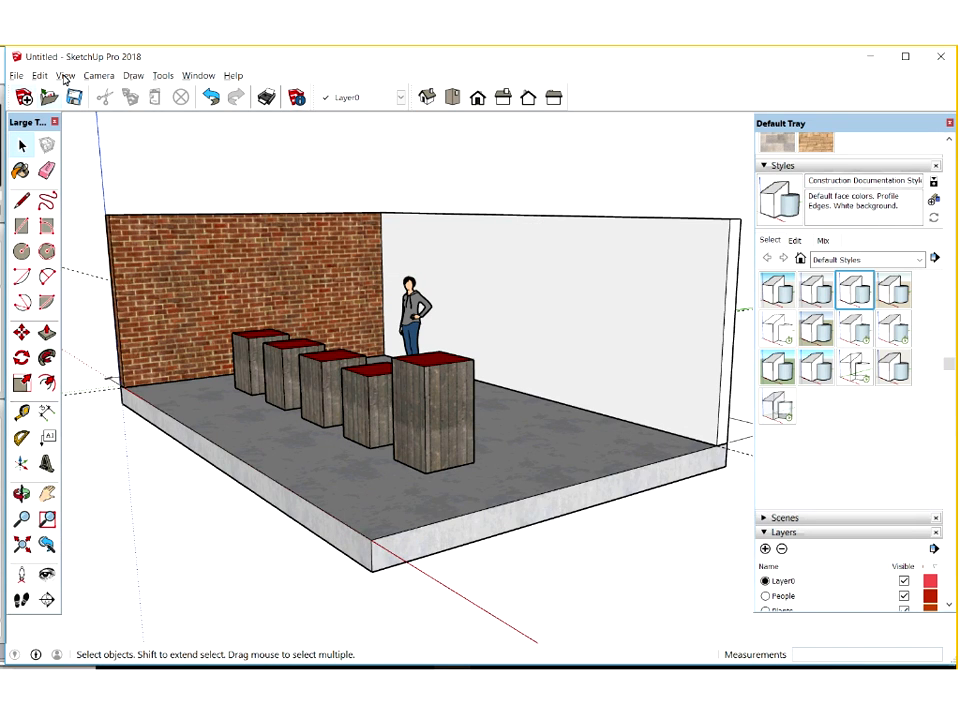
left_click(64, 76)
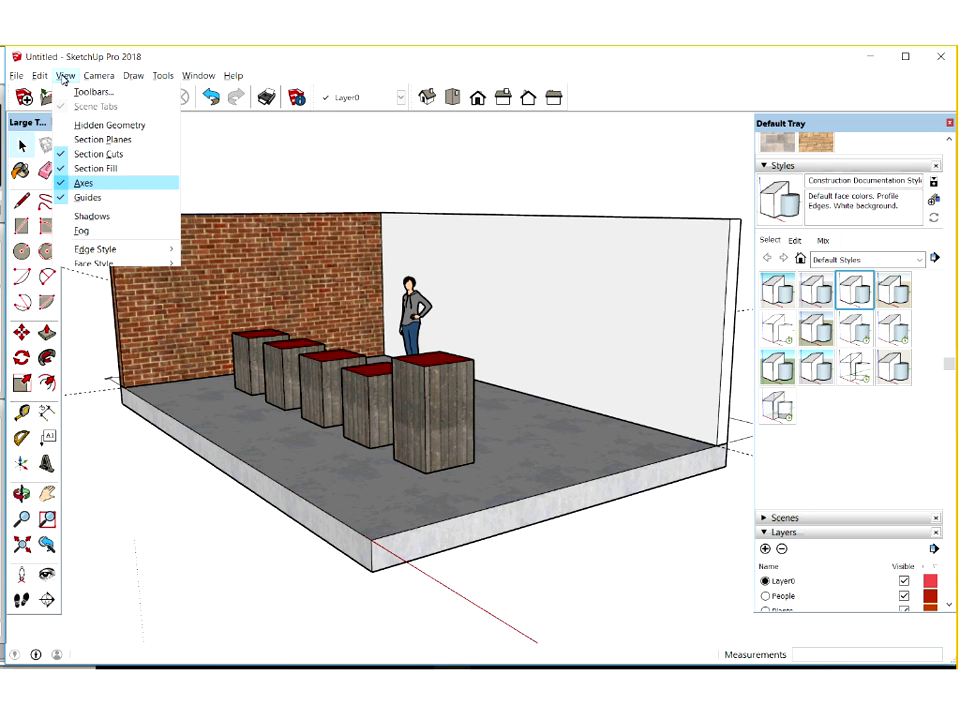
left_click(83, 183)
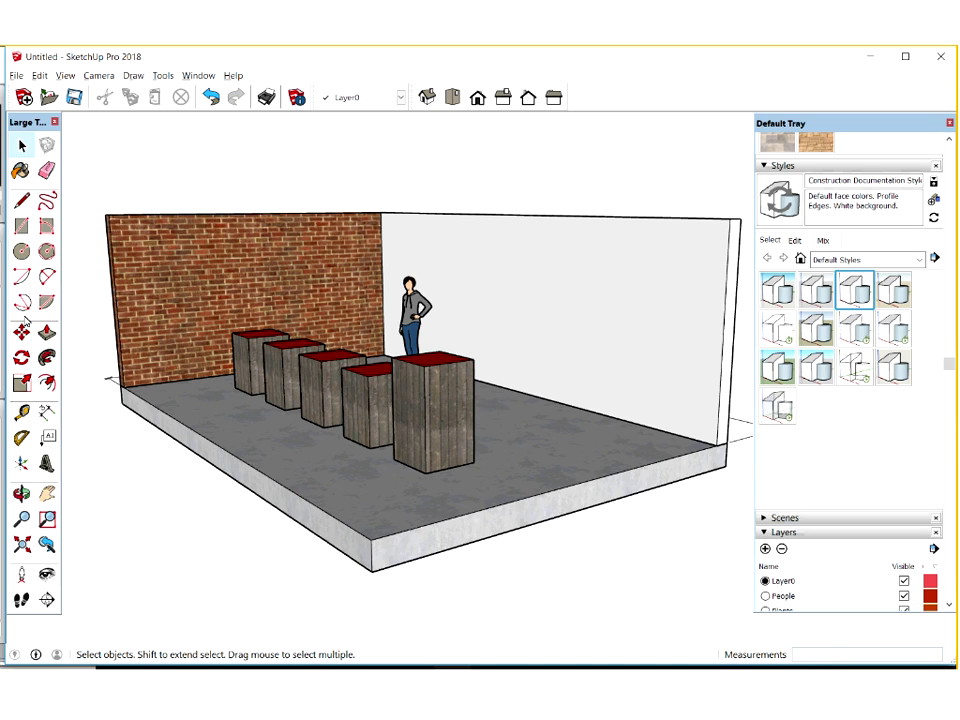
key("alt+Tab")
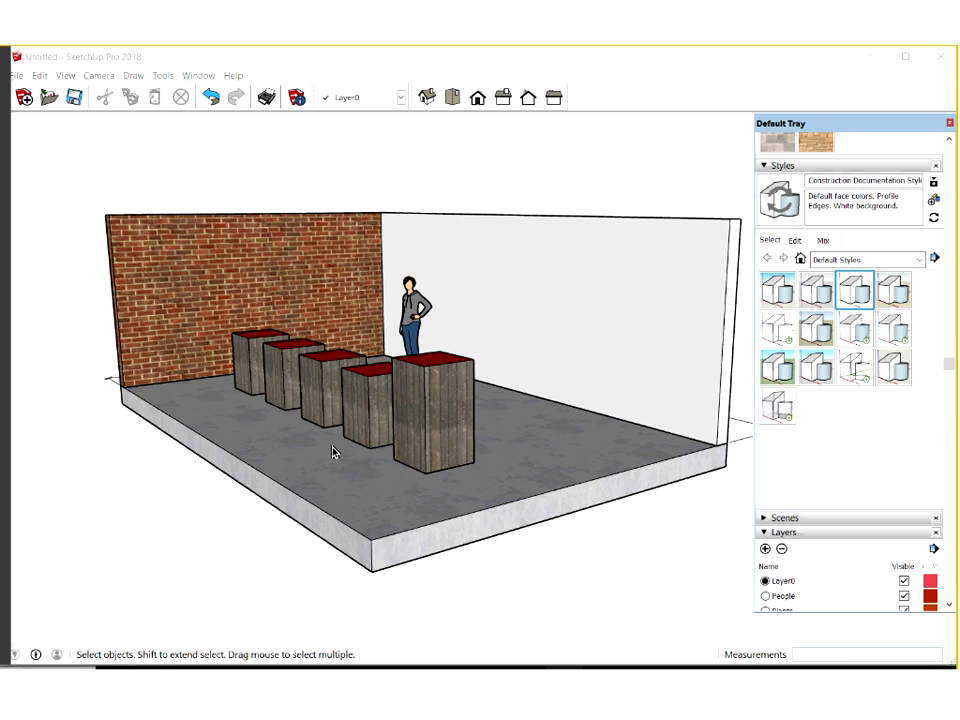
key("b")
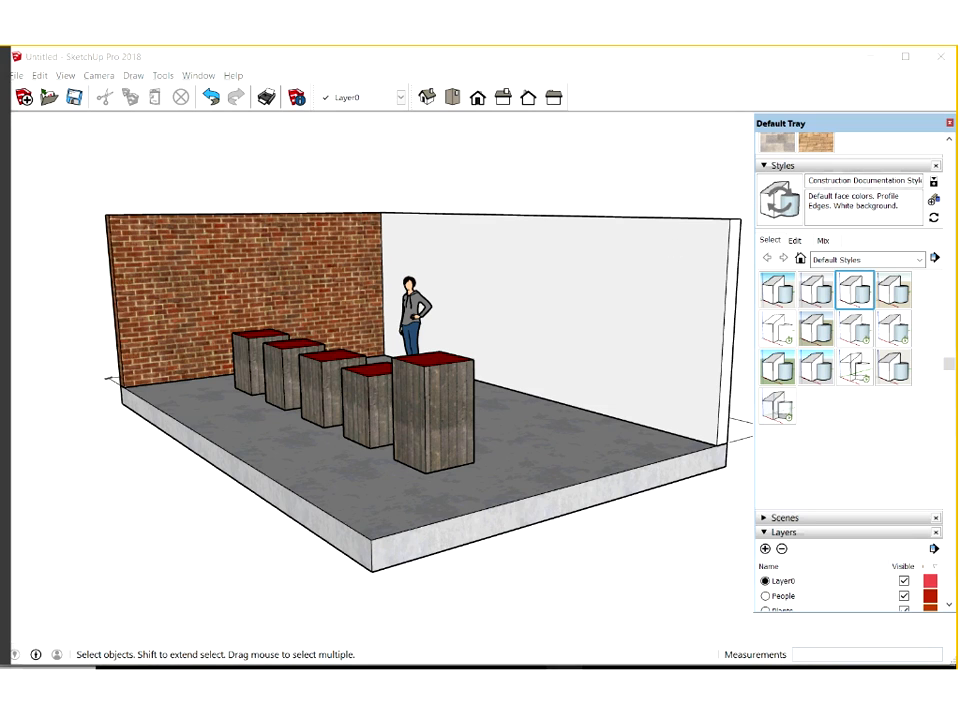
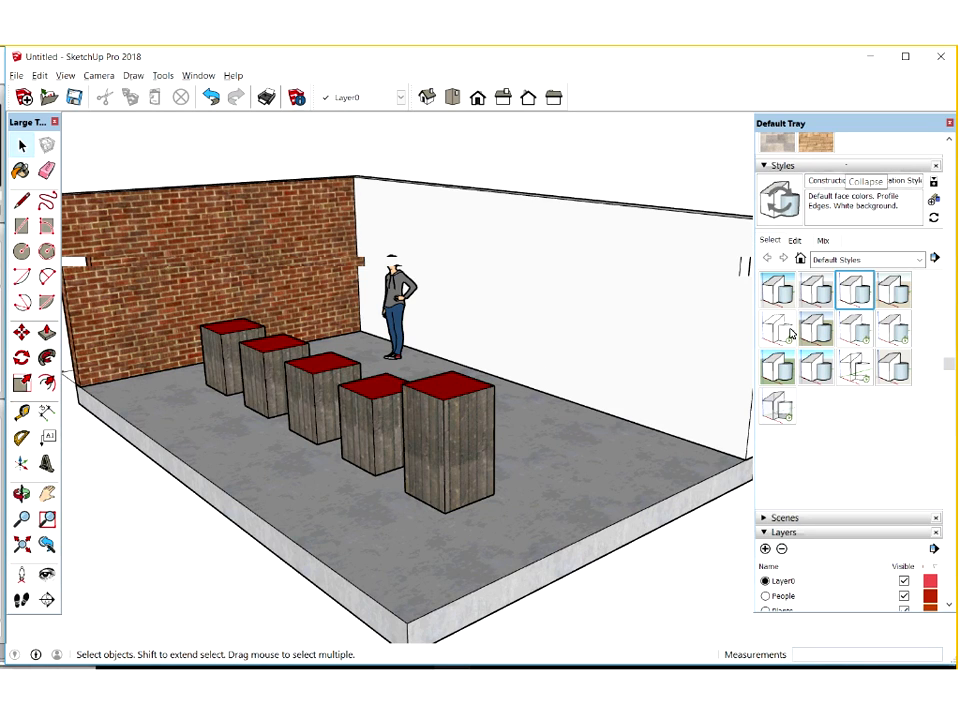
left_click(924, 261)
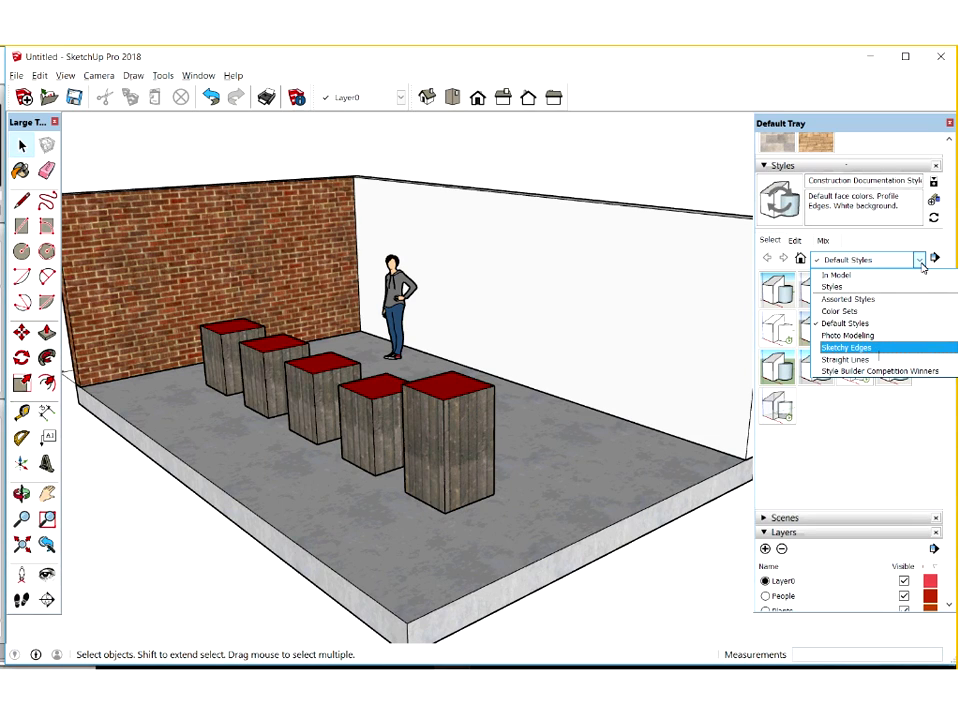
left_click(789, 242)
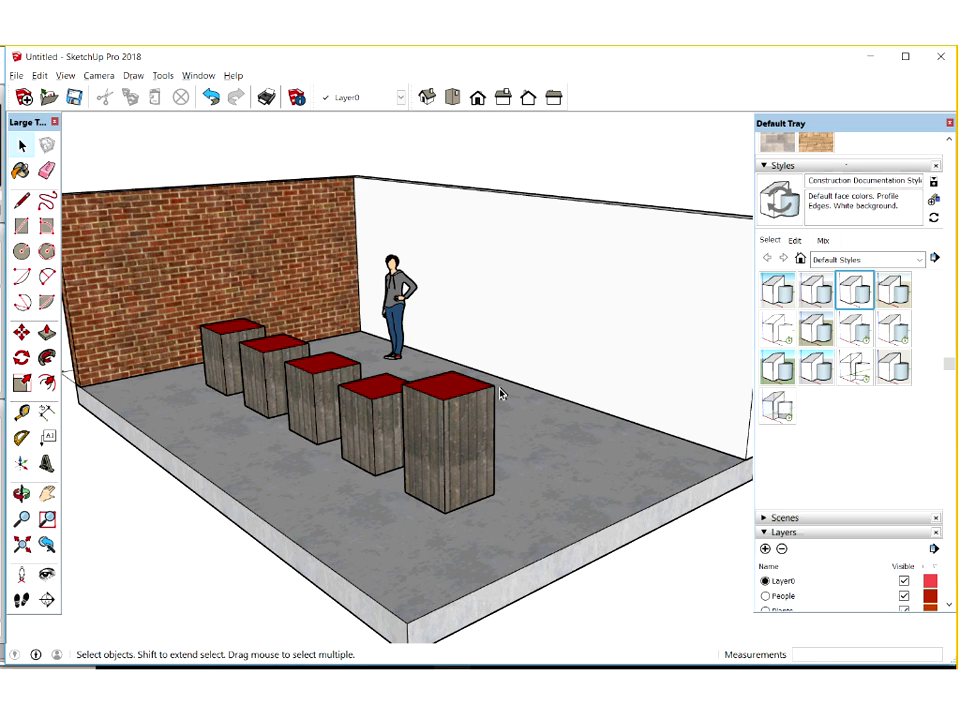
Turn off the display of edges in the model and switch it back on.
left_click(73, 79)
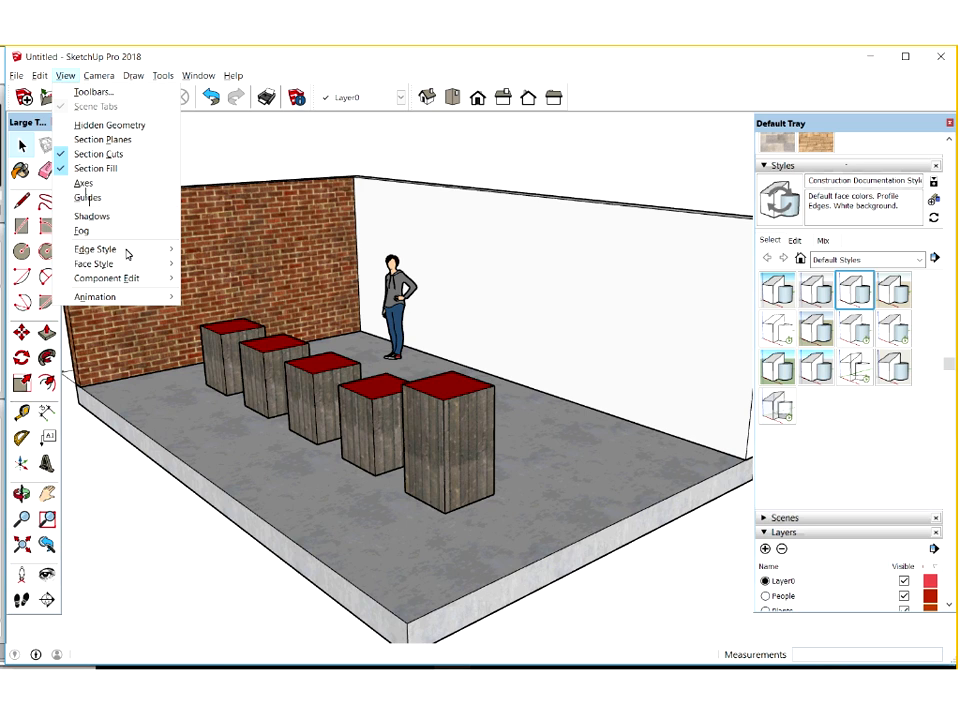
mouse_move(128, 250)
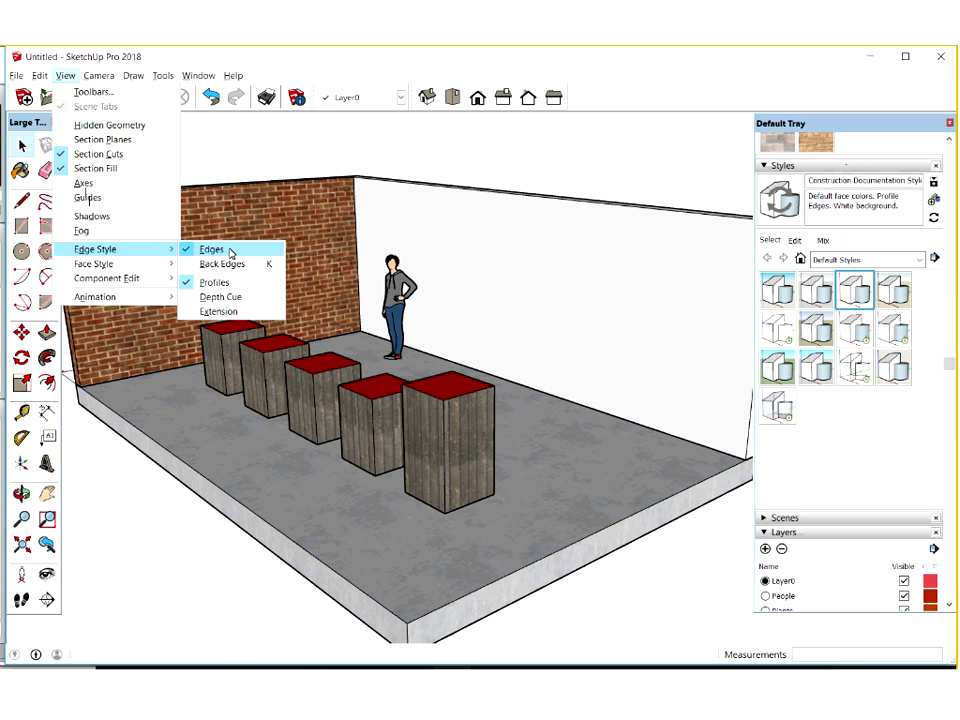
left_click(230, 254)
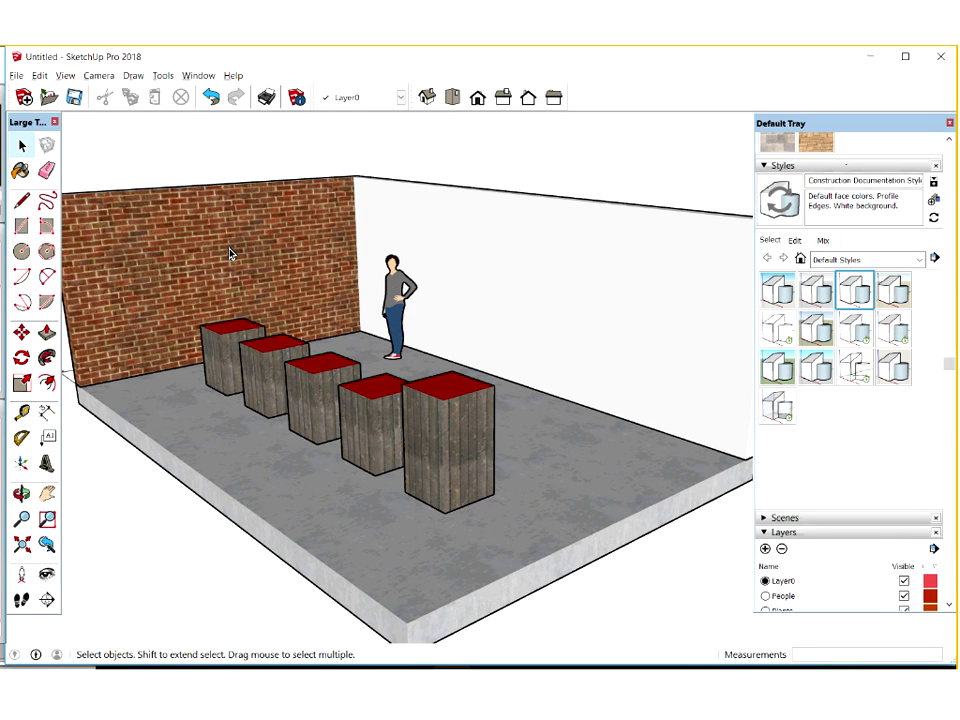
left_click(65, 77)
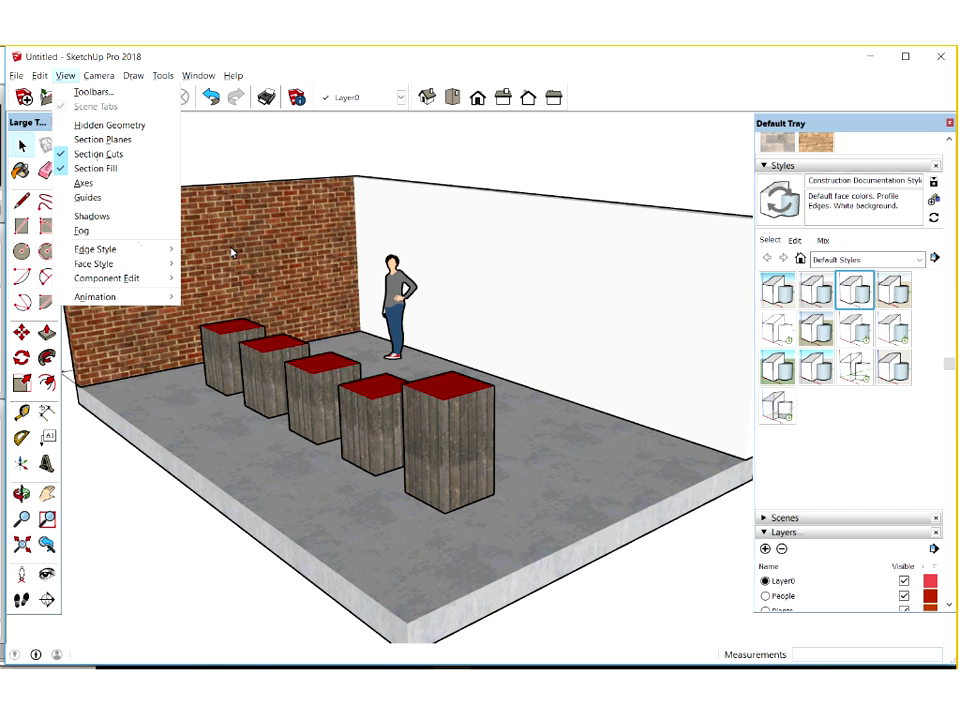
left_click(430, 139)
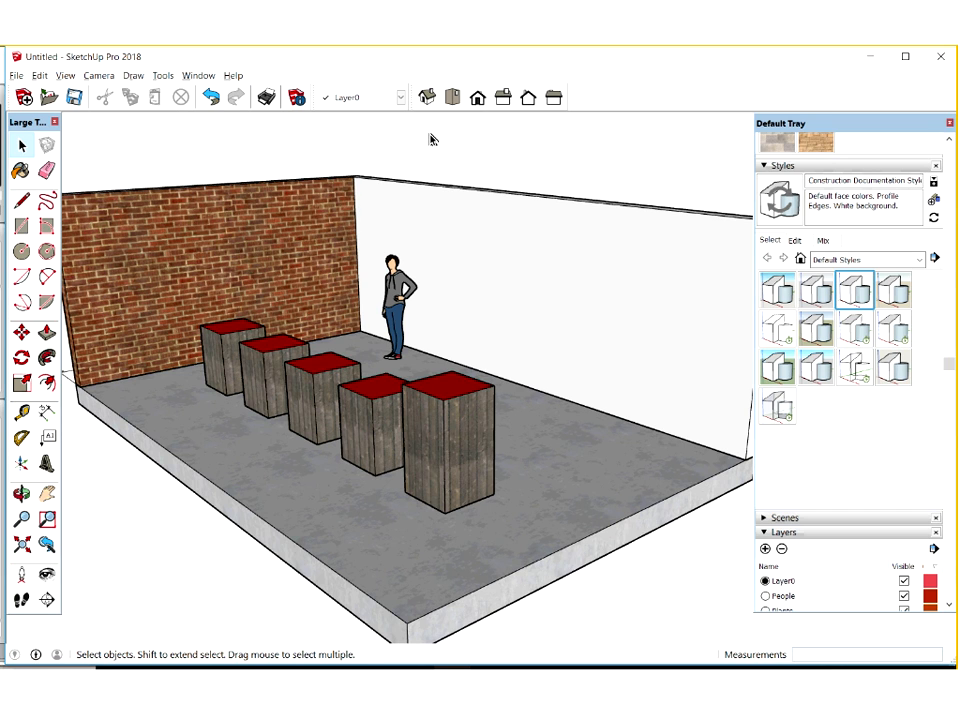
Edit the current style's edge settings to turn Profiles off.
left_click(796, 242)
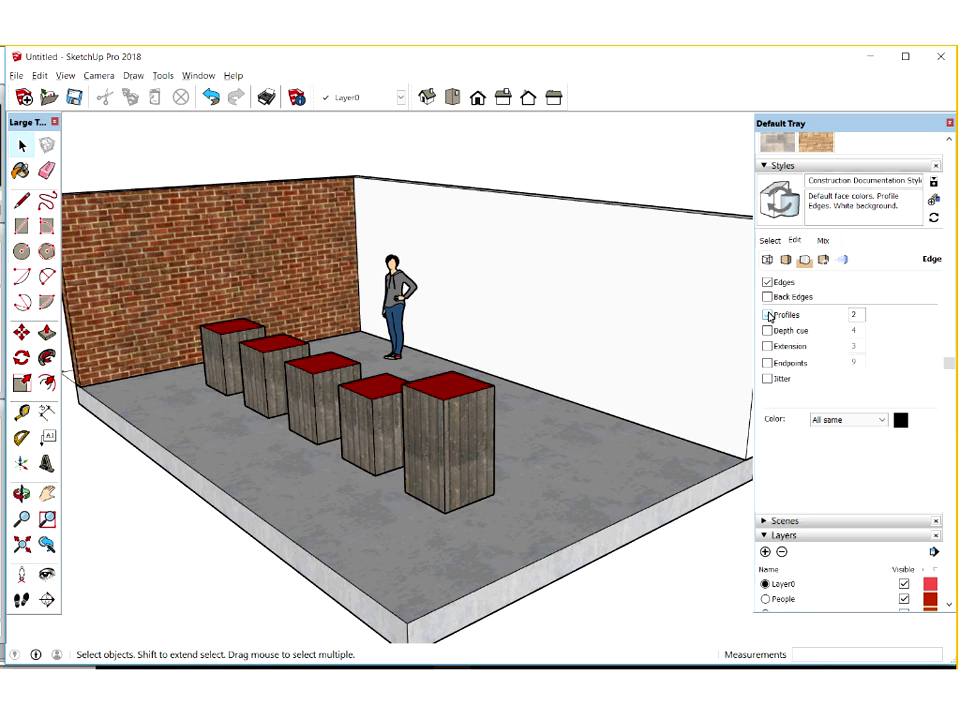
left_click(768, 315)
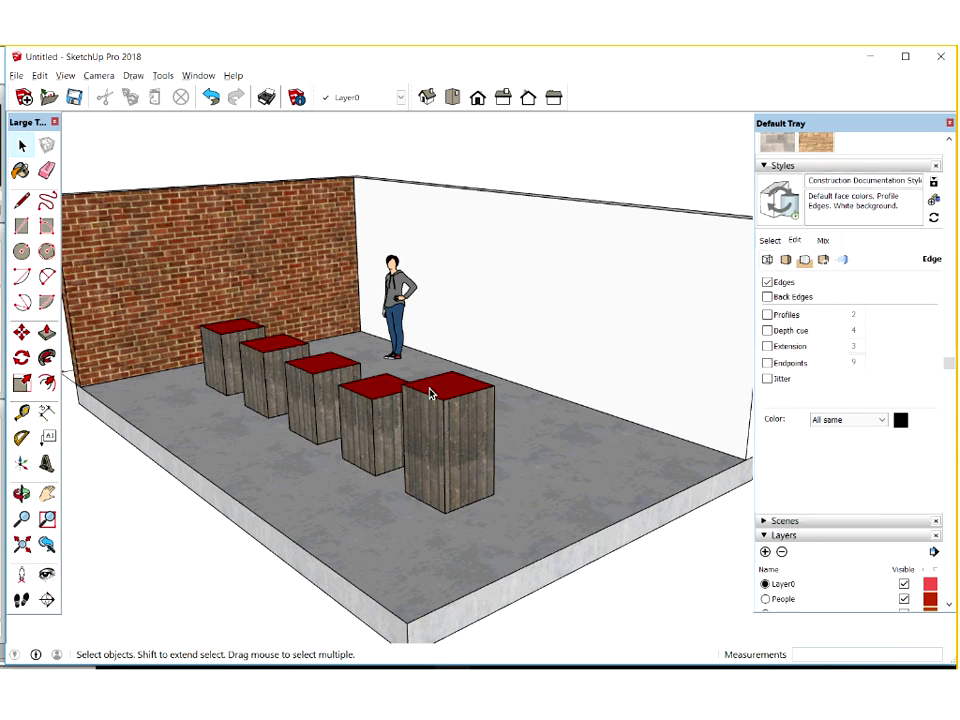
left_click(790, 317)
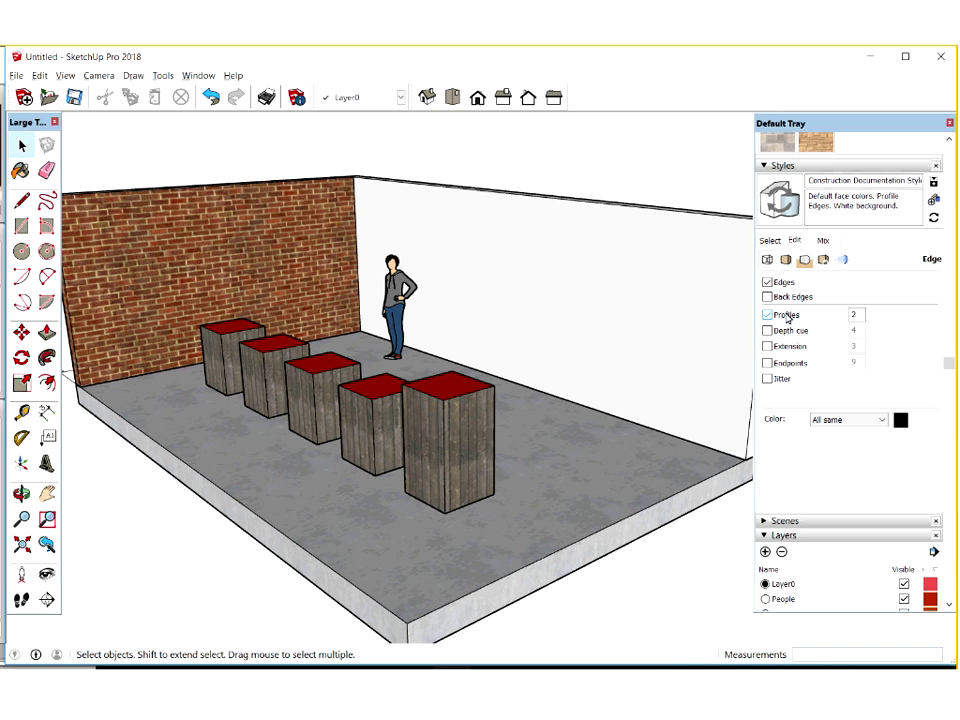
left_click(787, 318)
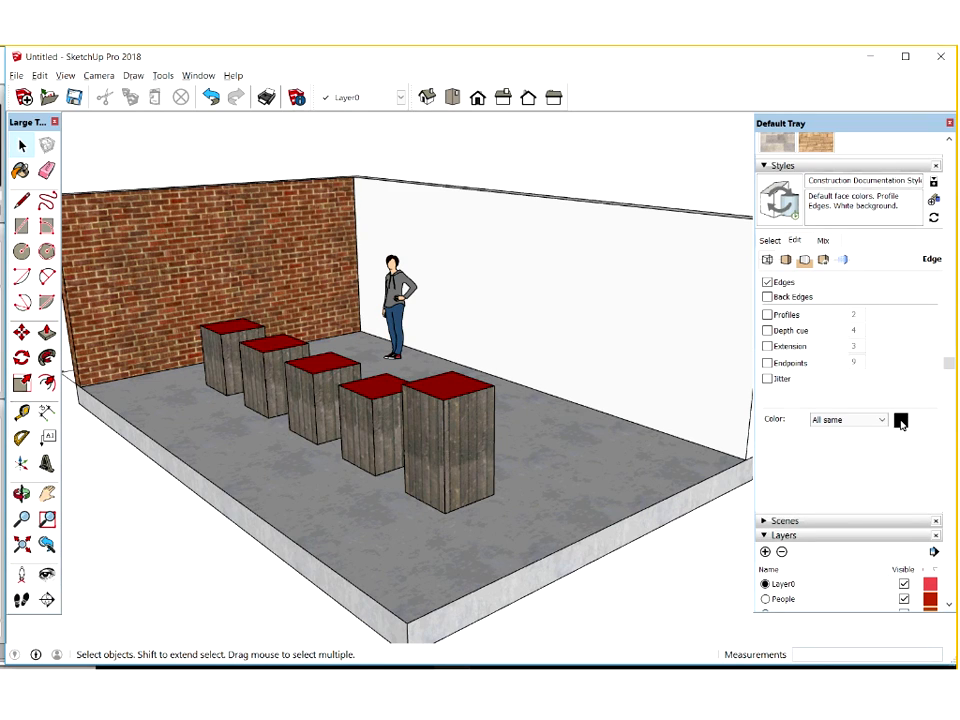
Change the edge colour of the current style to a dark grey by adjusting its brightness in the colour wheel.
left_click(901, 421)
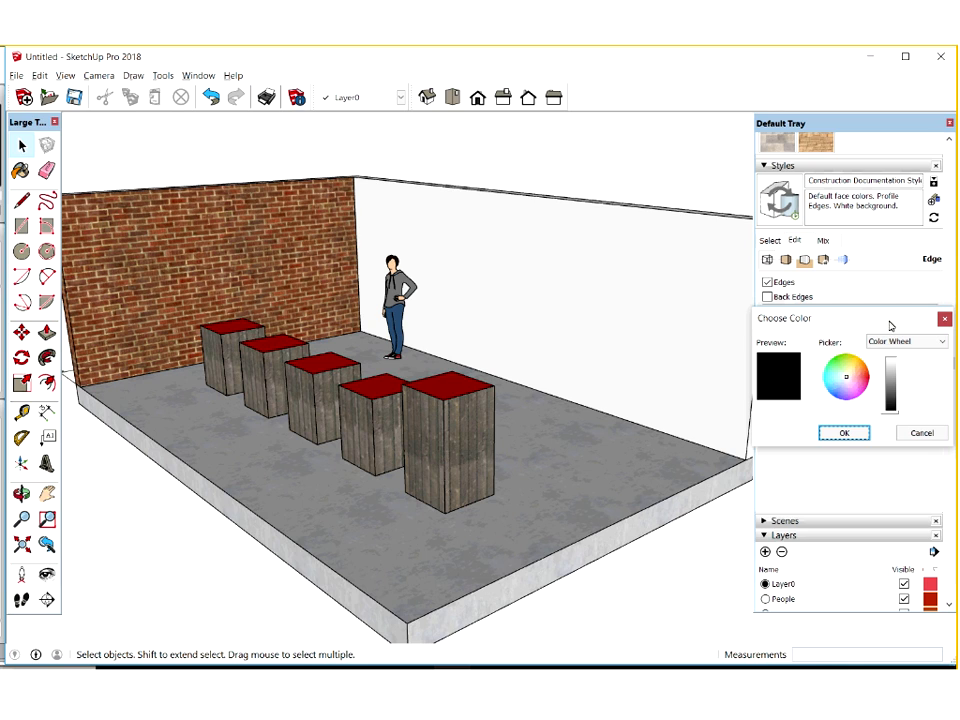
left_click(896, 411)
left_click(898, 404)
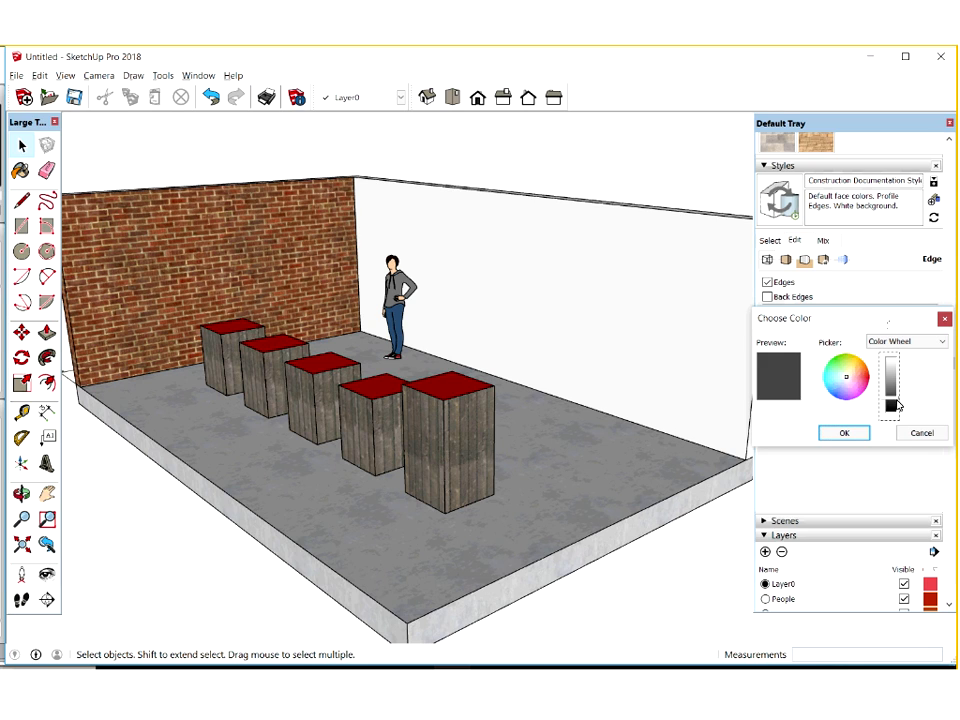
left_click(856, 436)
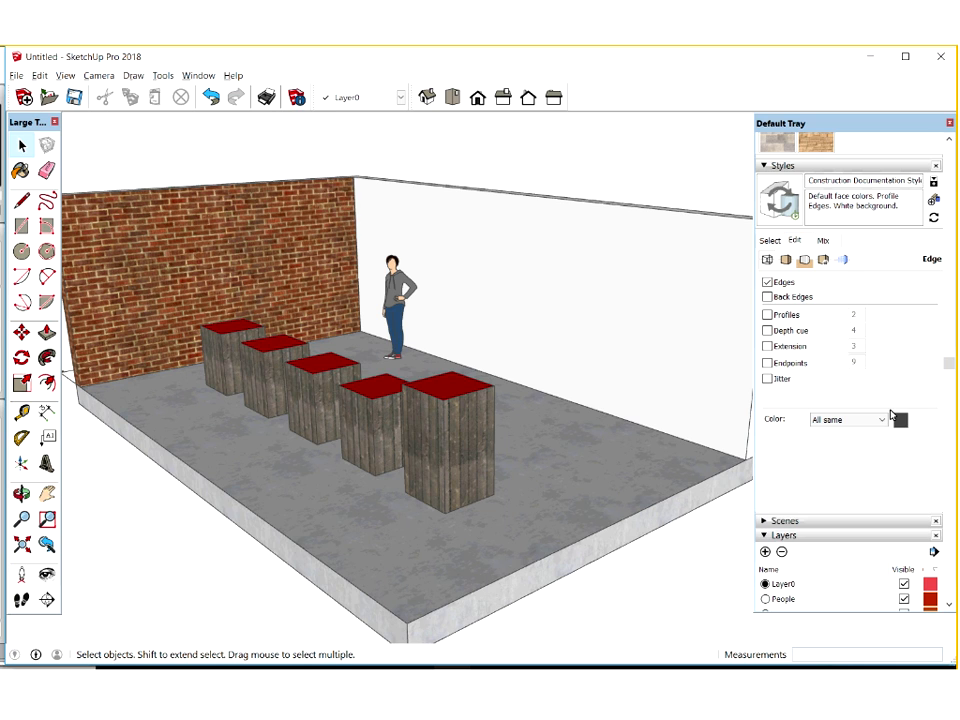
left_click(901, 419)
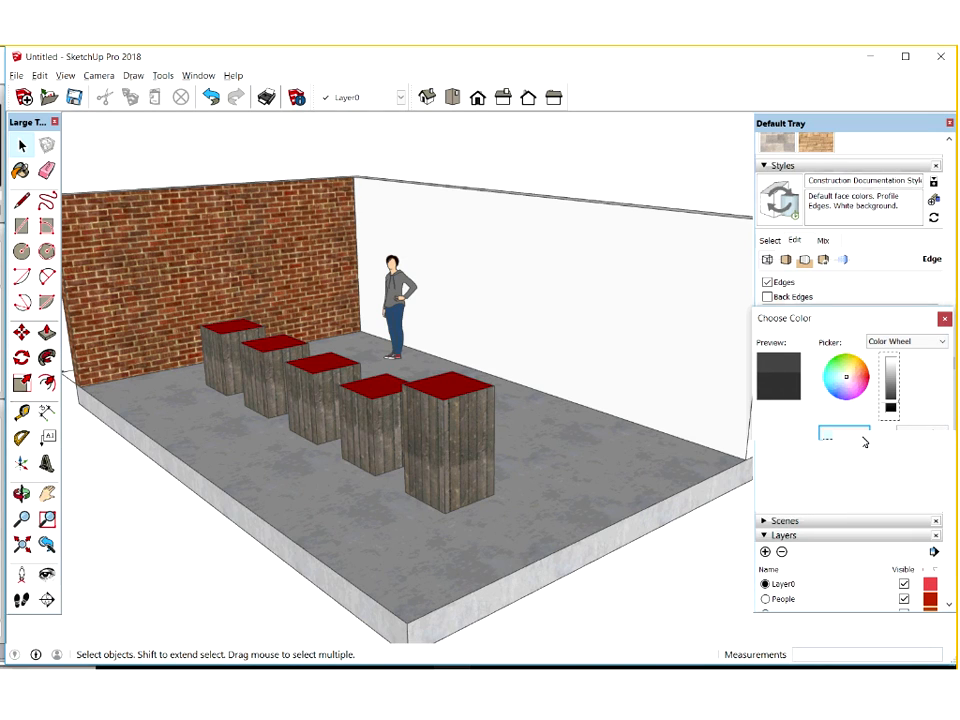
left_click_drag(837, 319, 838, 320)
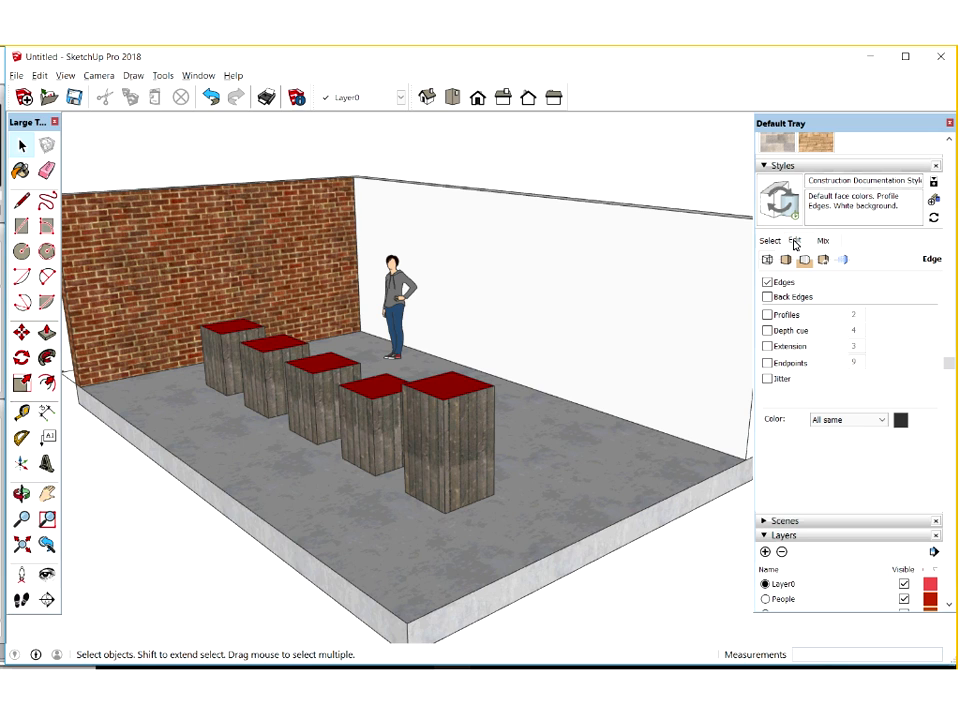
Try colouring the edges By material and return the edge colour option to All same.
left_click(885, 421)
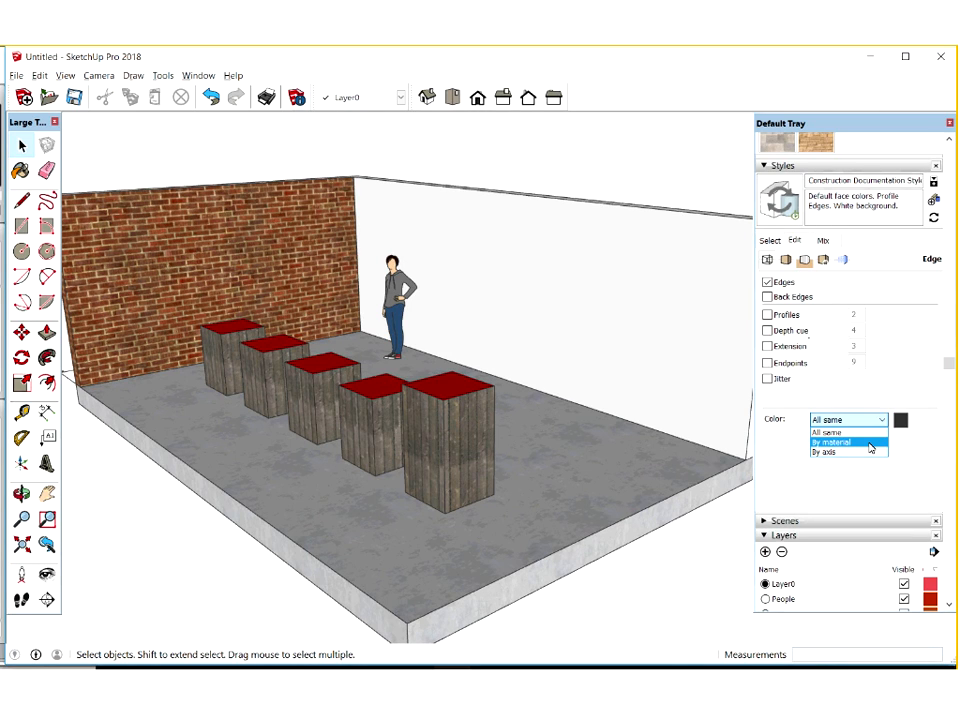
left_click(870, 442)
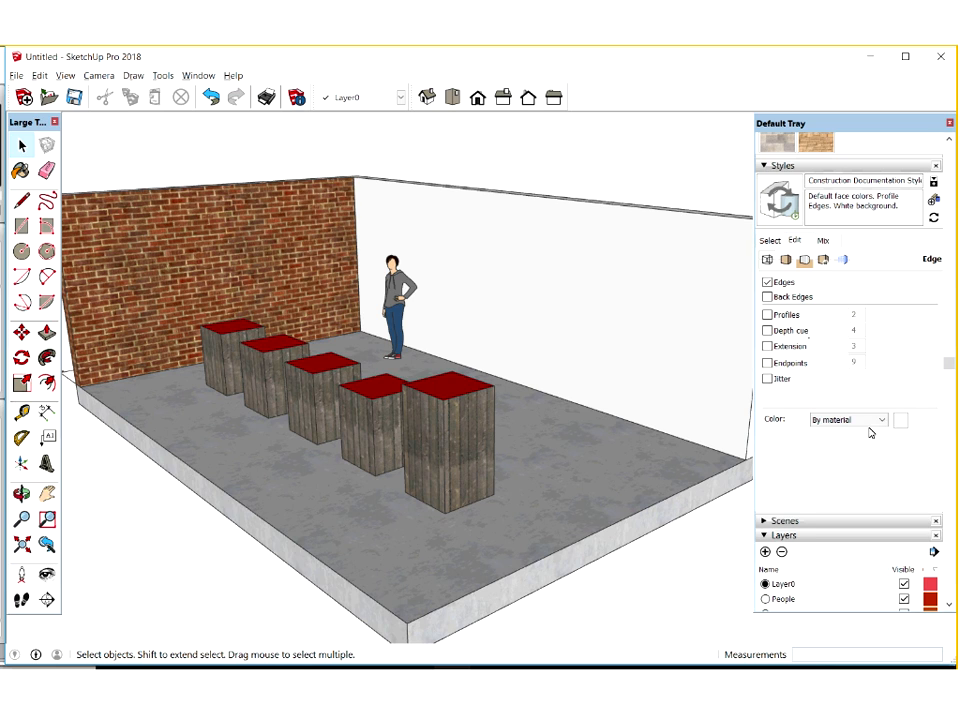
left_click(871, 421)
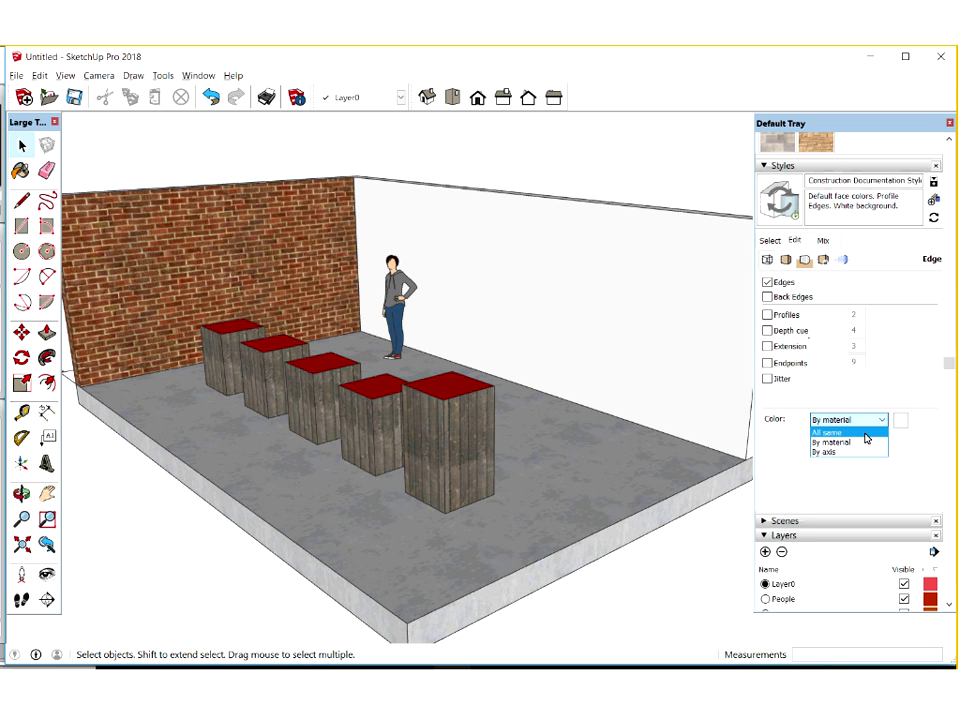
left_click(866, 434)
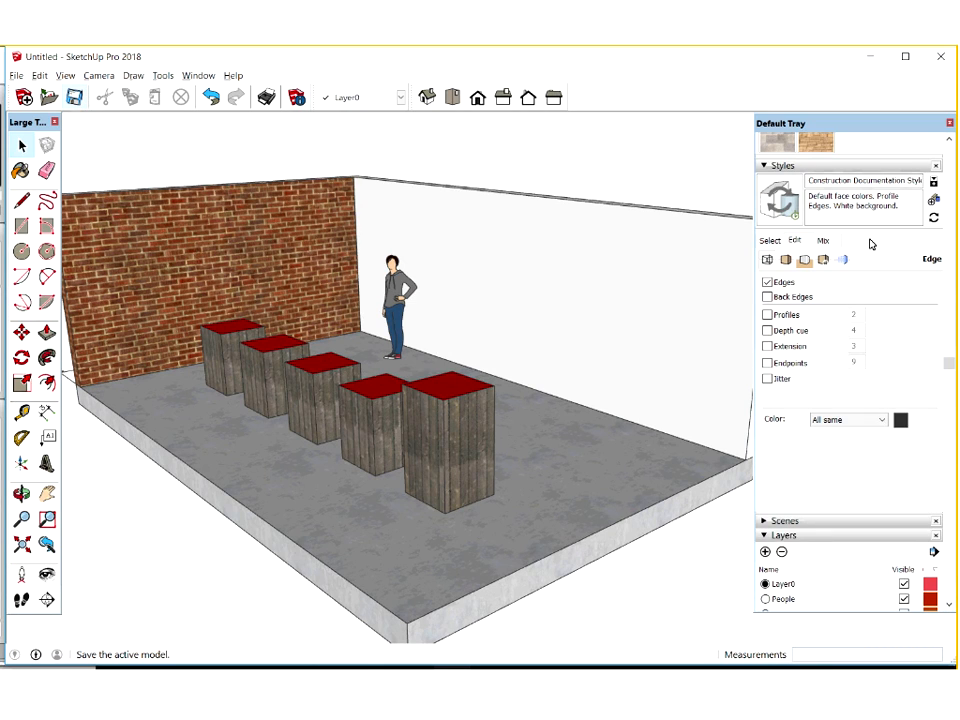
Collapse the Styles settings, open the Scenes settings and add a scene of the current perspective view.
left_click(852, 168)
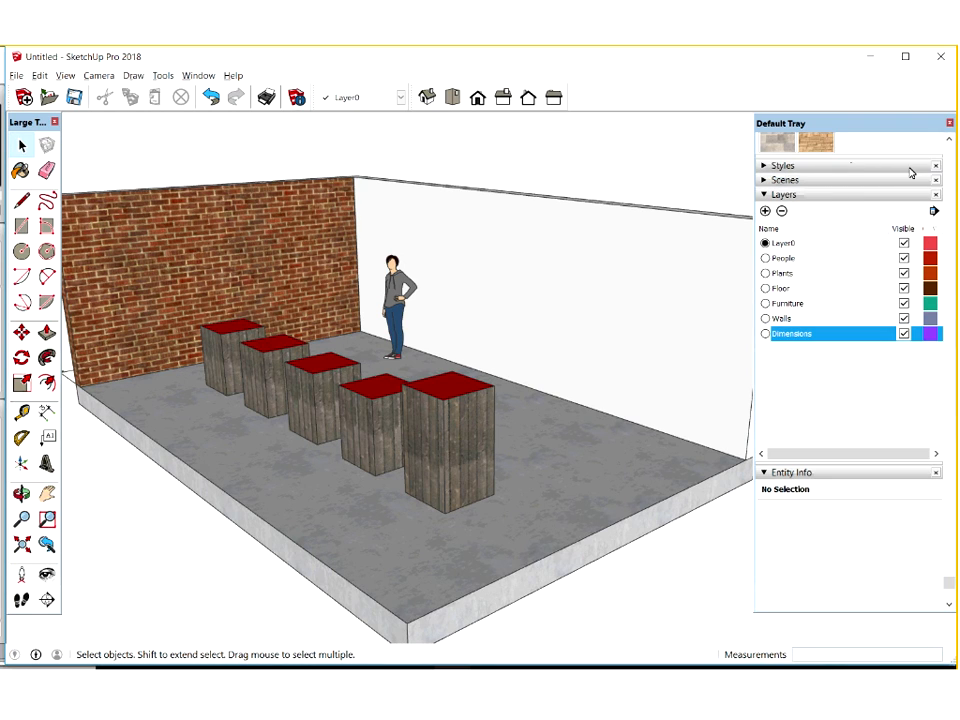
left_click(836, 184)
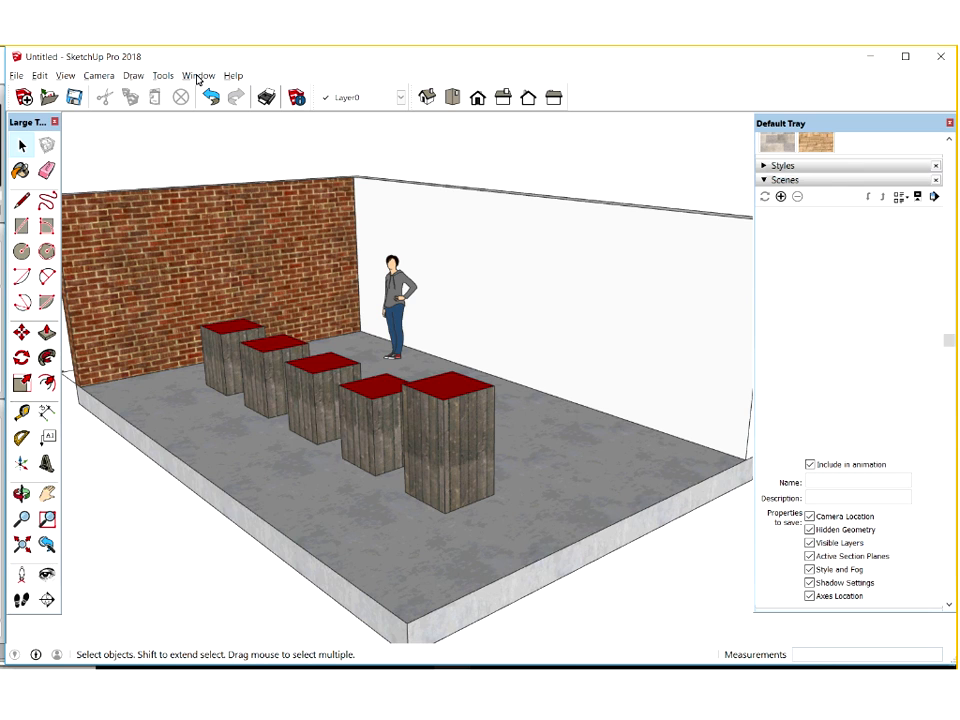
left_click(197, 77)
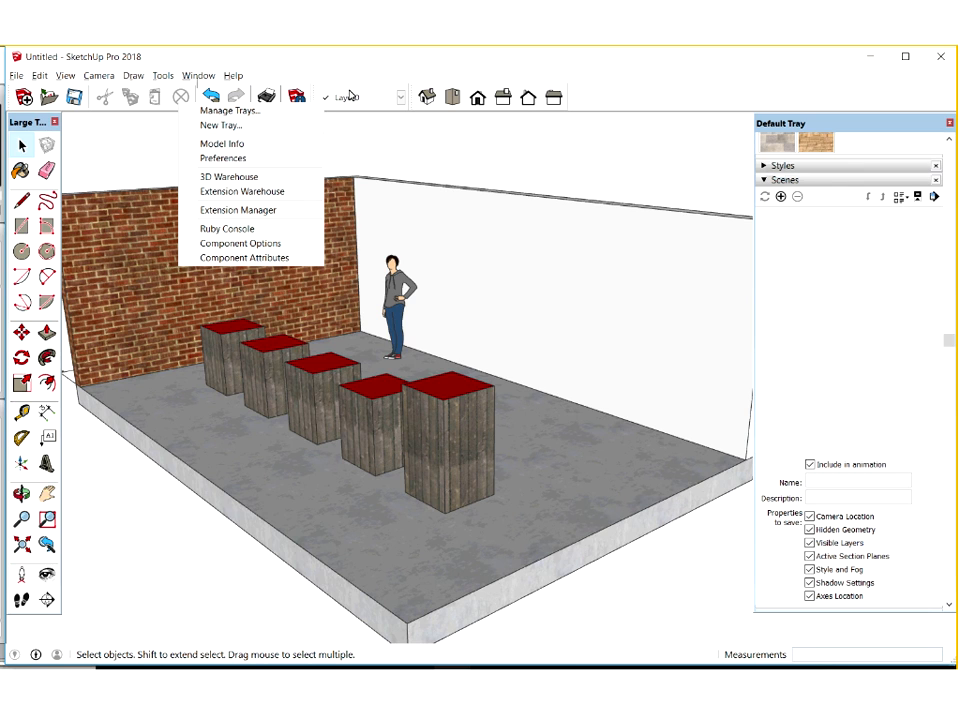
mouse_move(260, 92)
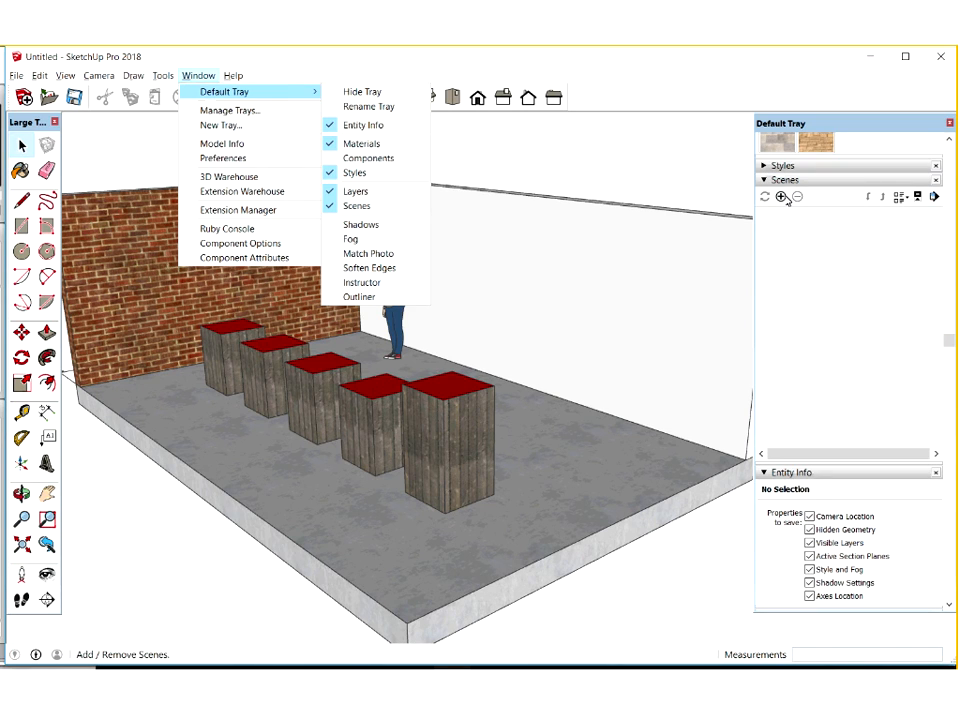
left_click(786, 198)
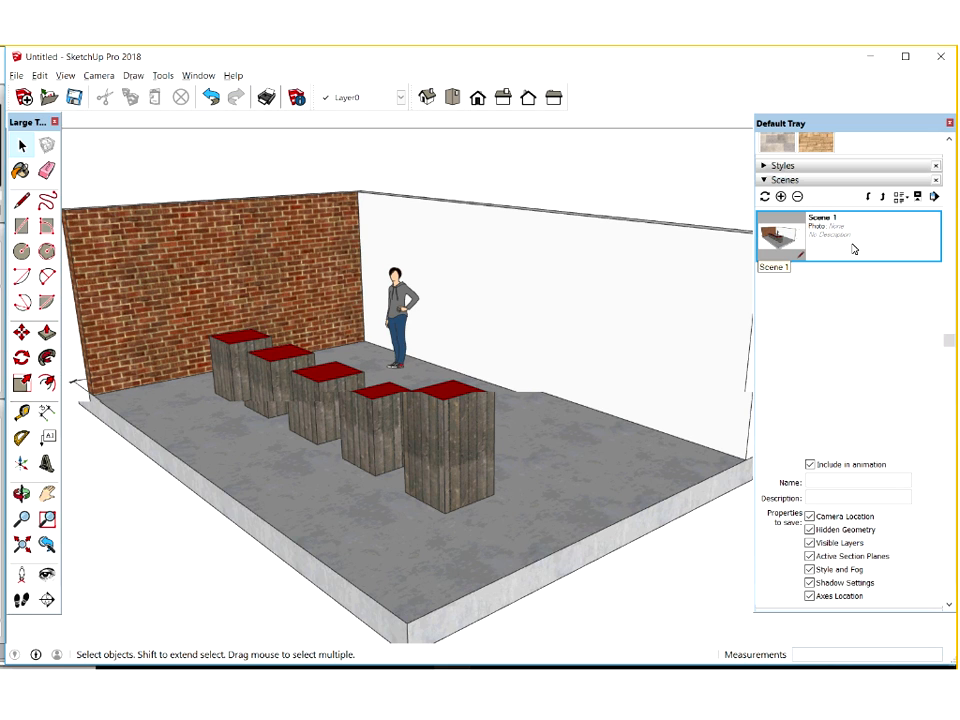
Rename the new scene as Perspective 1 and recall it after changing the view.
left_click(853, 249)
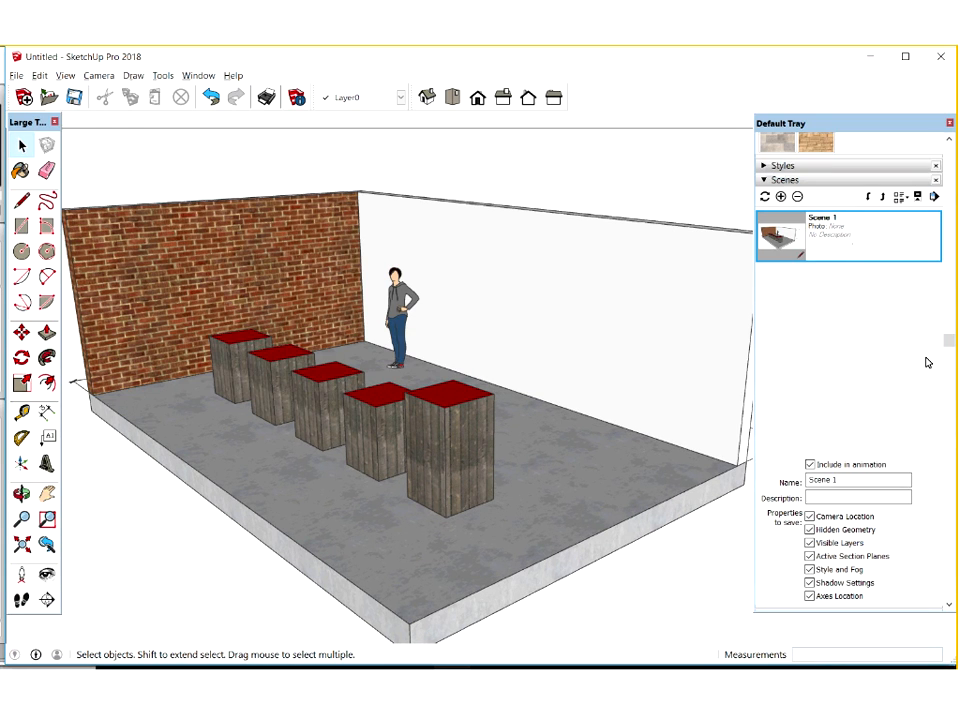
scroll(850, 408, "down", 2)
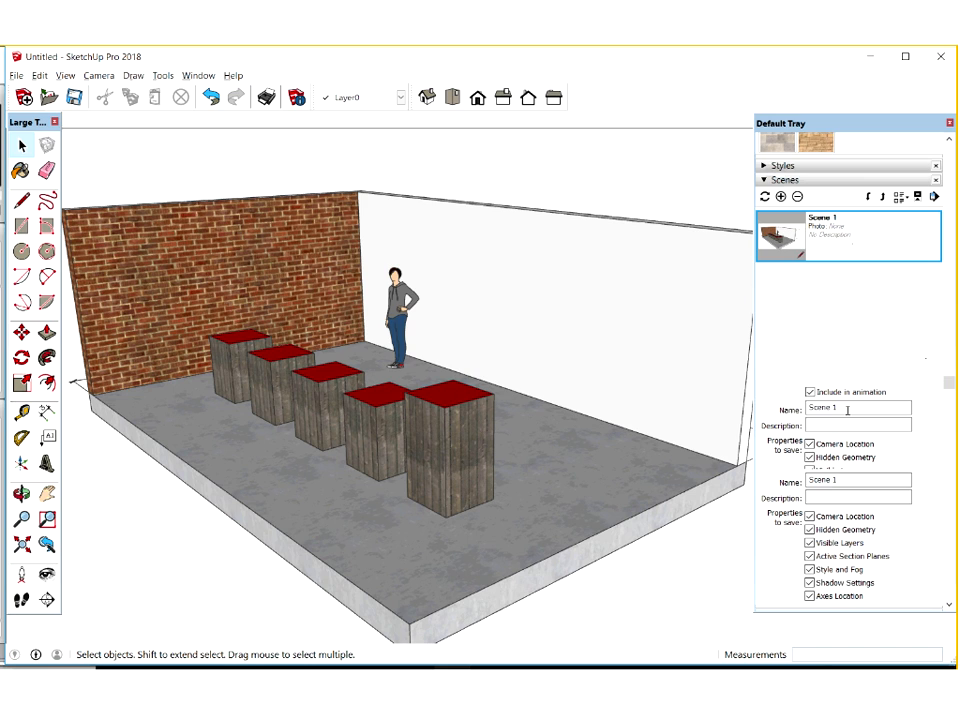
left_click(808, 410)
type("Perspec")
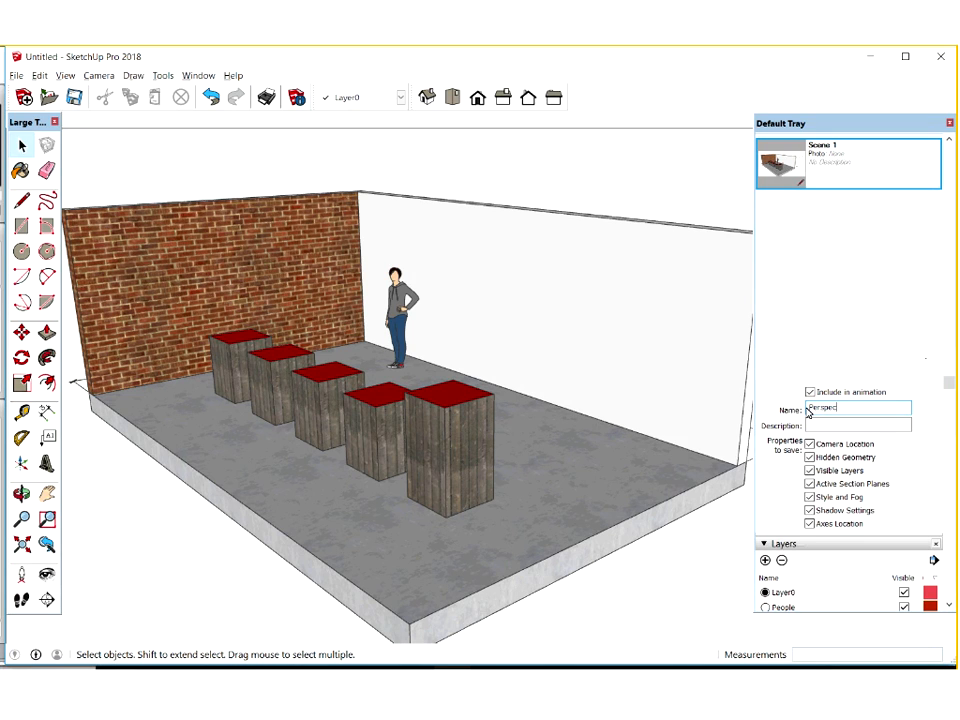
type("tive 1")
key("Return")
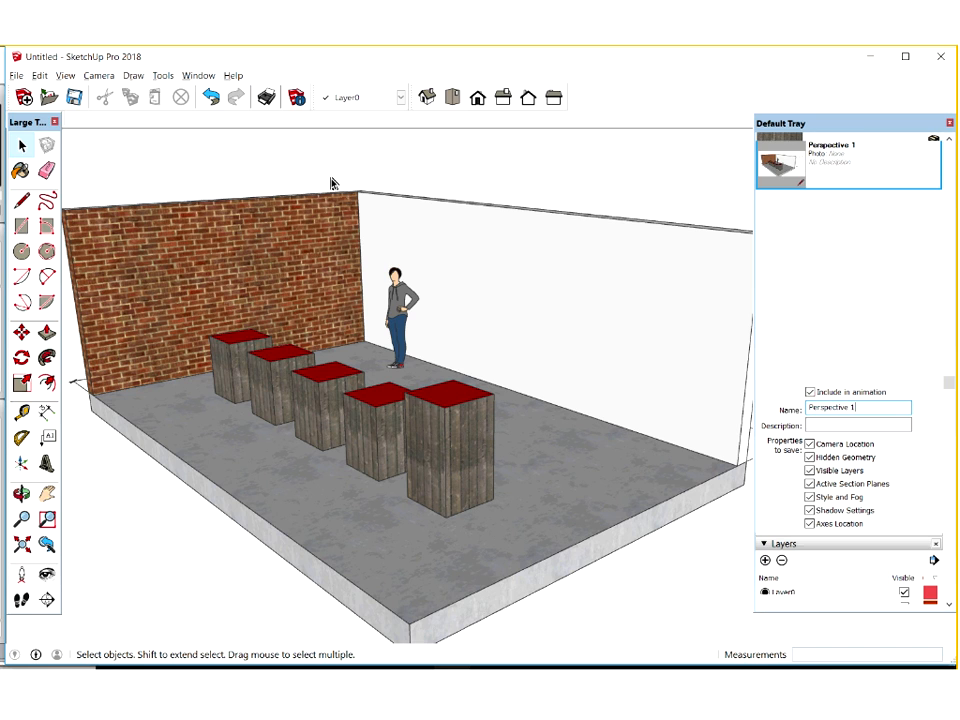
scroll(305, 328, "down", 3)
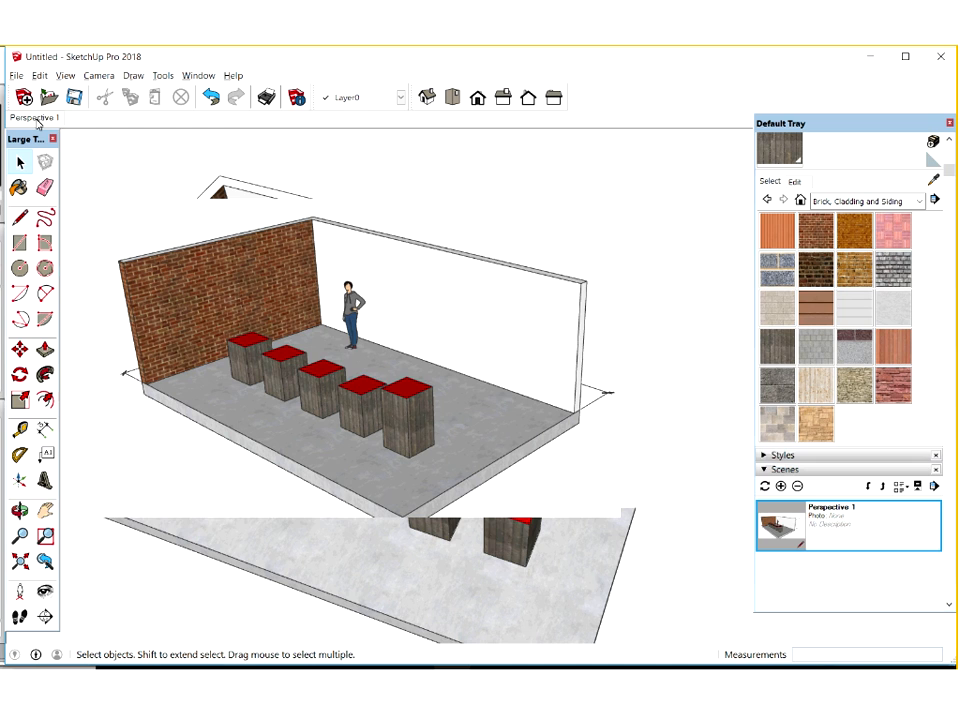
left_click(35, 118)
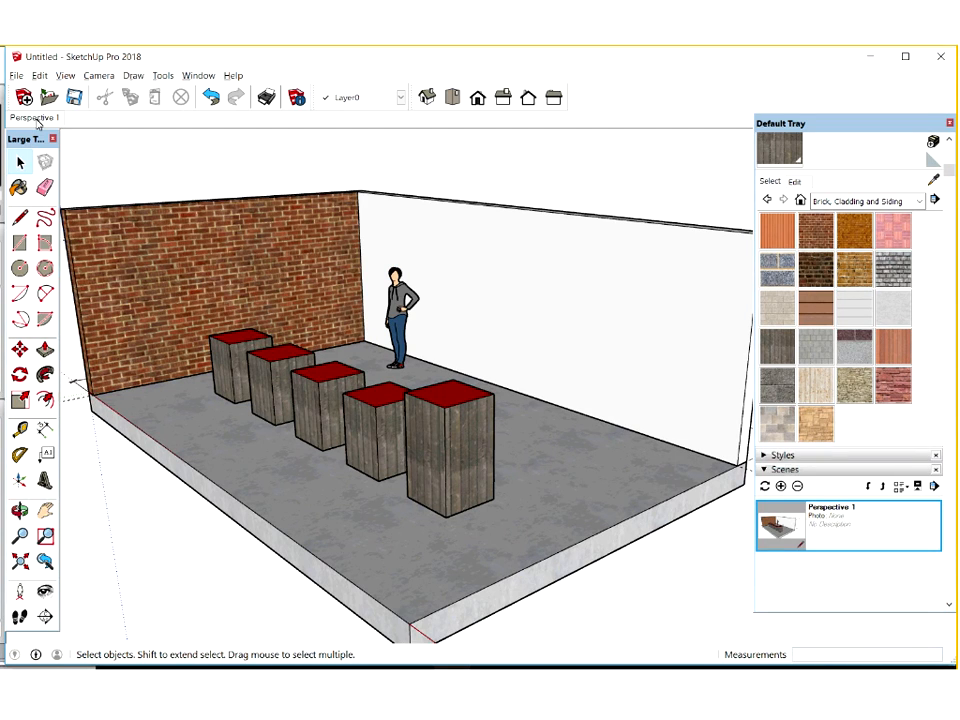
Switch the camera to Parallel Projection with the standard isometric view and frame the whole model.
left_click(104, 78)
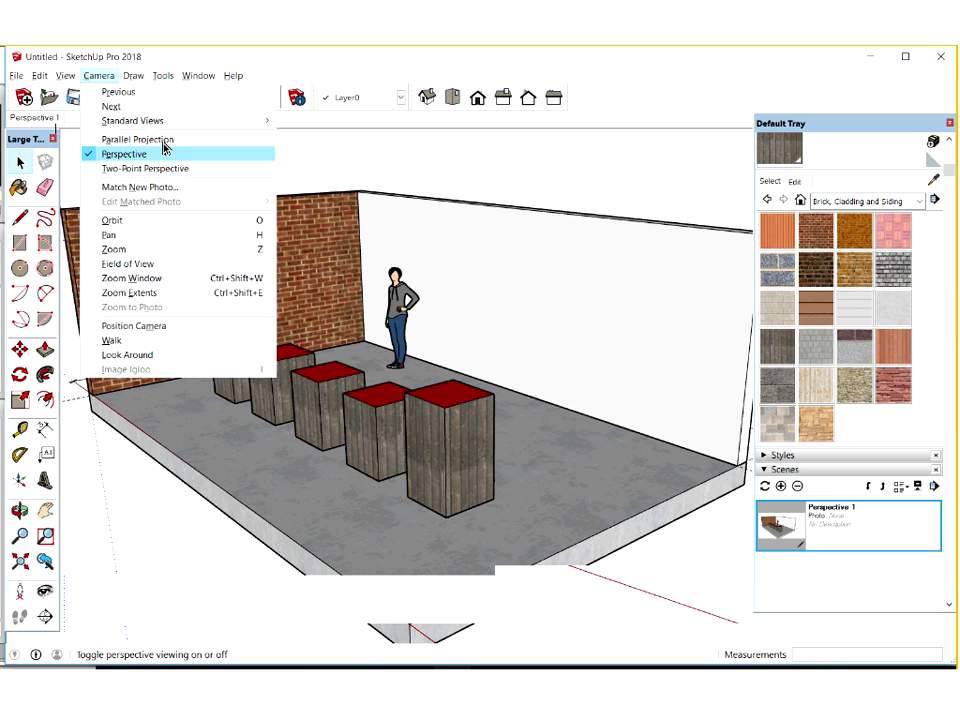
left_click(165, 148)
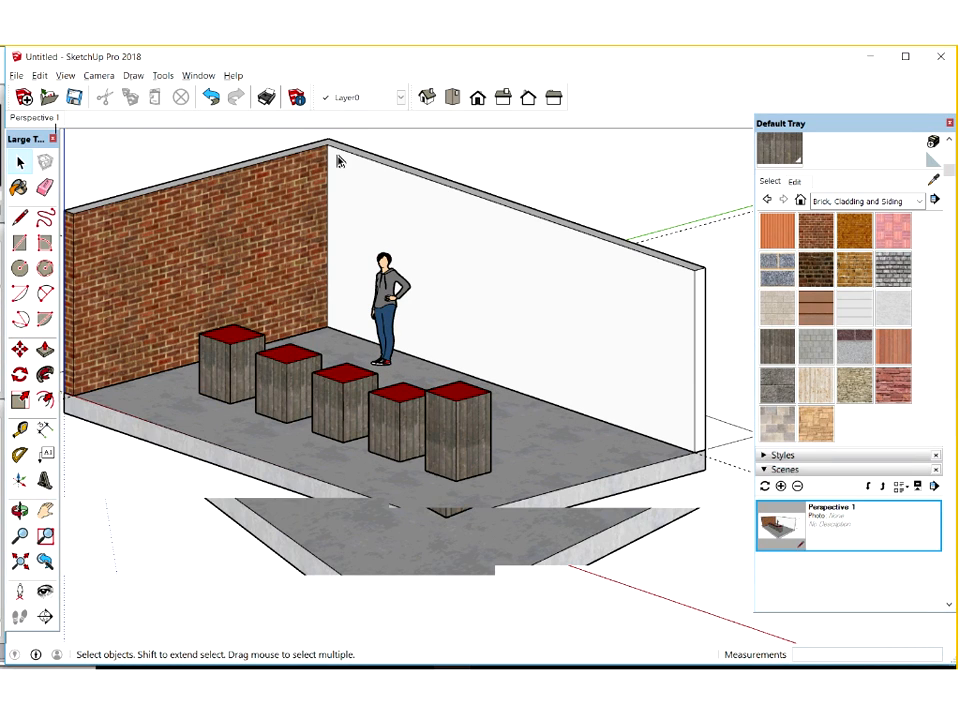
left_click(427, 98)
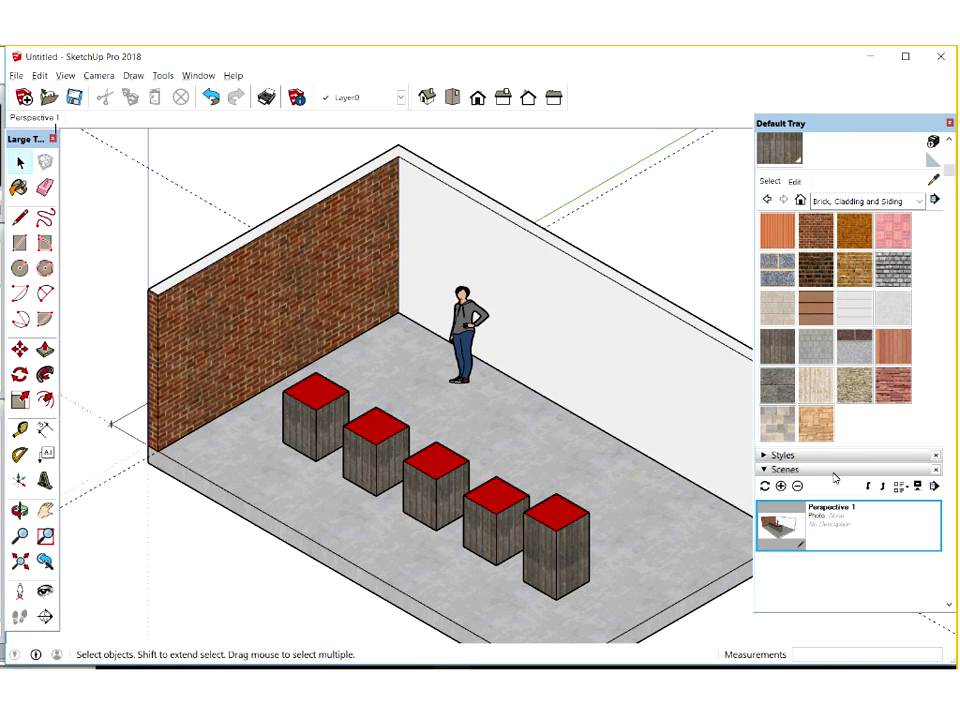
key("h")
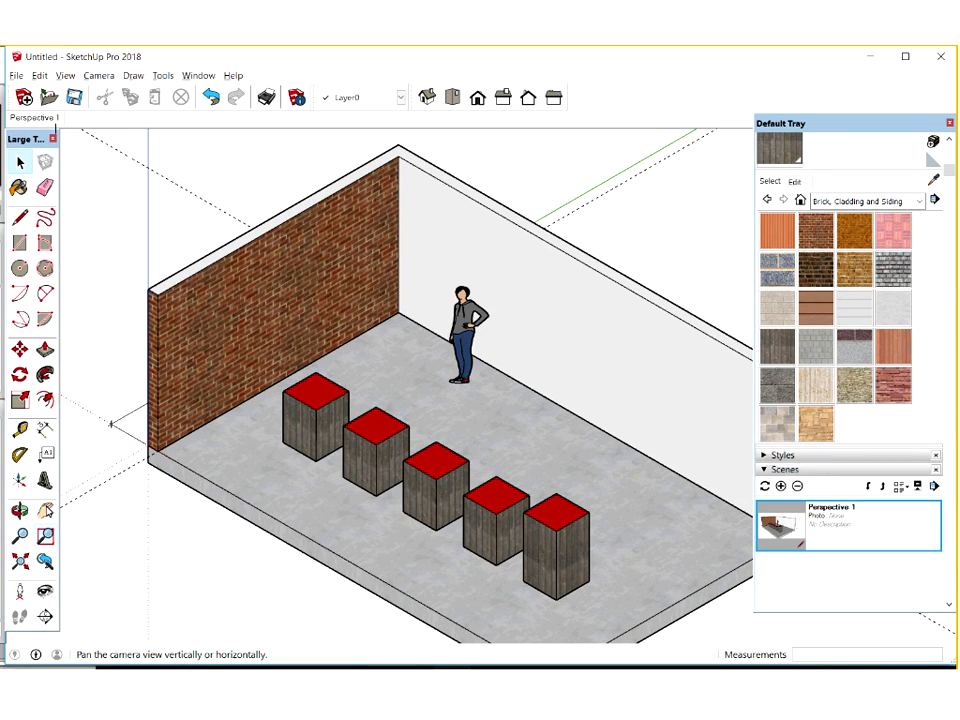
left_click_drag(447, 367, 429, 396)
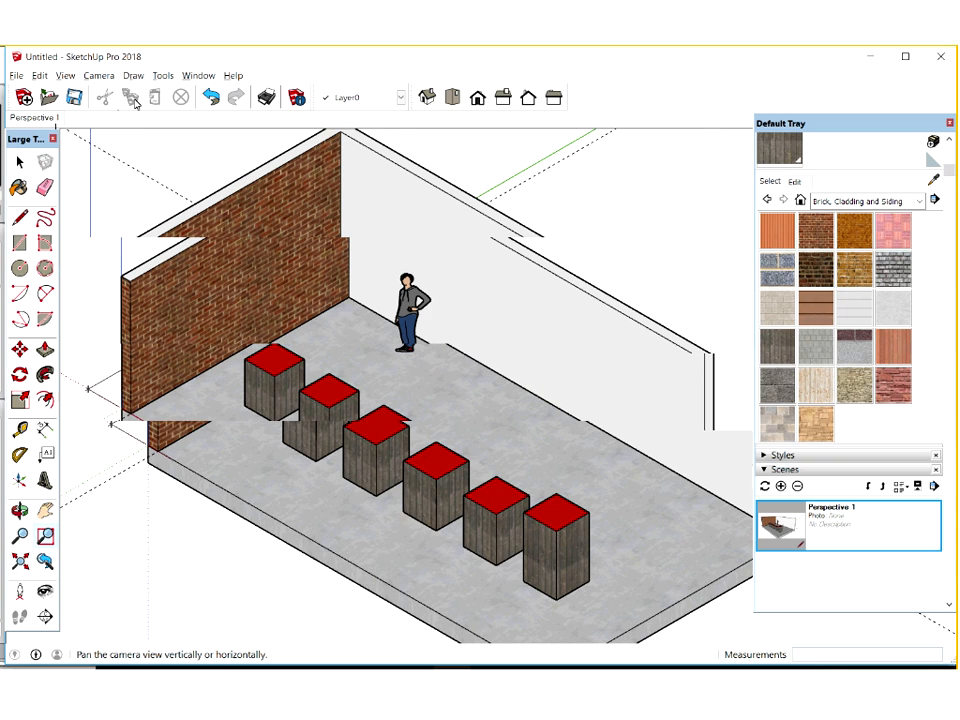
Hide the guides and axes and save the isometric view as a new scene named Isometric 1.
left_click(70, 78)
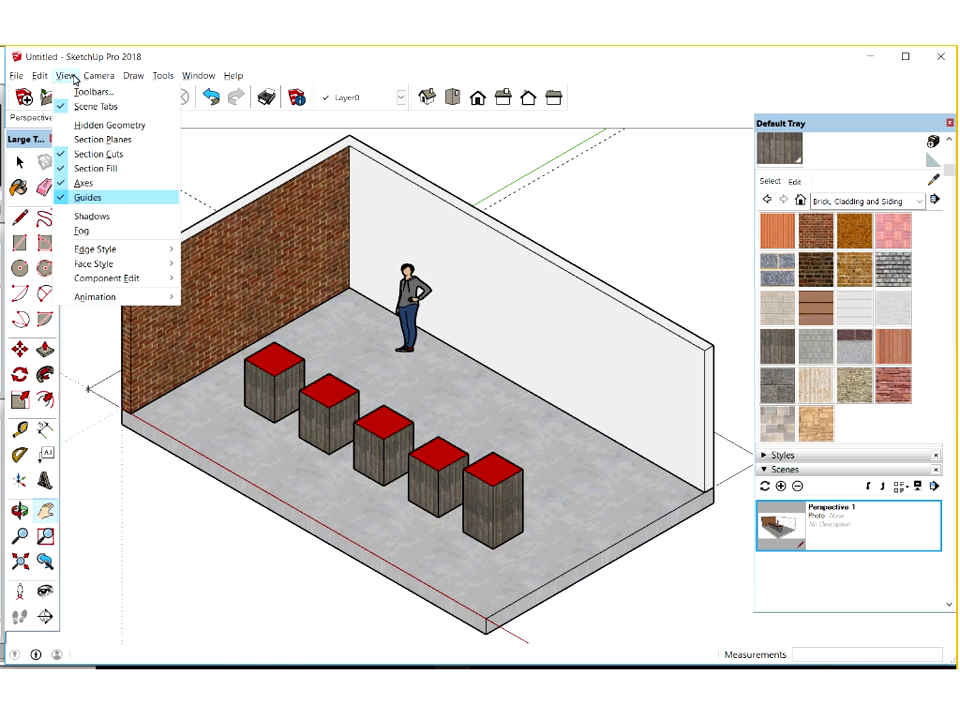
left_click(100, 197)
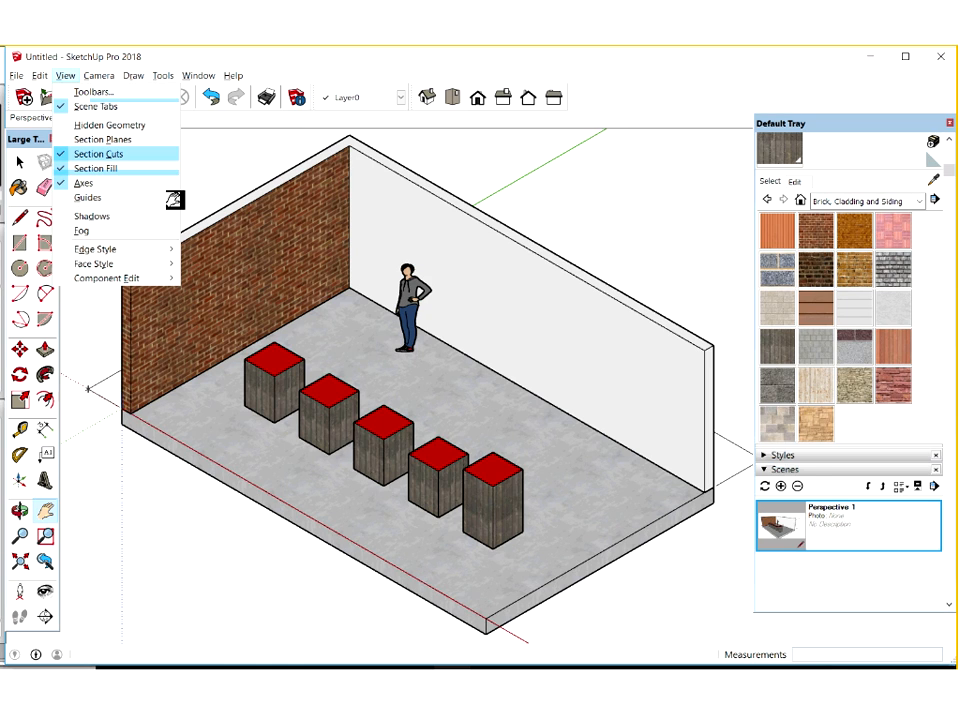
left_click(782, 487)
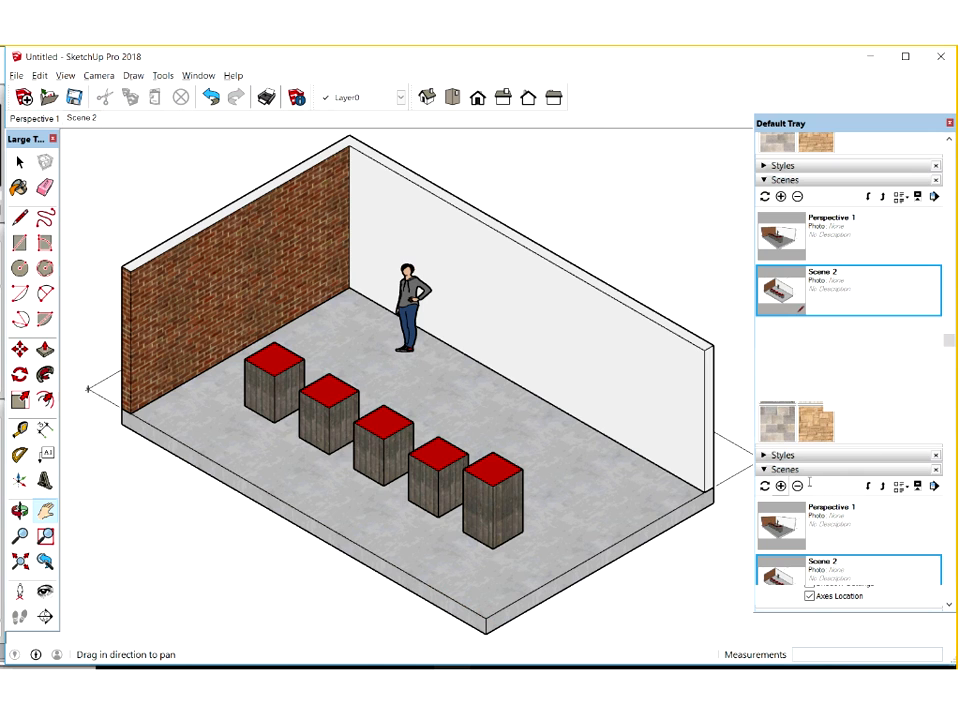
type("Isometric")
key("Return")
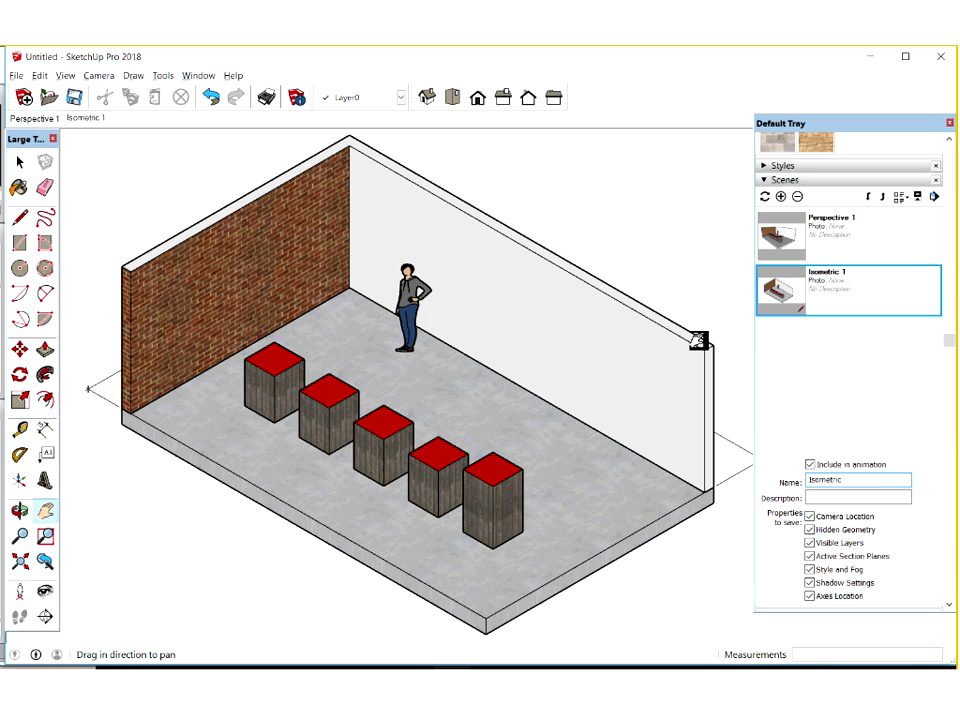
Recall the Perspective 1 and Isometric 1 scenes, and delete all guides from the model.
left_click(47, 121)
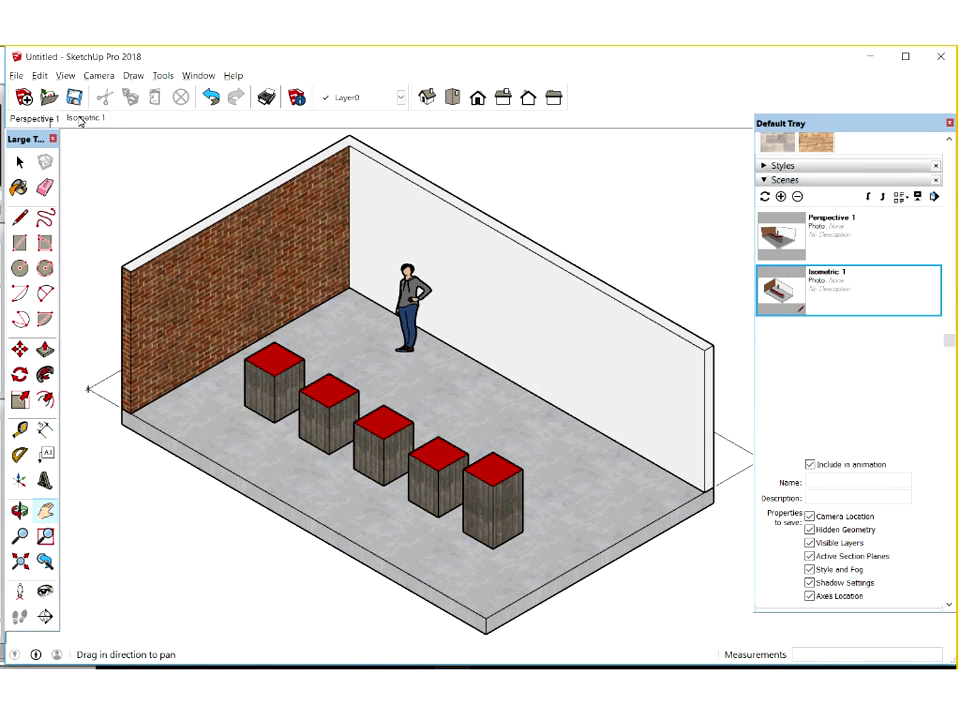
left_click(84, 118)
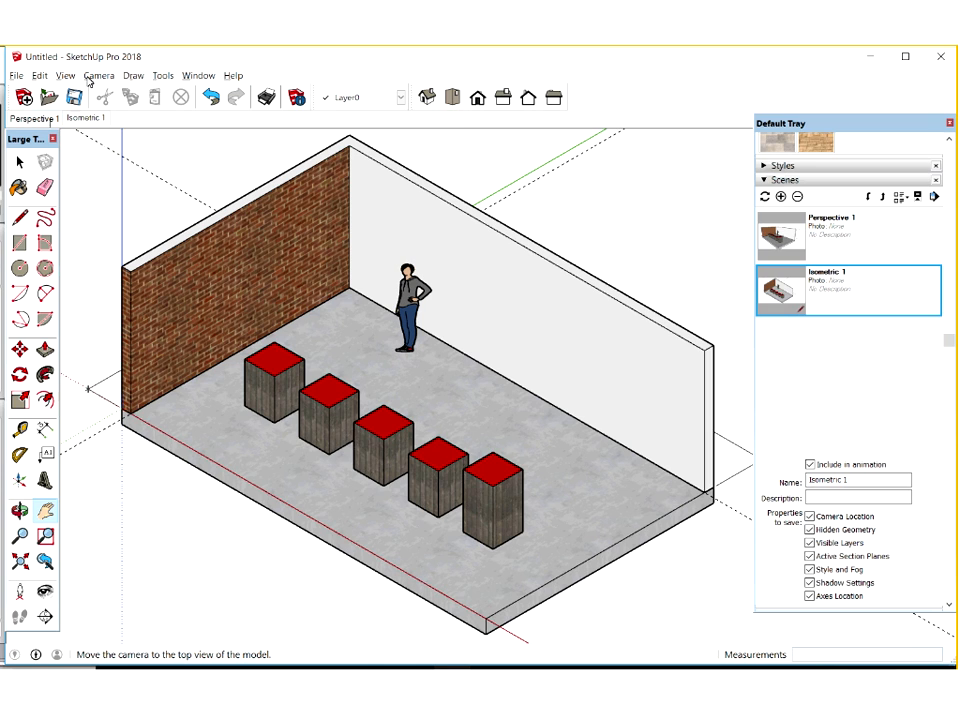
left_click(40, 76)
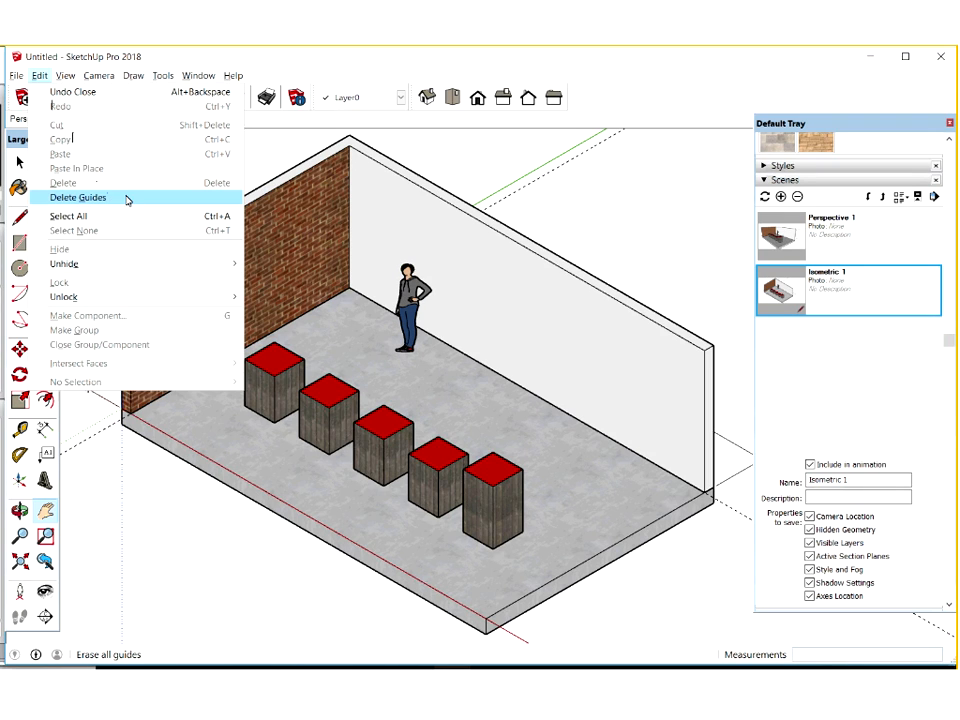
left_click(127, 198)
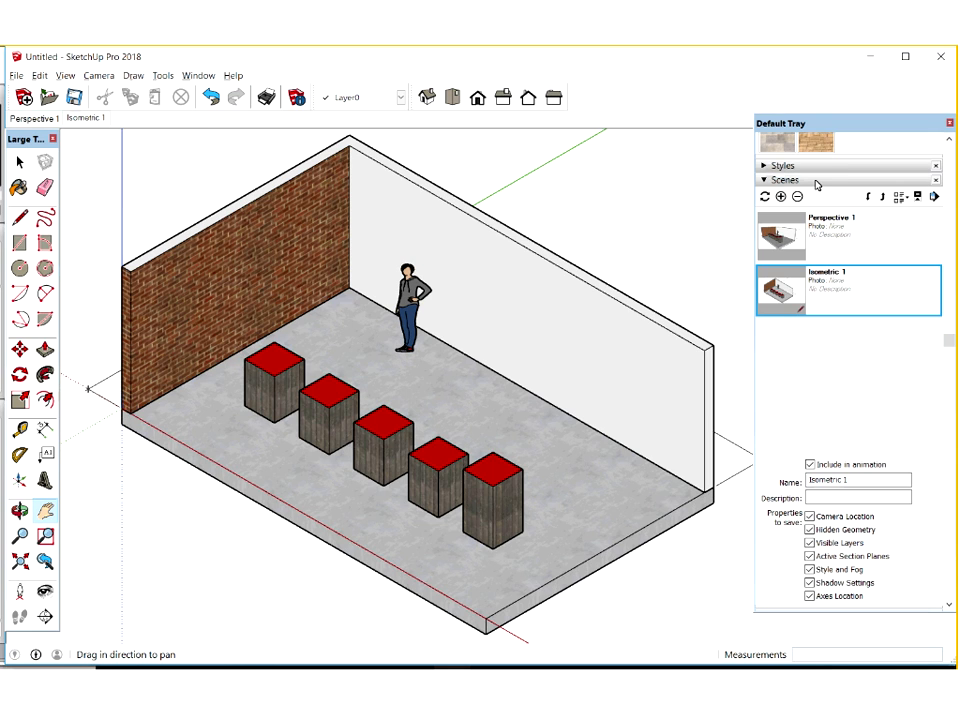
Switch the model to the top view and apply the HiddenLine style from the Default Styles.
left_click(478, 98)
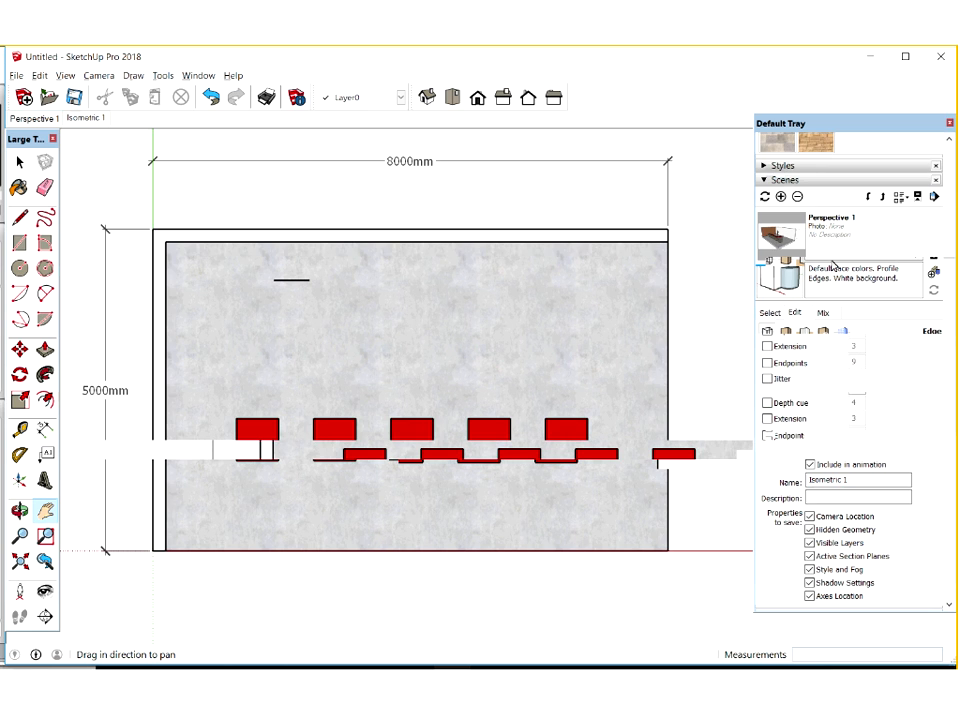
left_click(770, 313)
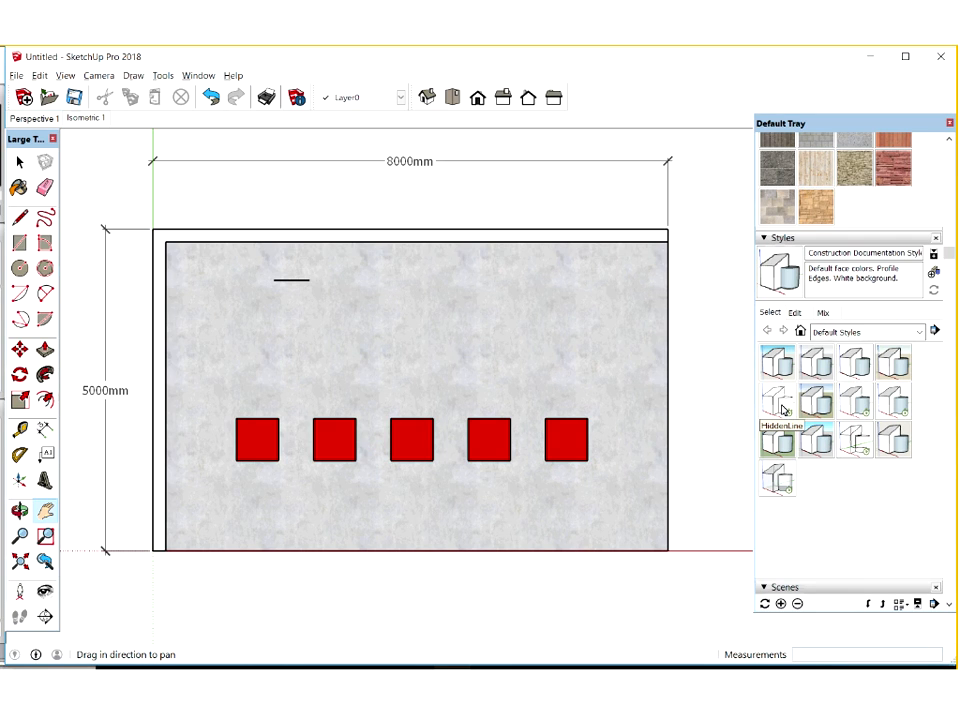
left_click(783, 408)
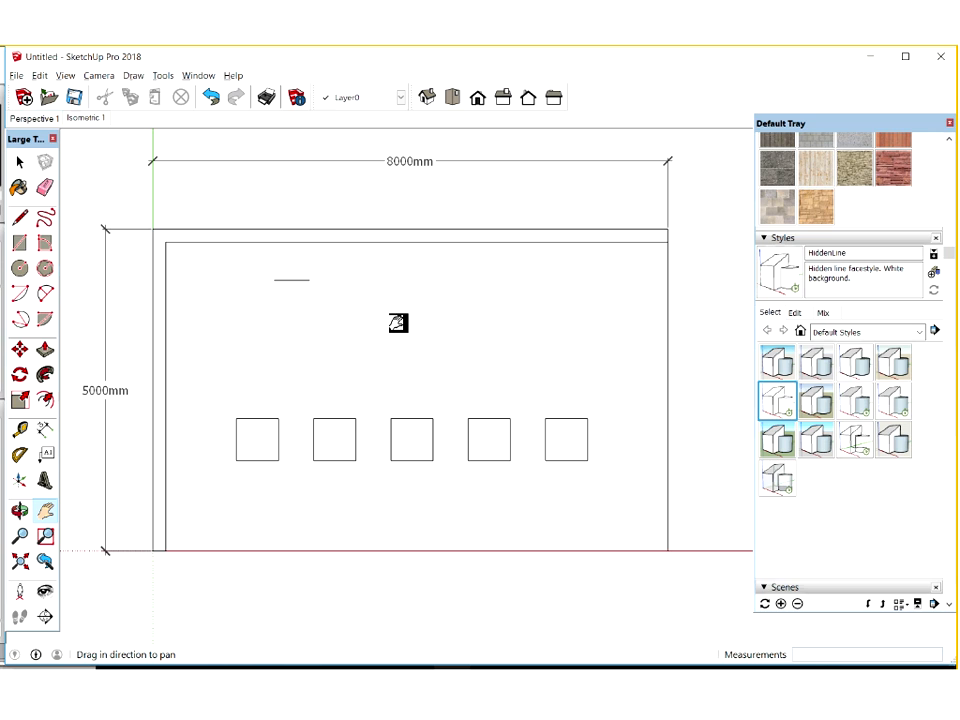
left_click_drag(404, 326, 421, 343)
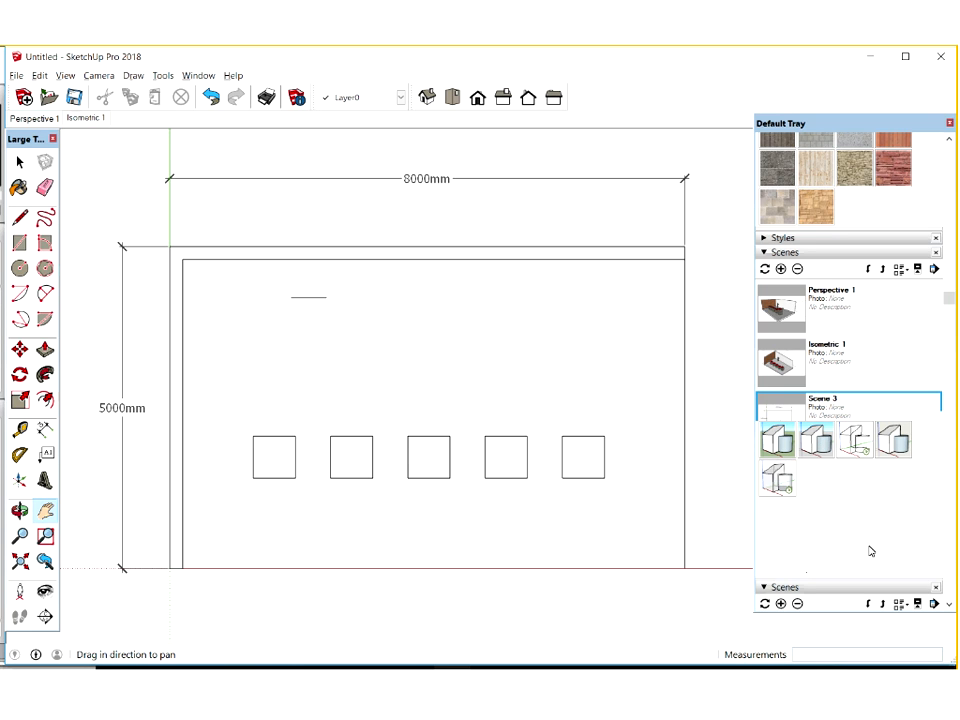
Save the top view as a new scene named Floor Plan, and recall the Perspective 1 scene.
left_click_drag(849, 553, 798, 556)
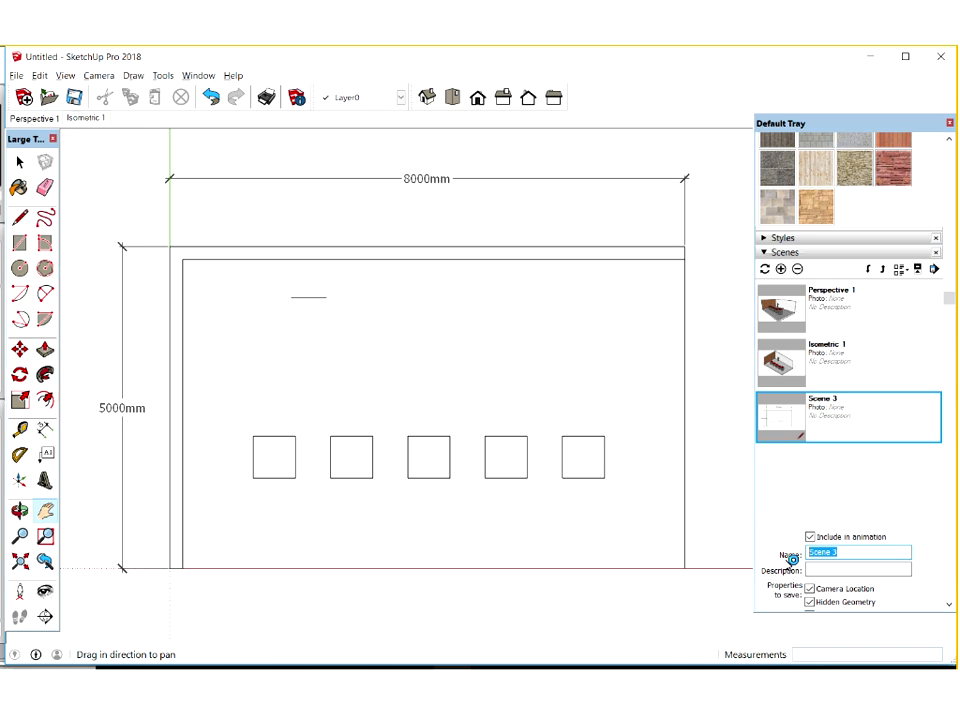
type("Floor Plan")
key("Return")
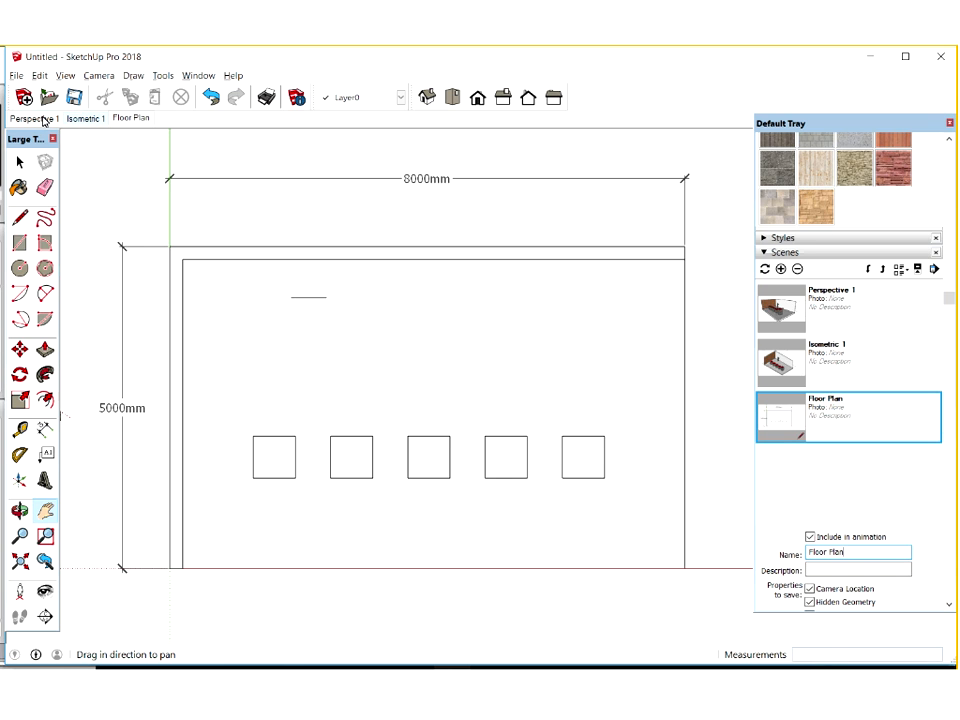
left_click(44, 120)
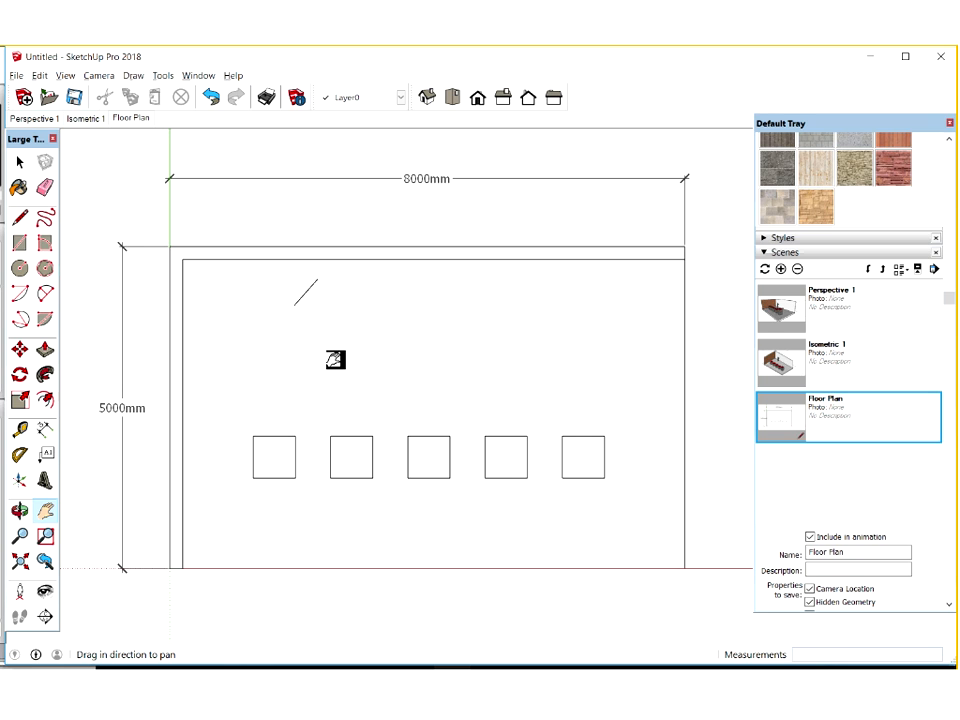
Pick out the person figure in an orbited view, recall the Floor Plan scene and hide the People layer.
left_click_drag(360, 347, 352, 339)
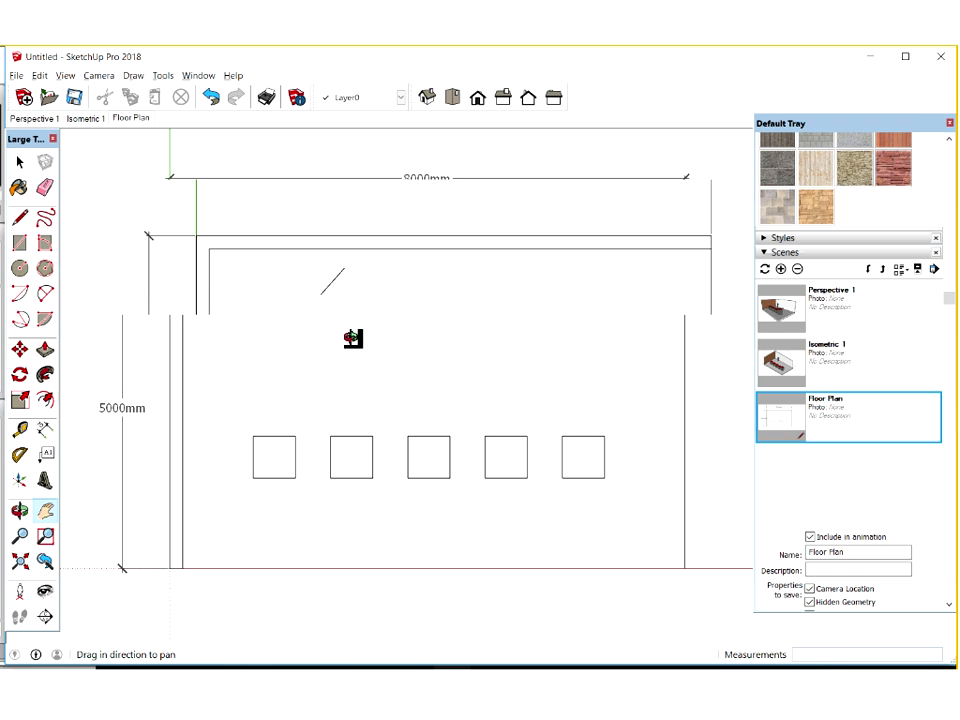
middle_click_drag(369, 240, 5, 165)
left_click(19, 161)
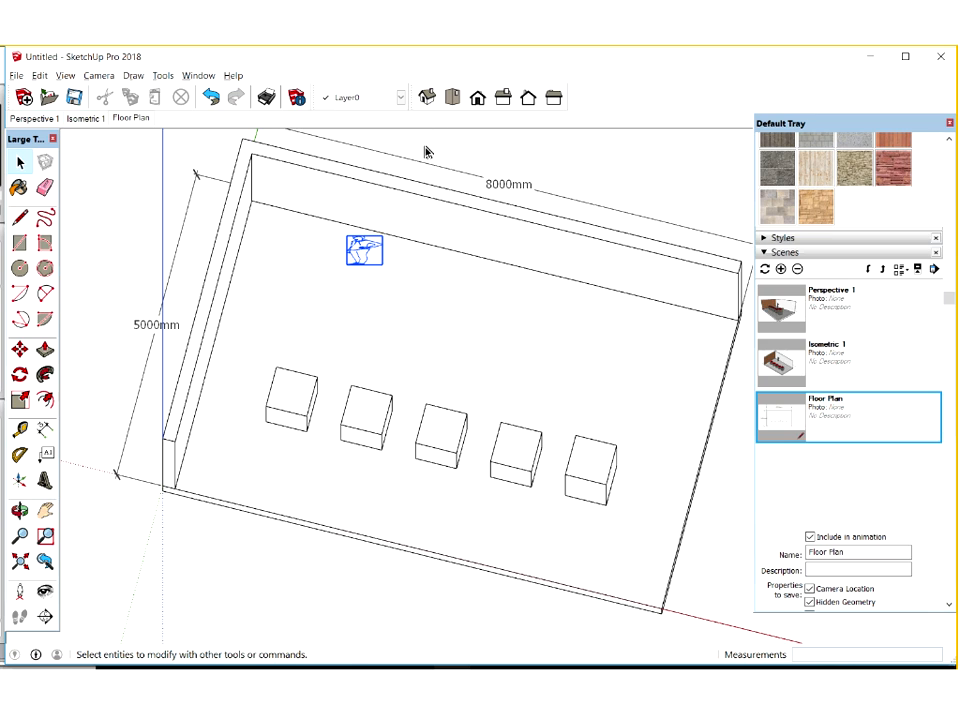
left_click(468, 155)
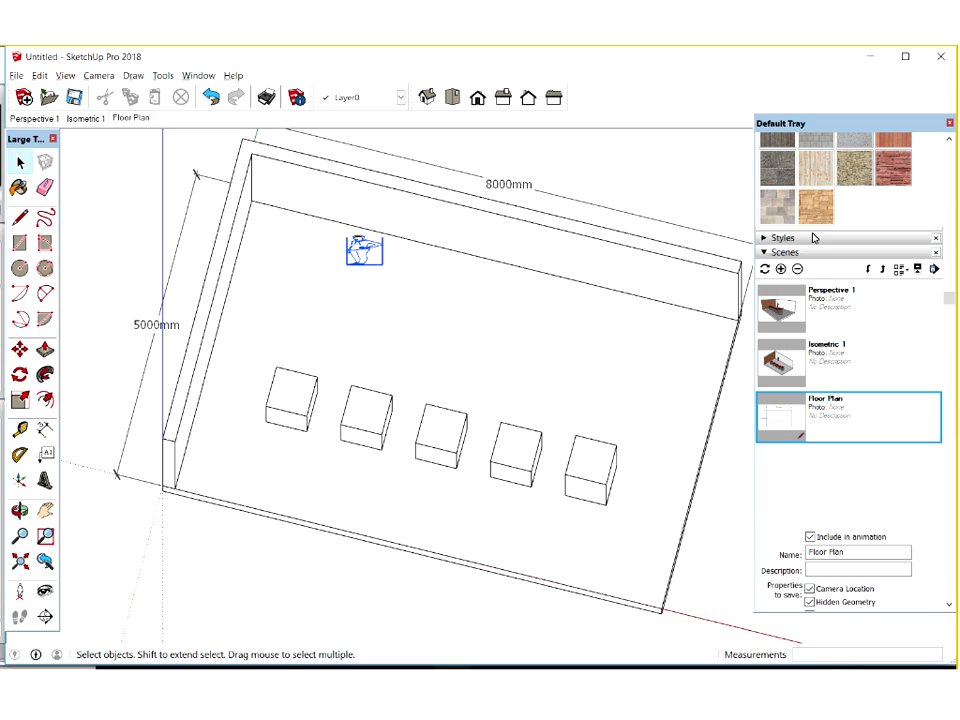
left_click(136, 120)
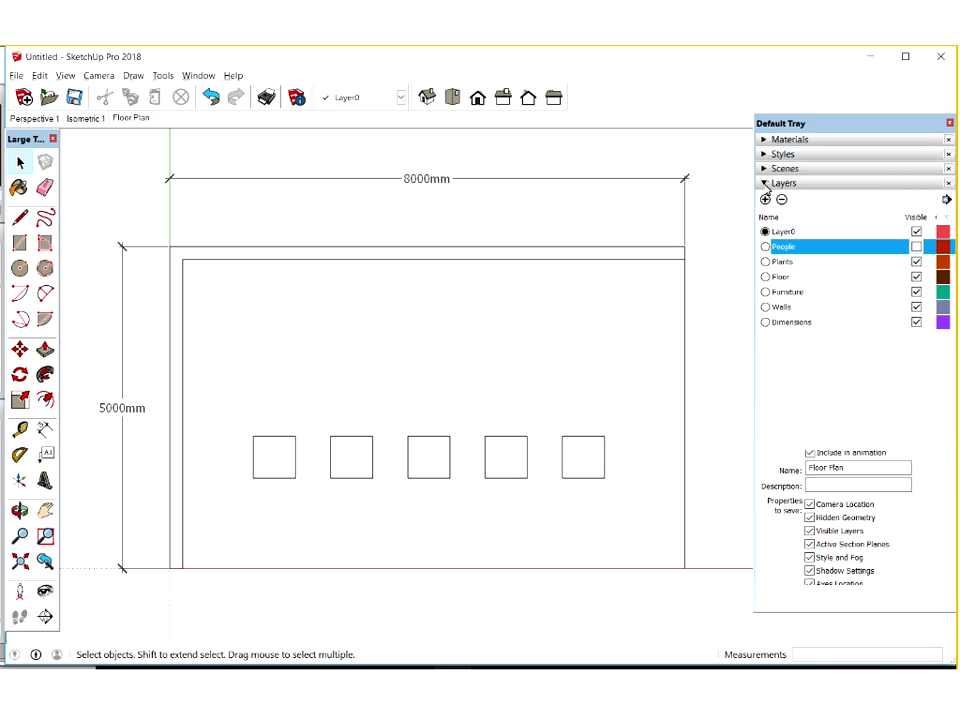
Update the Floor Plan scene with all properties included, among them Visible Layers.
left_click(765, 185)
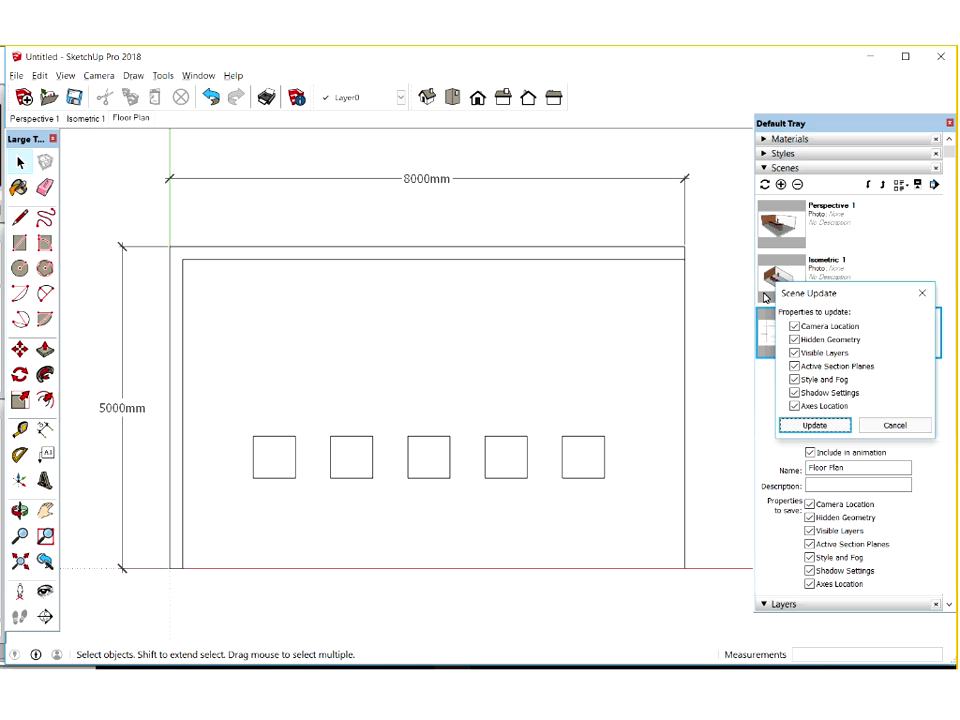
left_click(844, 357)
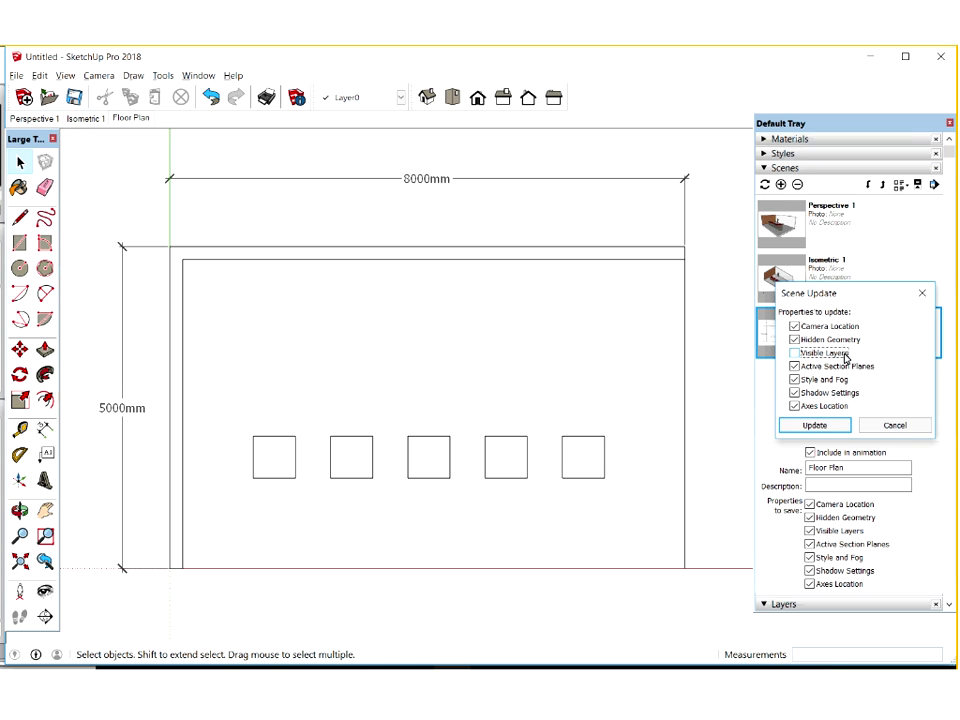
left_click(795, 353)
left_click(837, 428)
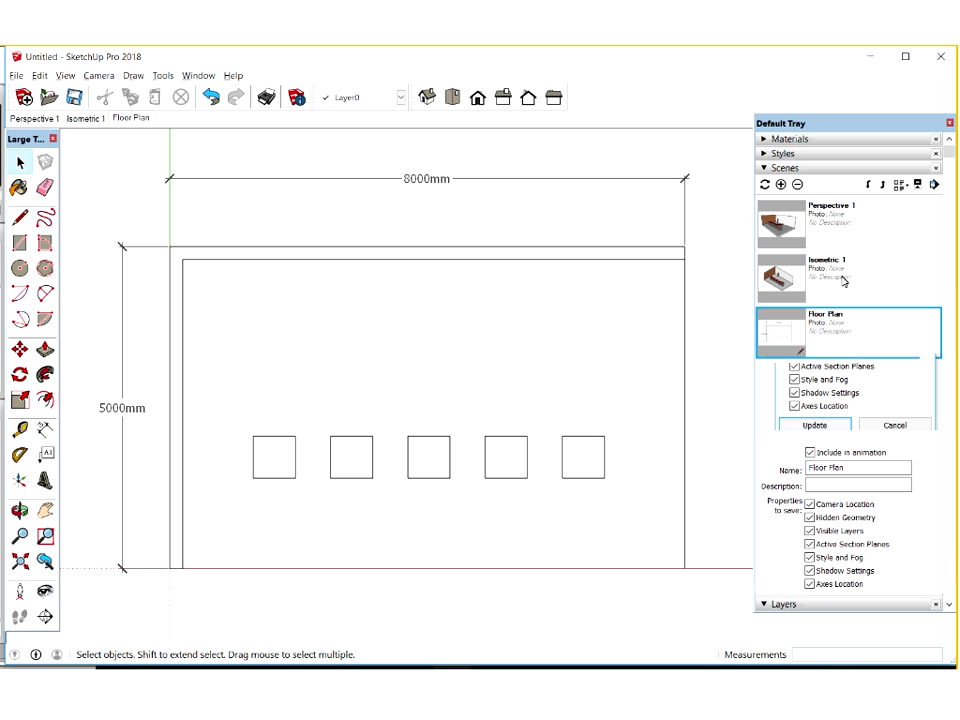
In the Perspective 1 scene, draw a three-segment zigzag path in front of the slab and a circle at its near end.
left_click(830, 280)
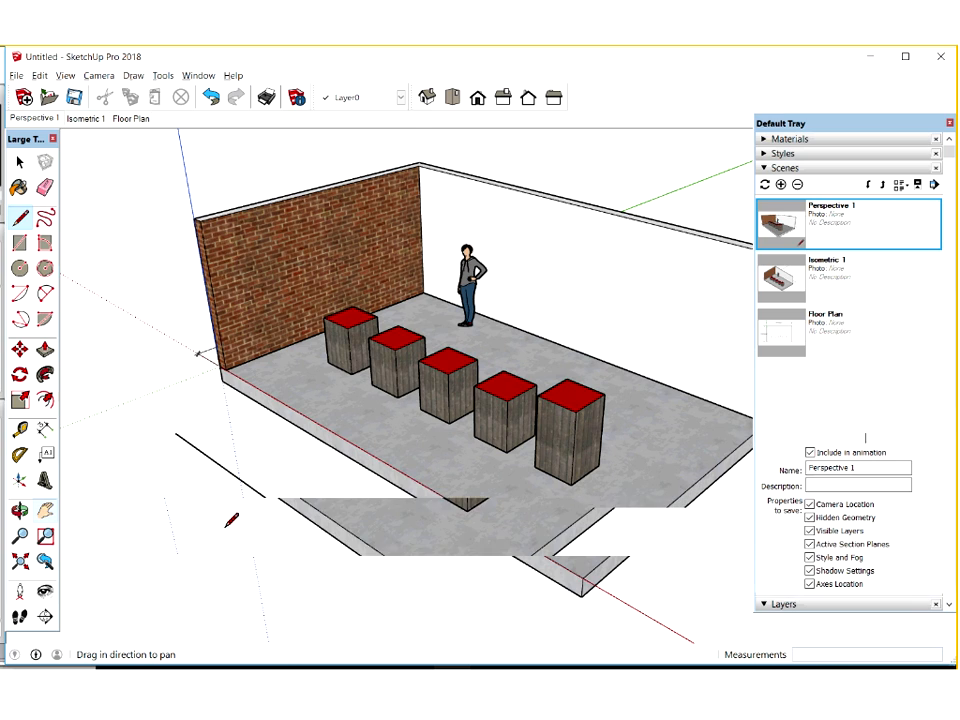
left_click(274, 503)
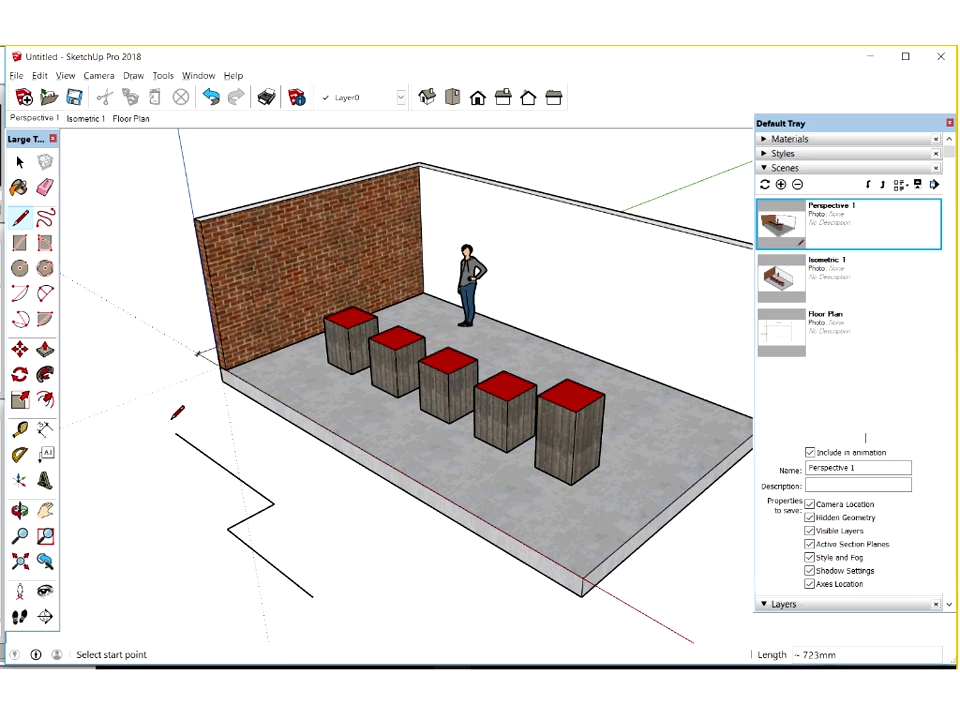
left_click(20, 268)
scroll(300, 570, "down", 1)
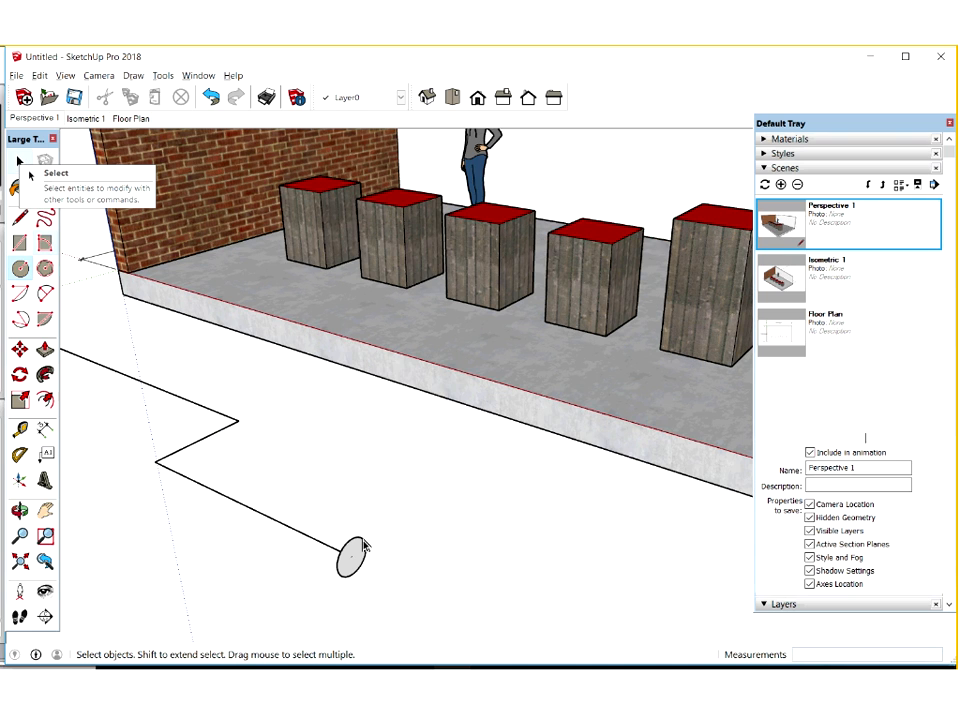
Sweep the circle along the sharp-cornered zigzag path with Follow Me, and undo the extrusion.
left_click(20, 163)
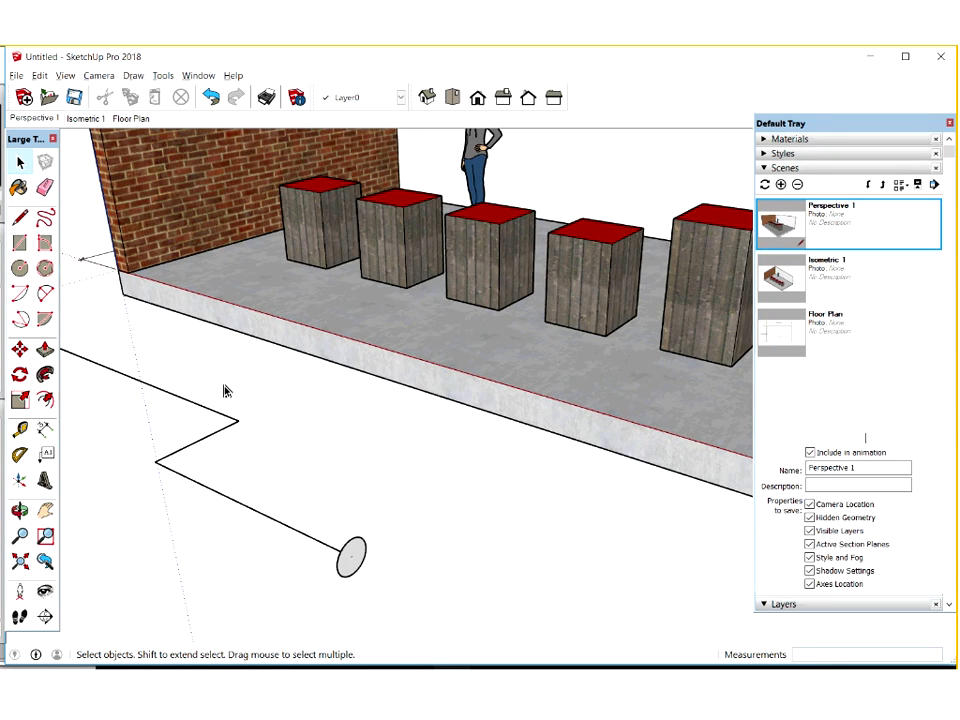
triple_click(169, 470)
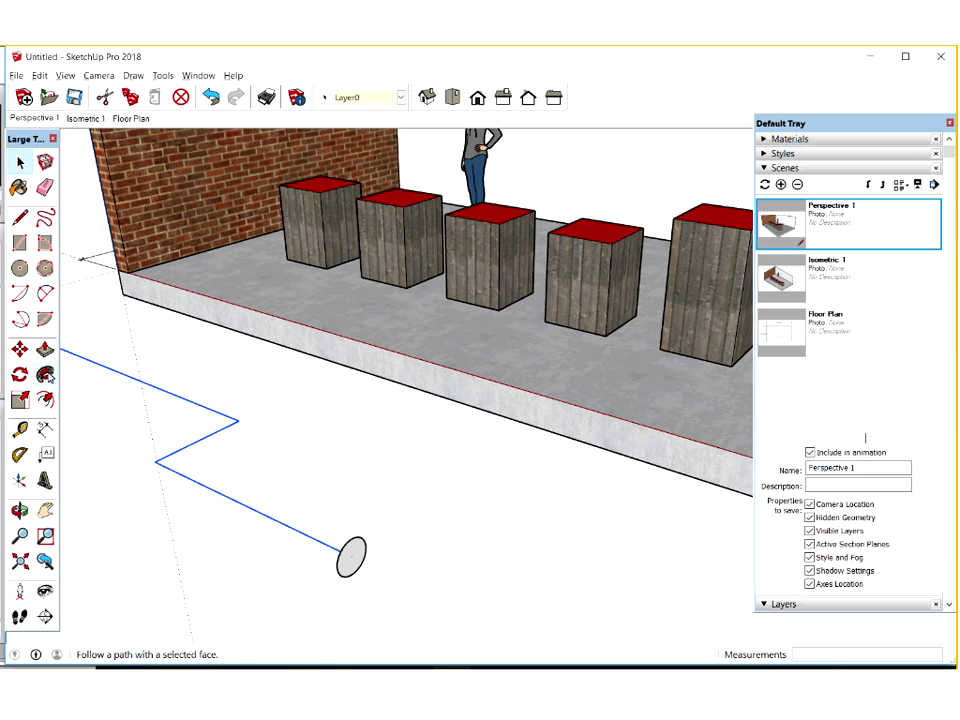
left_click(49, 377)
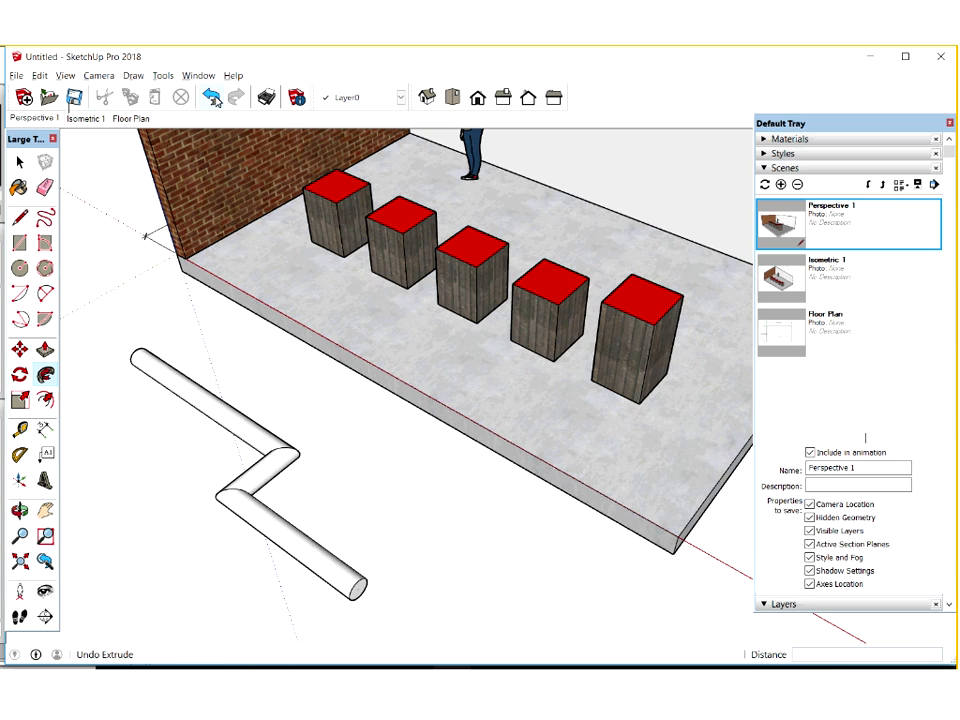
left_click(212, 97)
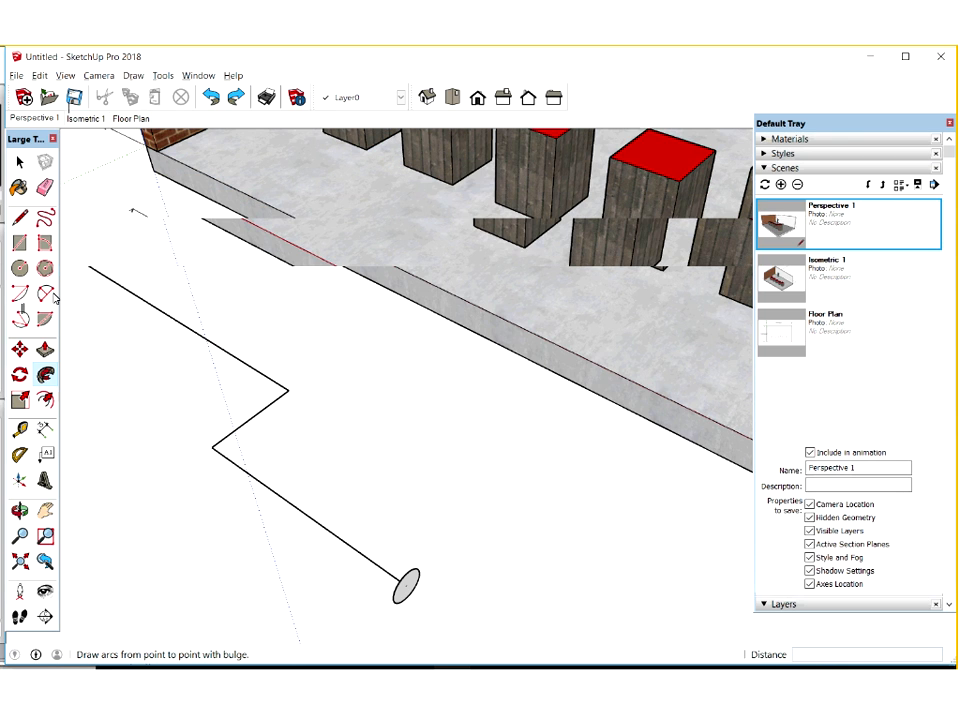
Round both corners of the zigzag path with arcs tangent to the adjoining edges.
double_click(244, 468)
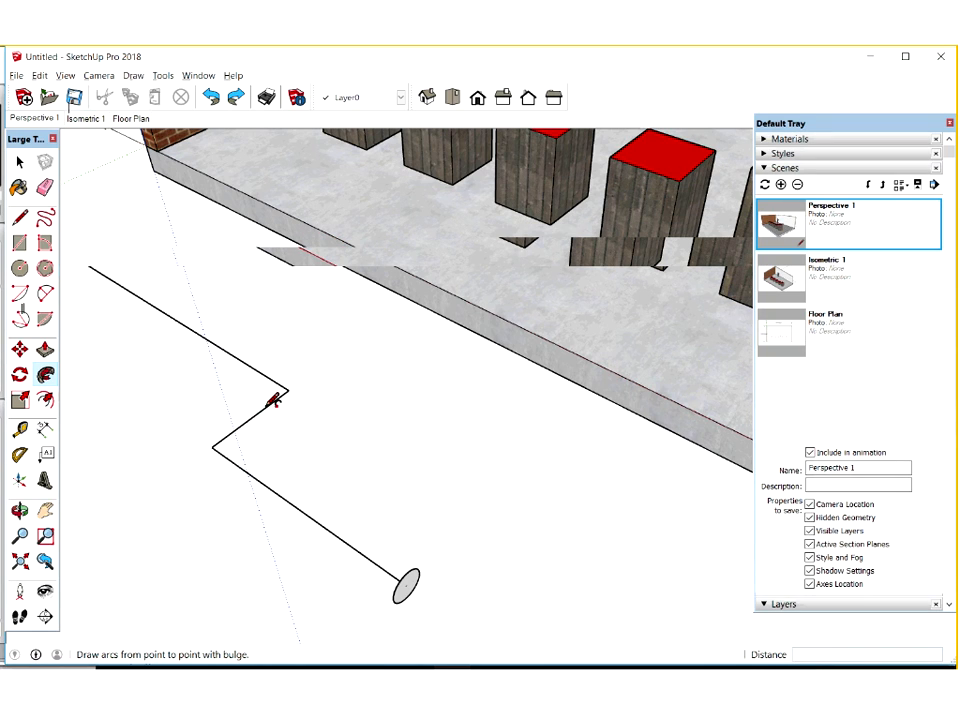
left_click(266, 407)
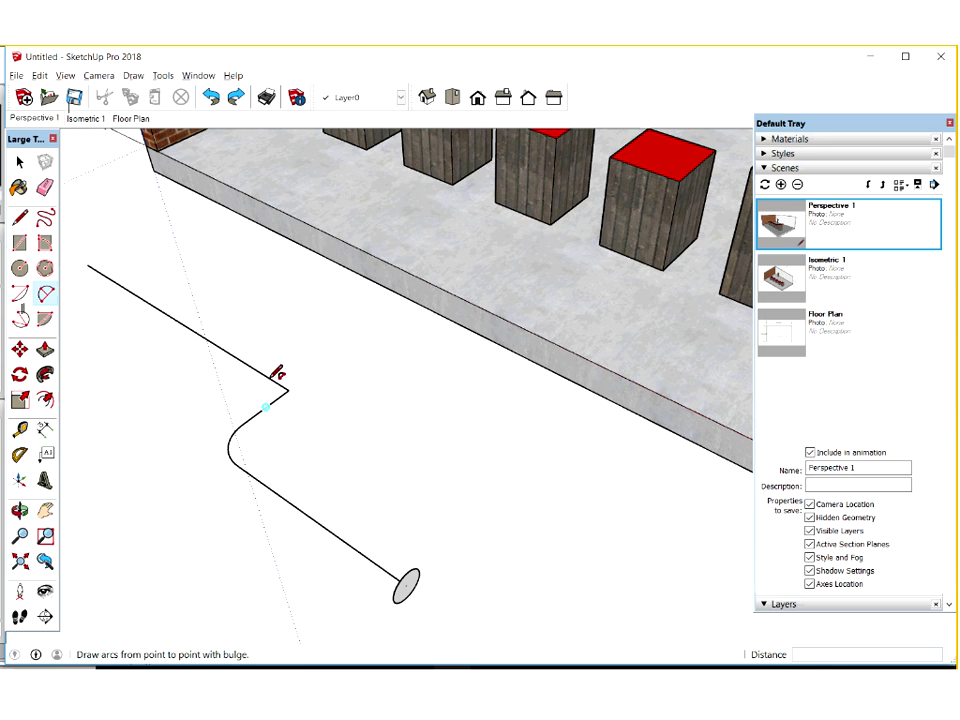
left_click(272, 377)
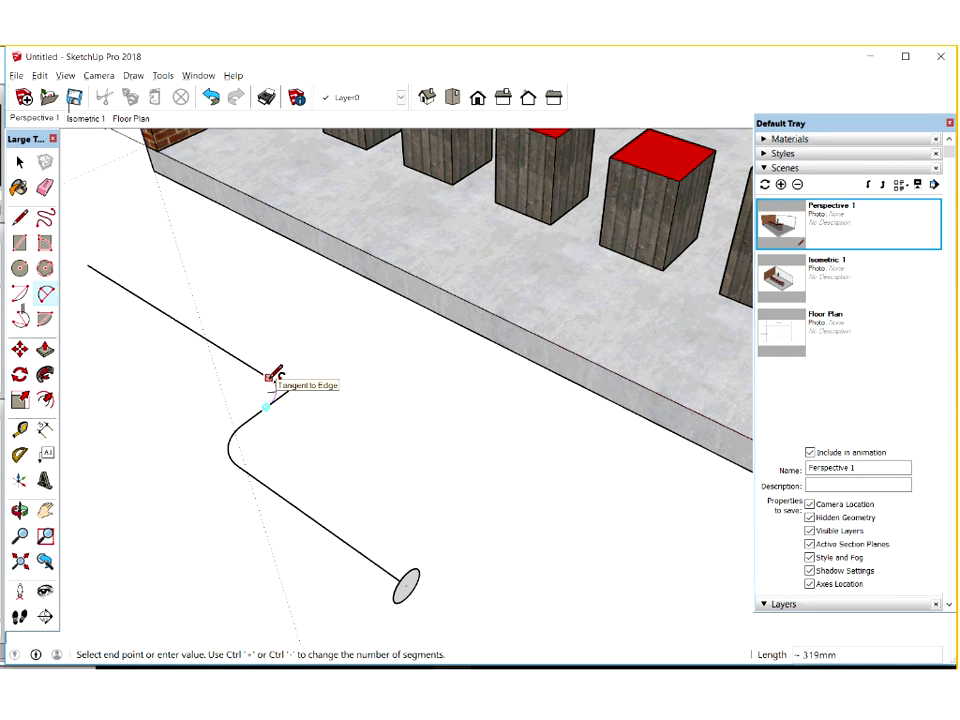
left_click(274, 376)
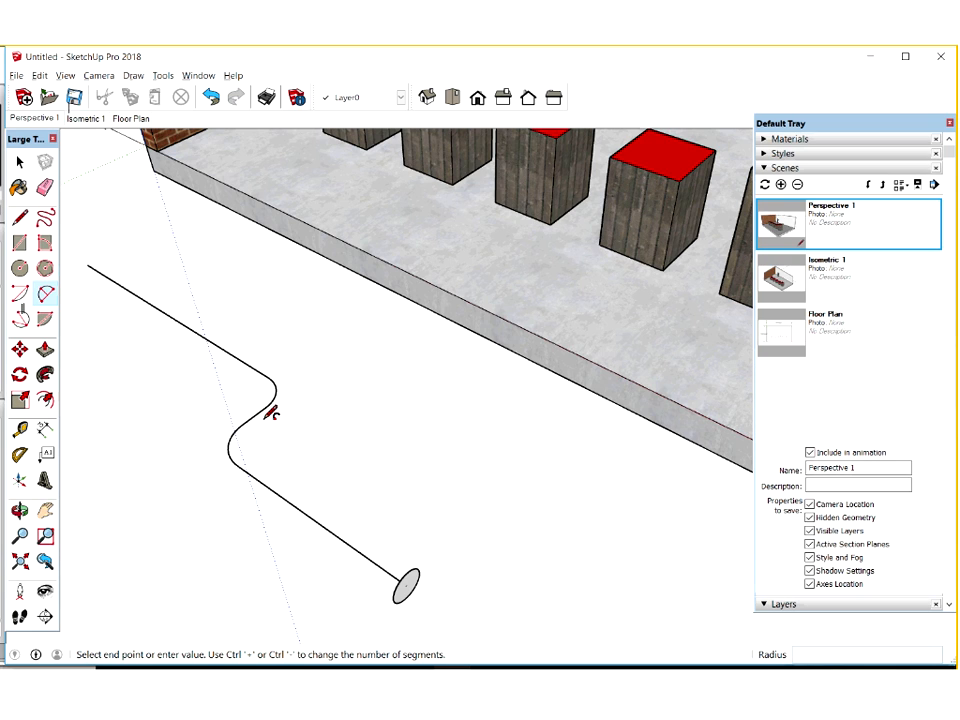
left_click(265, 419)
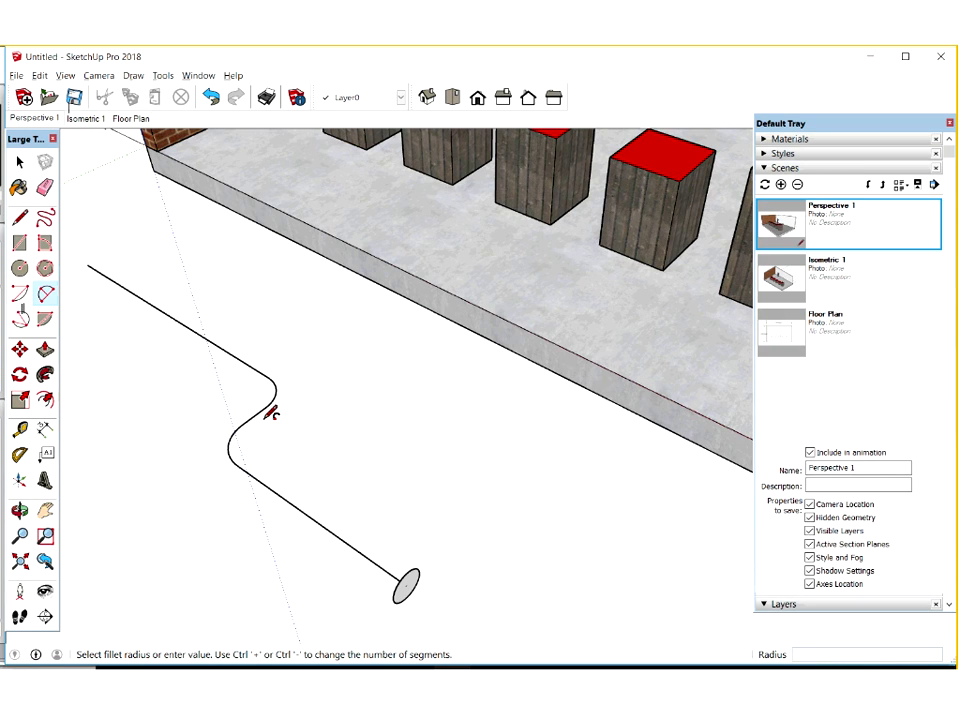
Place guides parallel to the path's middle and near segments around the rounded corner, and remove them.
key("t")
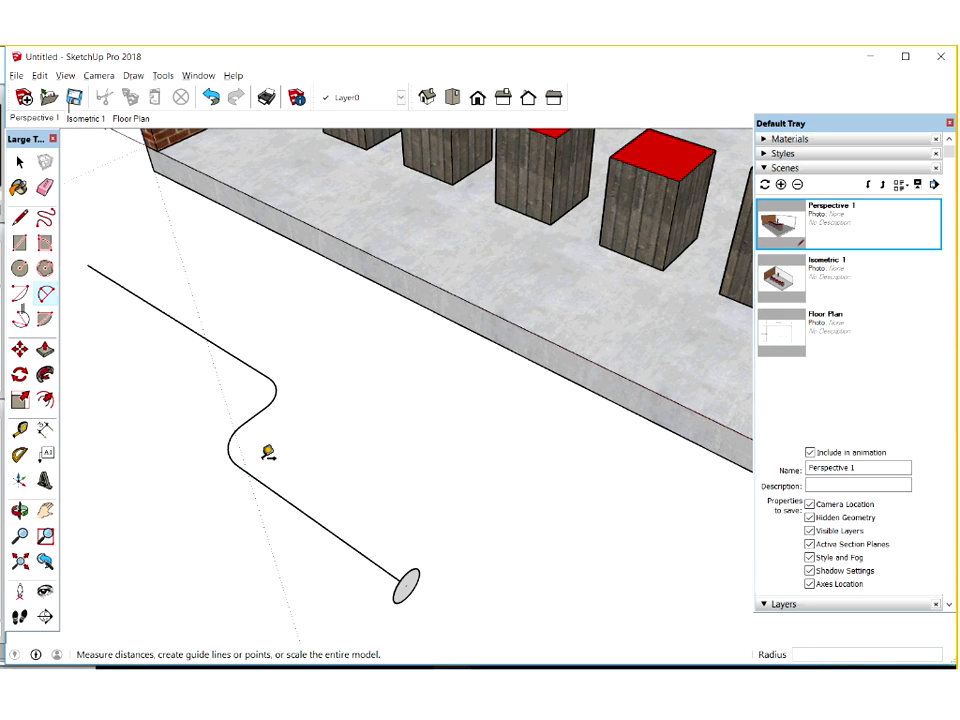
left_click(252, 396)
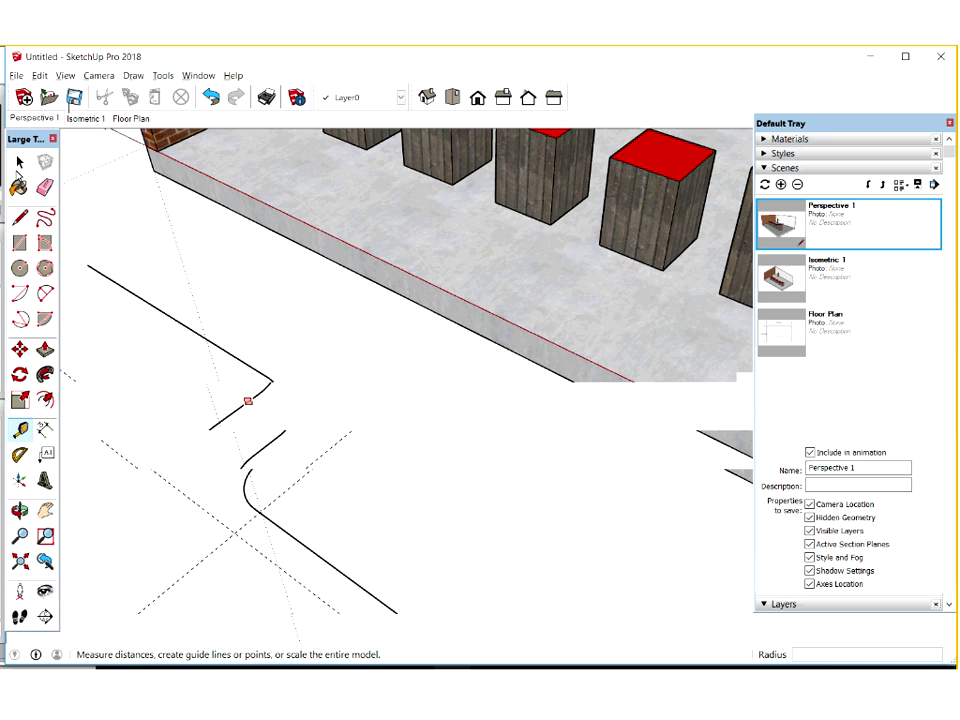
key("space")
left_click(218, 527)
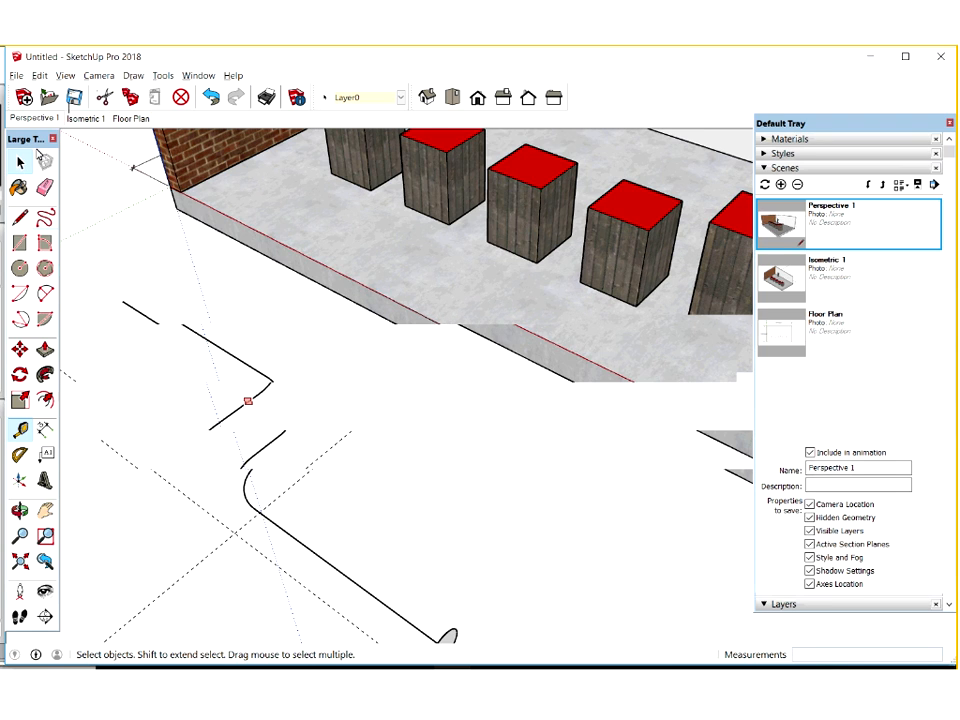
Erase the excess edge beyond the vertical segment at the path's far end, and round the corner where they meet.
left_click(45, 191)
left_click_drag(149, 328, 149, 346)
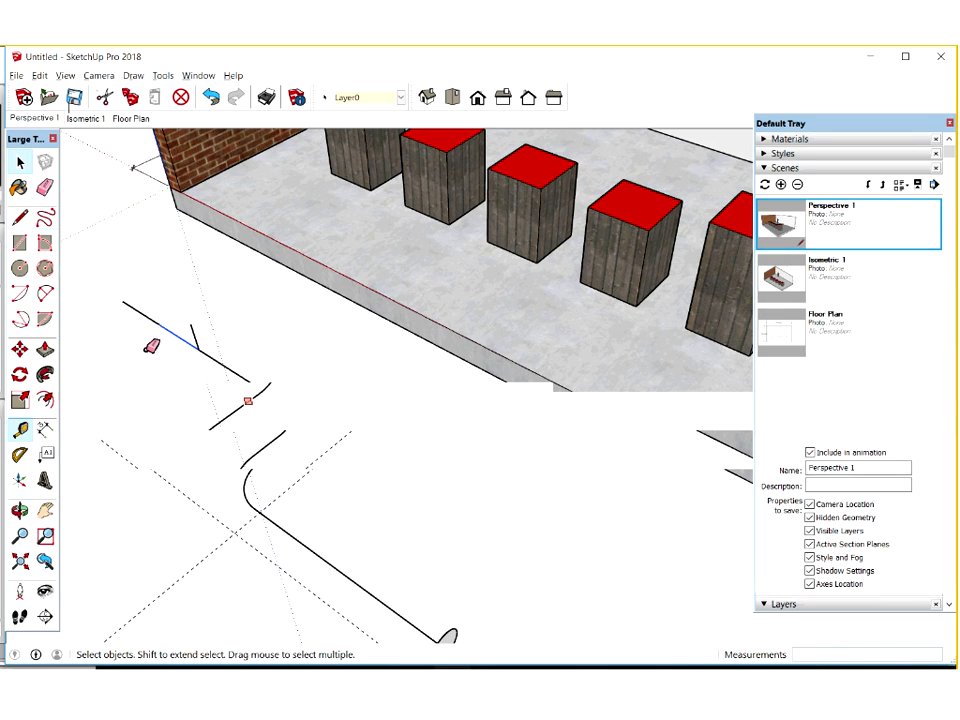
left_click(45, 293)
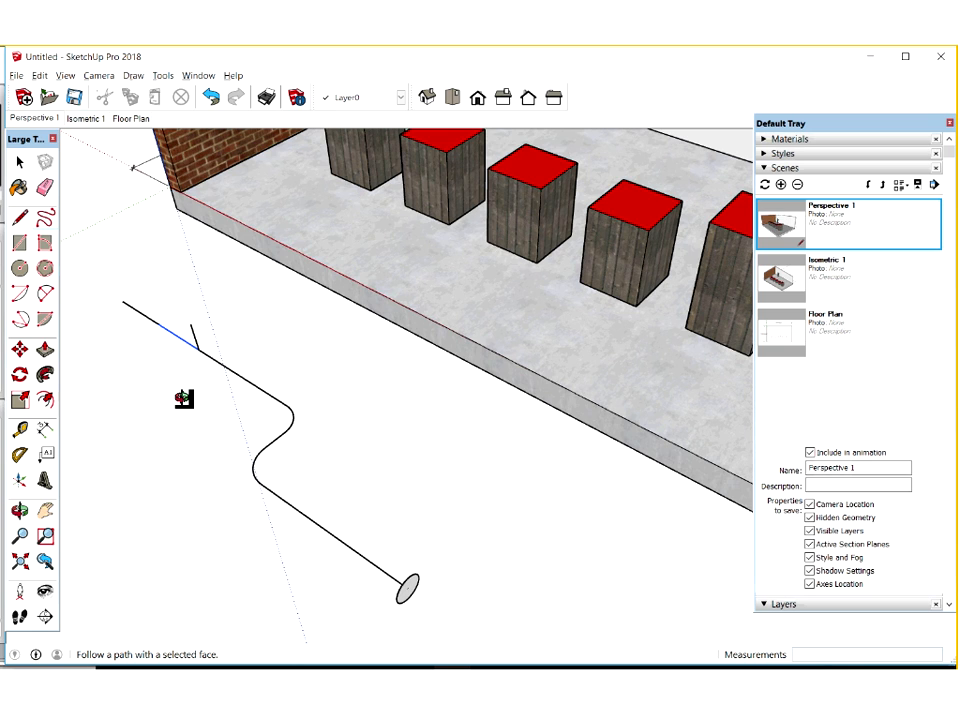
middle_click_drag(265, 277, 241, 289)
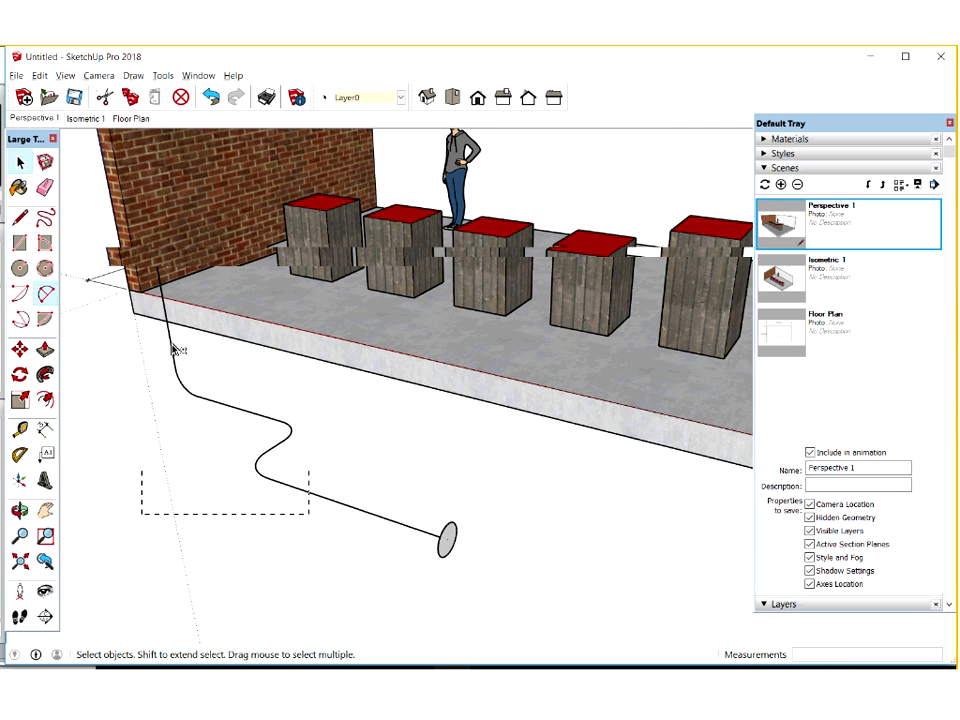
Select the whole rounded path including its vertical segment, and sweep the circle along it with Follow Me to form a pipe.
left_click(173, 349)
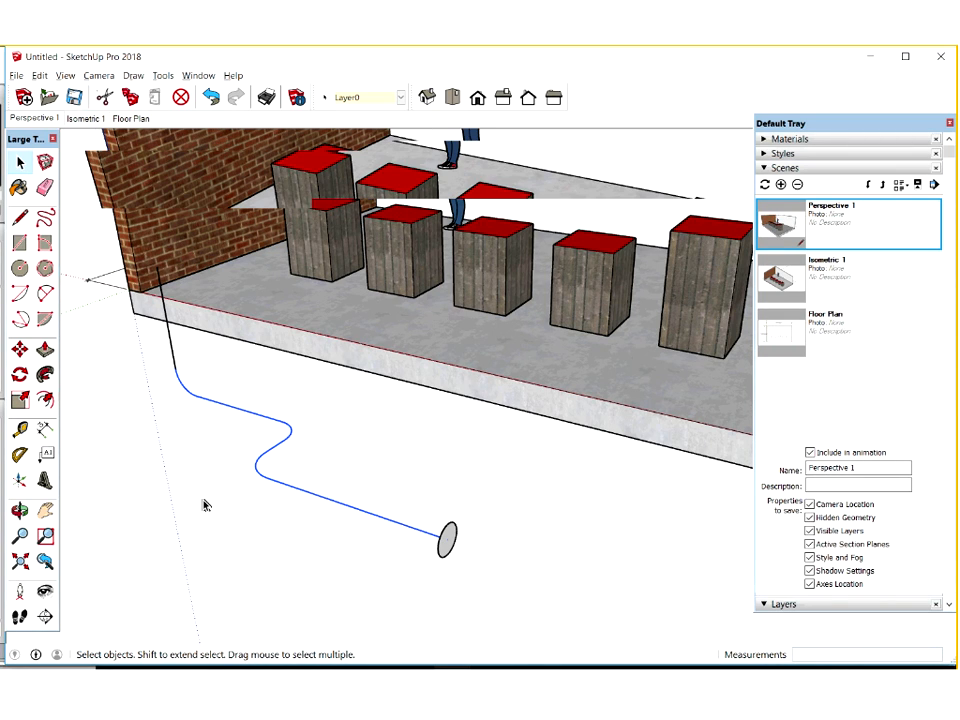
left_click(46, 374)
left_click_drag(462, 583, 143, 273)
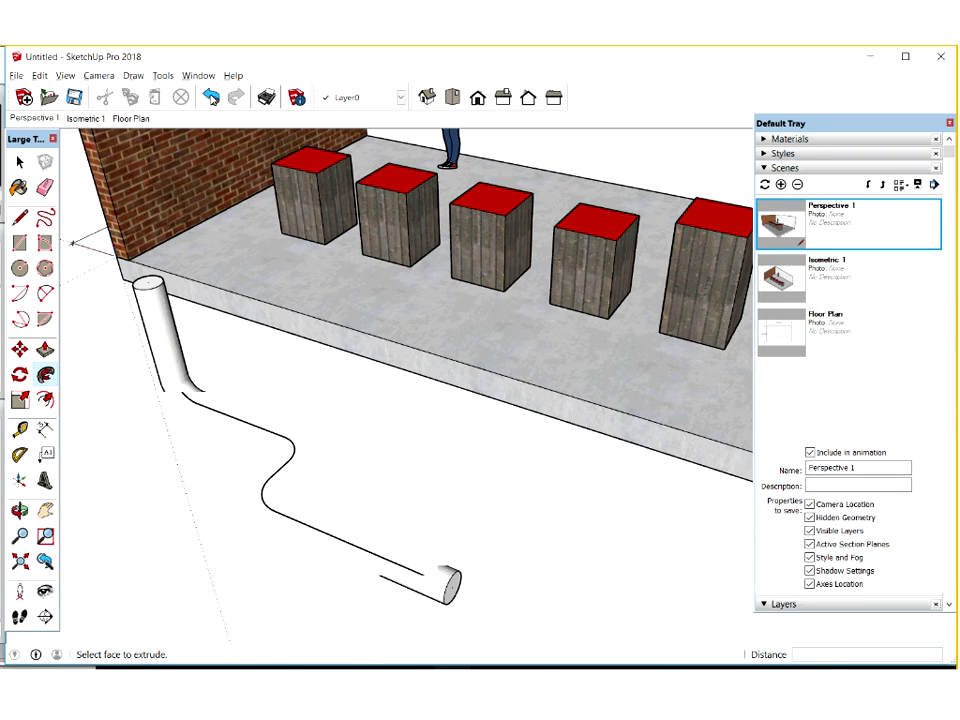
left_click(456, 580)
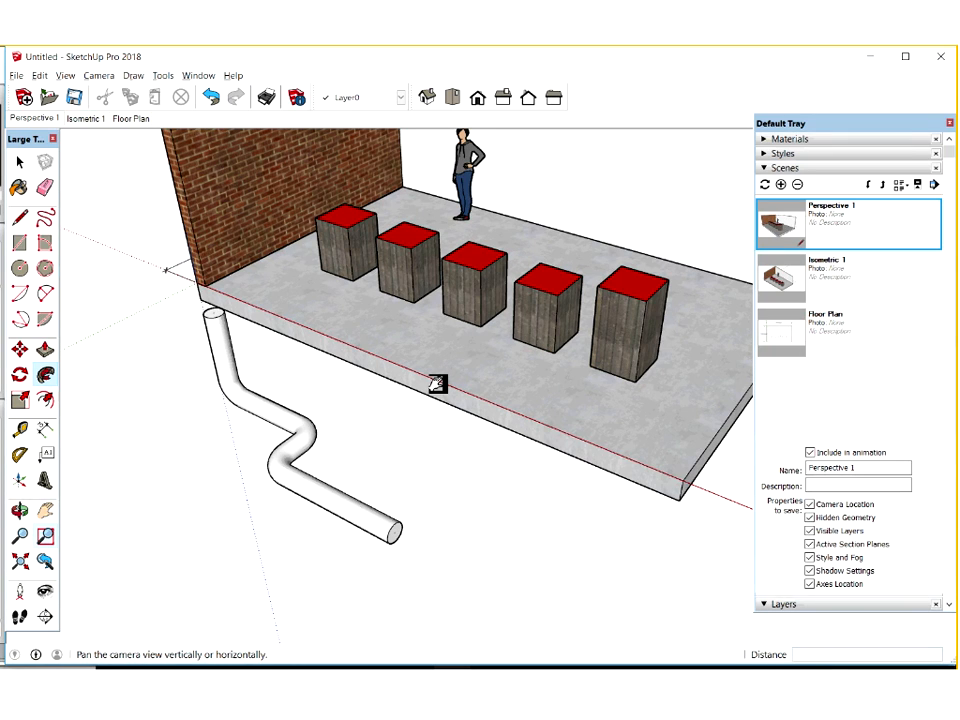
scroll(376, 419, "down", 2)
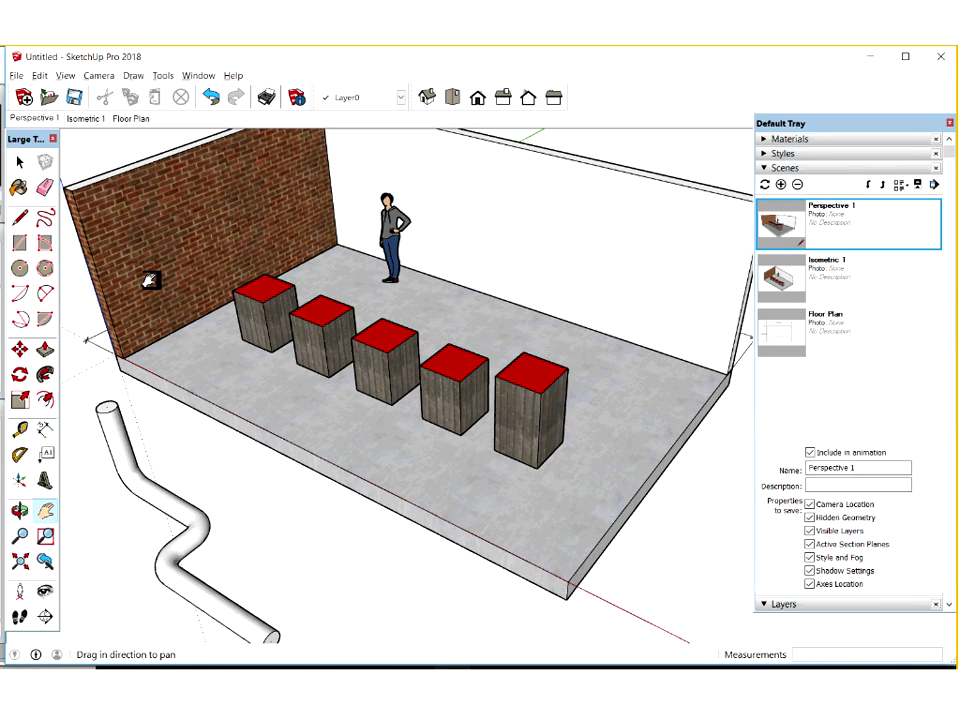
left_click(20, 162)
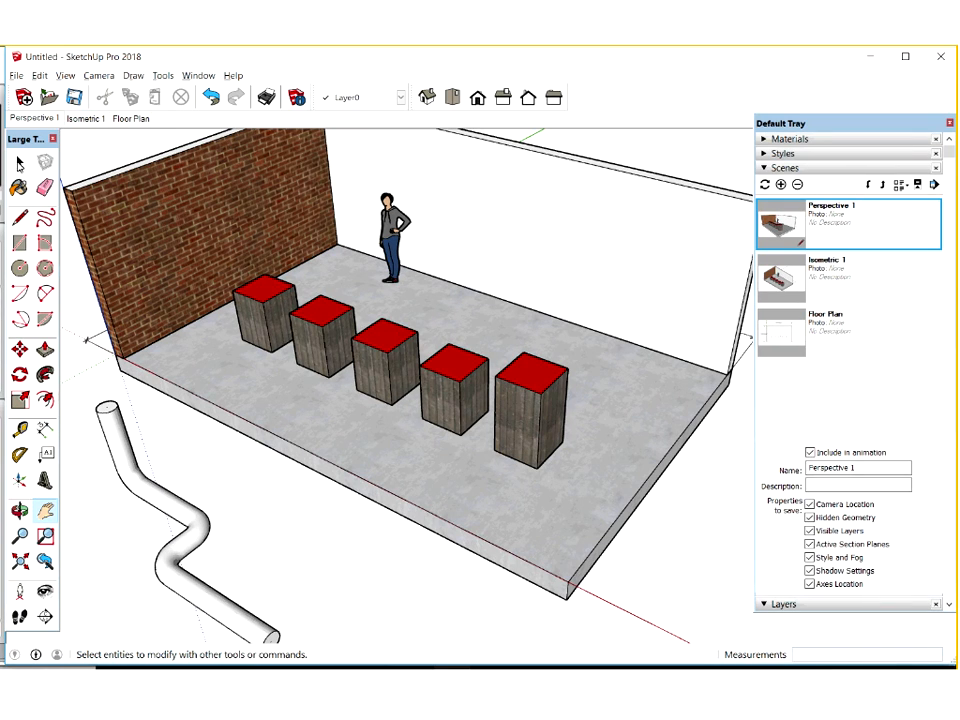
left_click(321, 318)
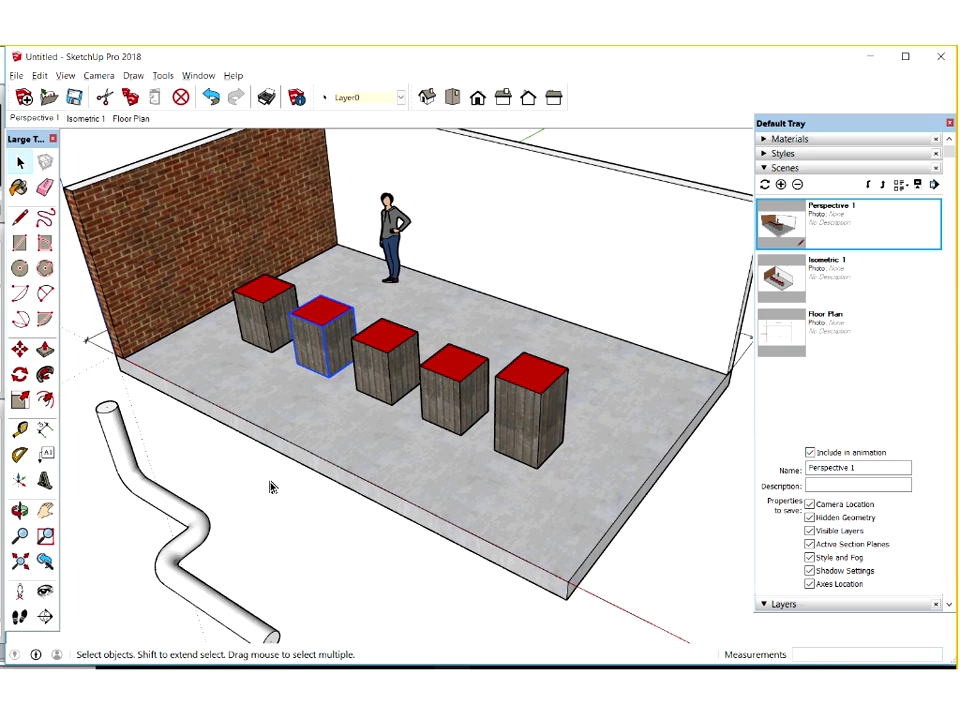
left_click(298, 494)
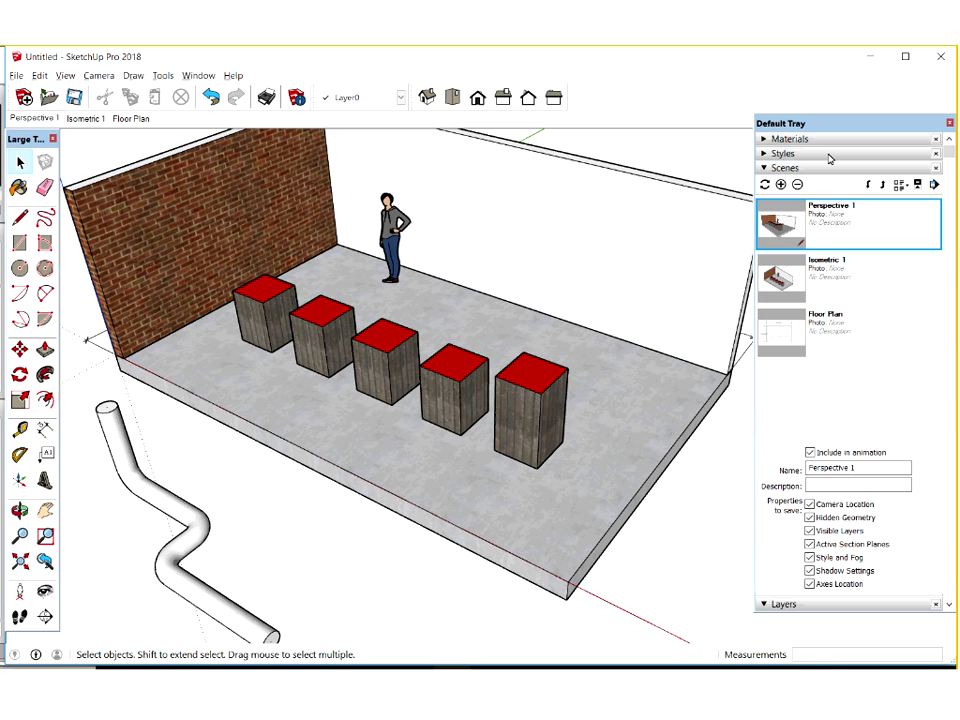
Apply the Pen Grey style from the Sketchy Edges collection, and edit its edge settings with Profiles on and Level of Detail at maximum.
left_click(922, 250)
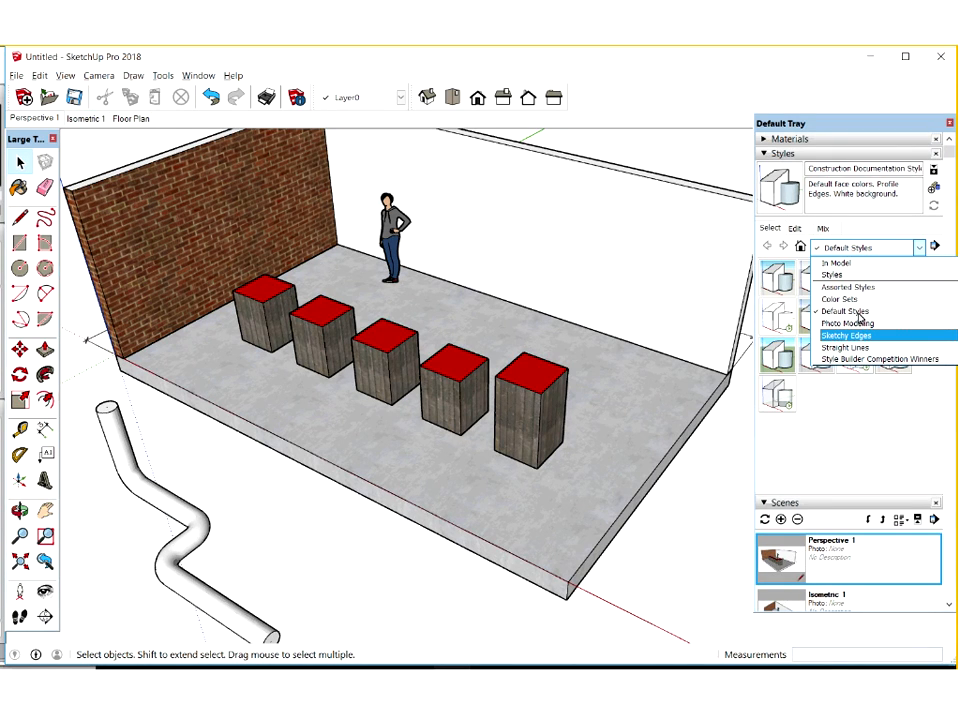
left_click(826, 357)
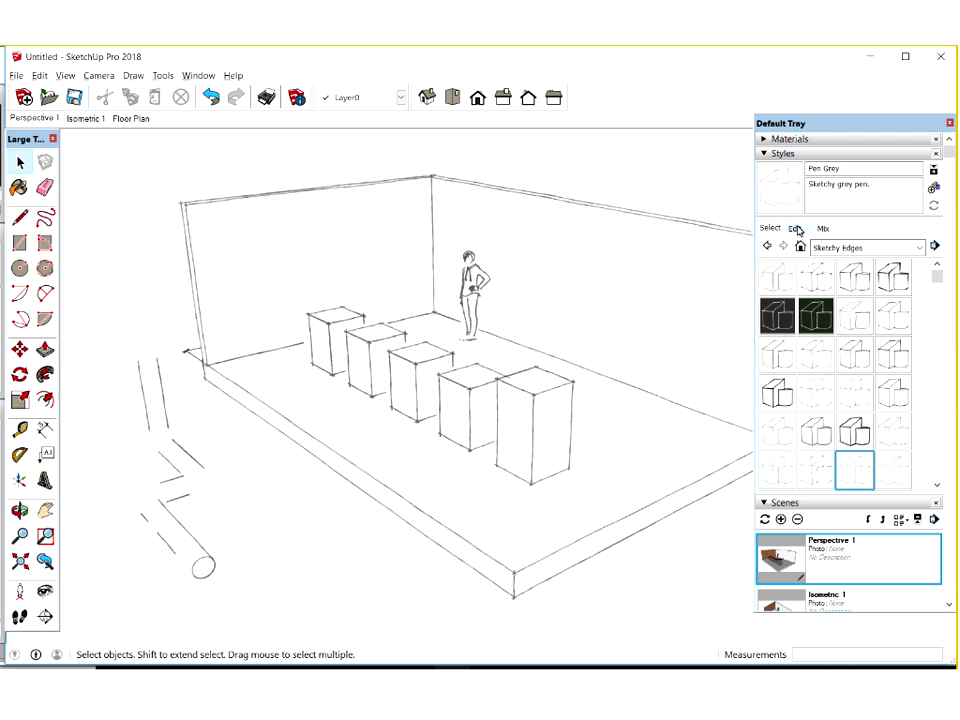
left_click(797, 230)
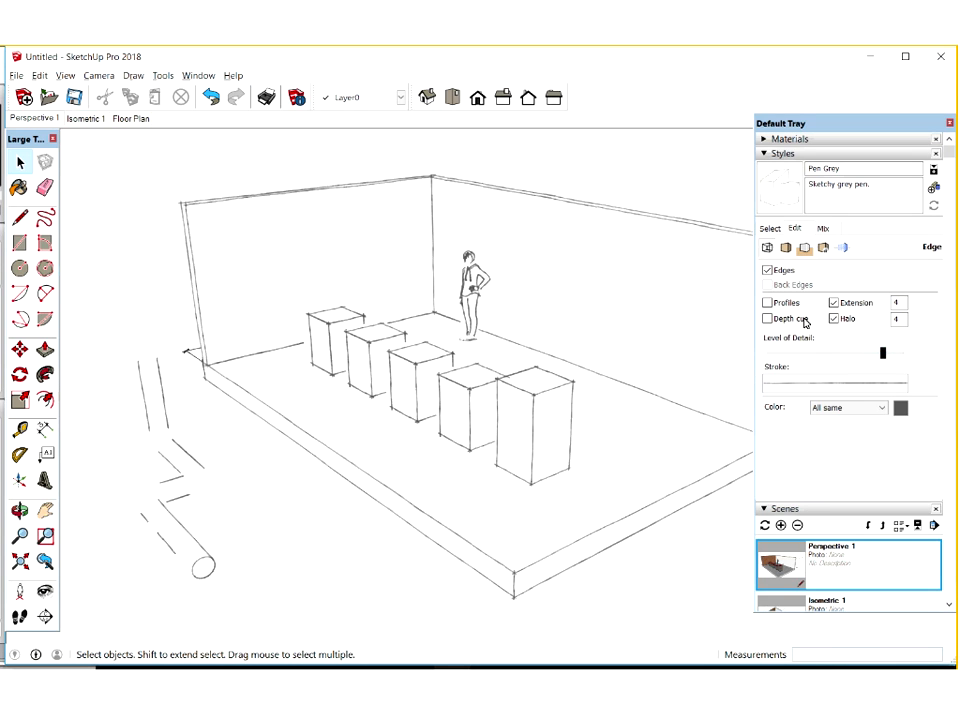
left_click(770, 303)
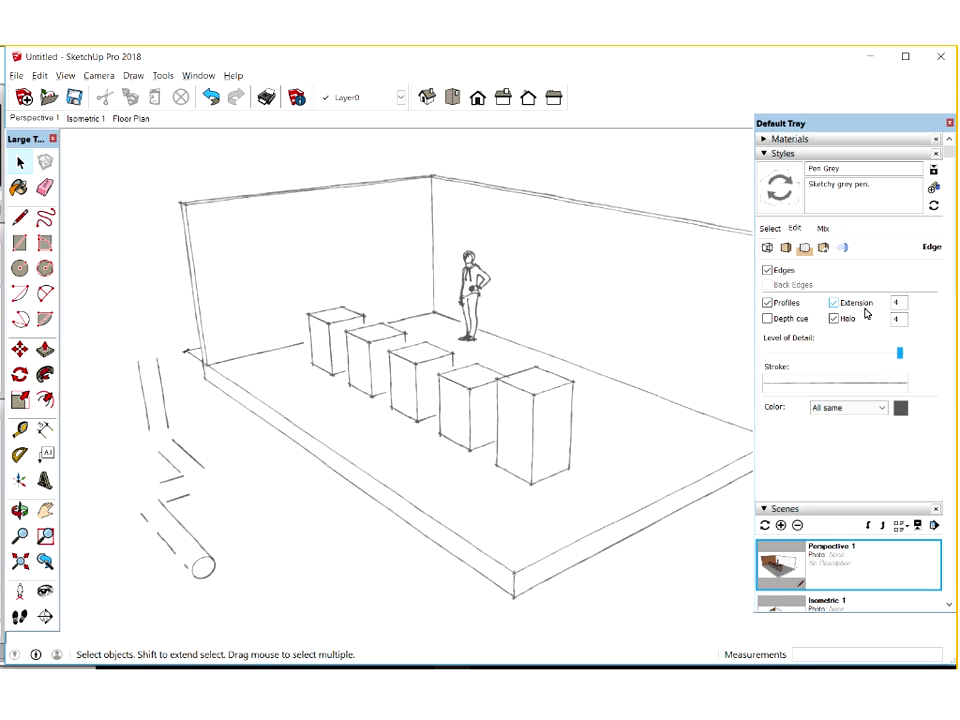